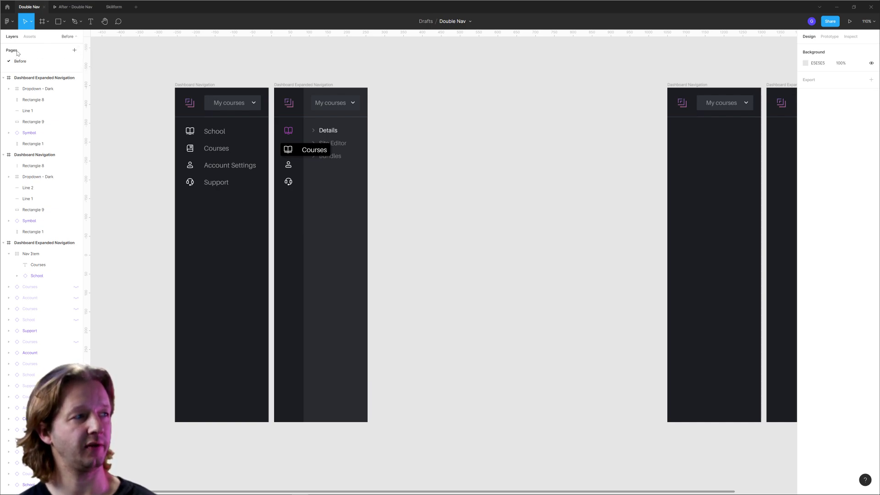
Add a new page to the file and name it After
click(74, 50)
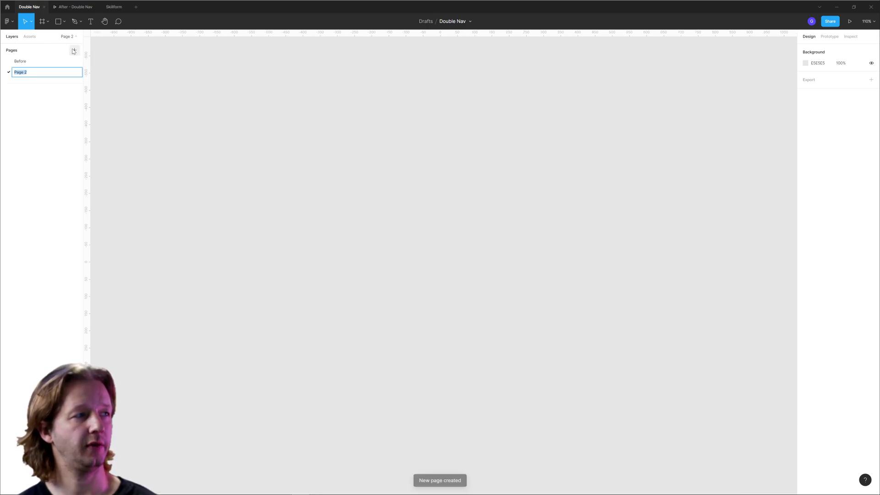
text(After)
key(Return)
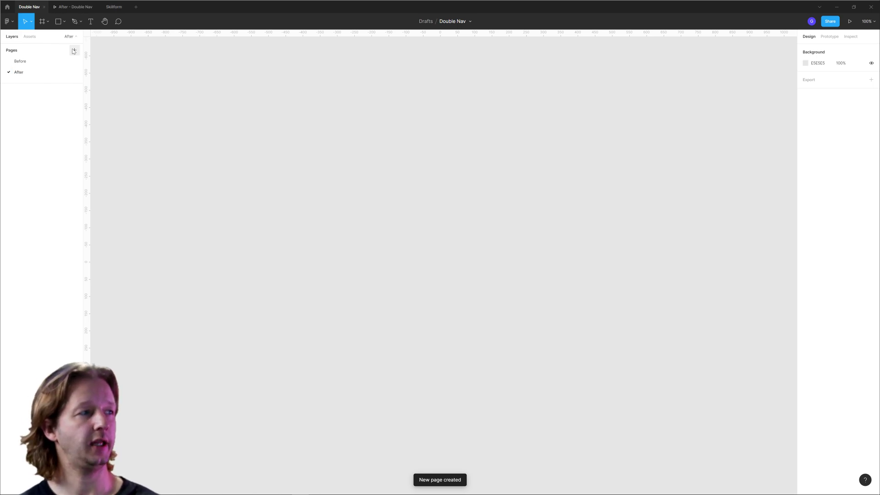
Copy all four dashboard navigation frames from the Before page and paste them onto the After page
click(29, 63)
scroll(315, 89, down, 3)
drag(331, 65, 266, 69)
drag(132, 60, 701, 384)
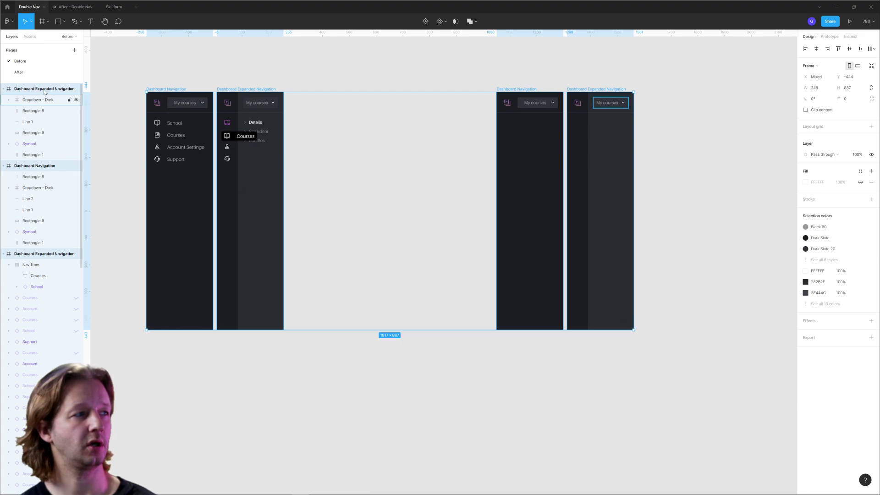
key(ctrl+c)
click(18, 72)
key(ctrl+v)
scroll(347, 155, down, 3)
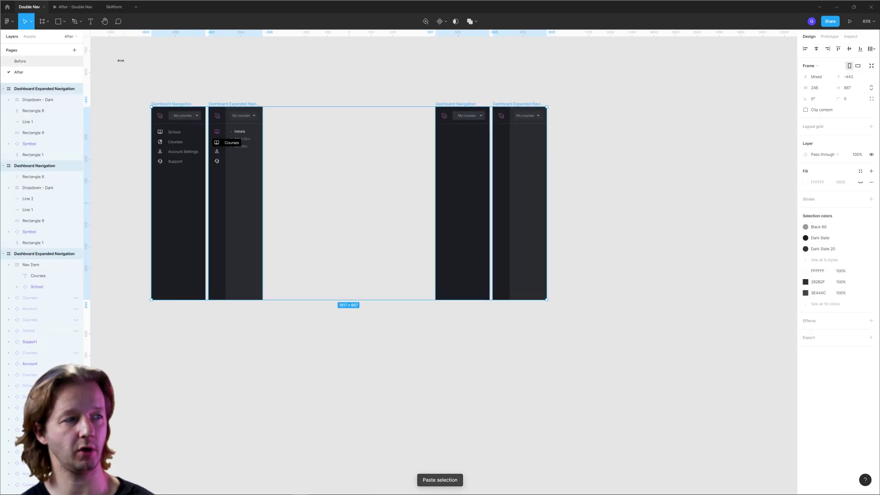
click(282, 88)
drag(283, 88, 332, 84)
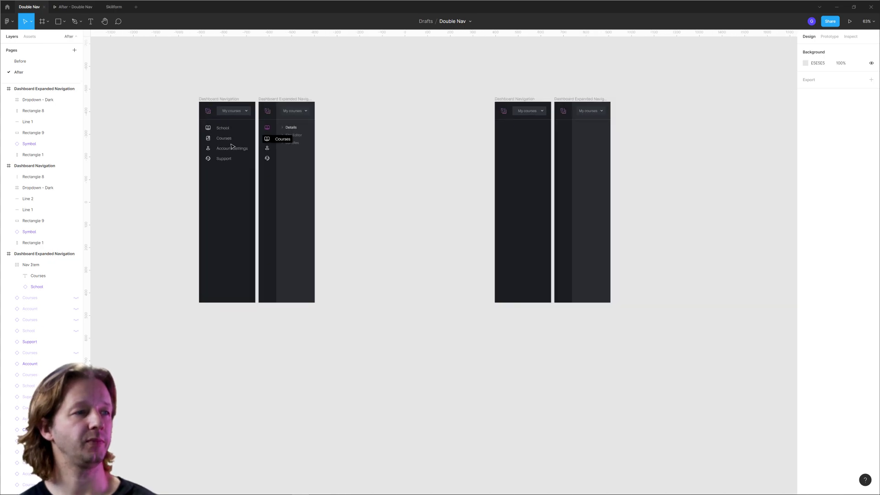
Examine the labels, icons and Courses hover item in the collapsed and expanded navigation frames
scroll(254, 139, up, 5)
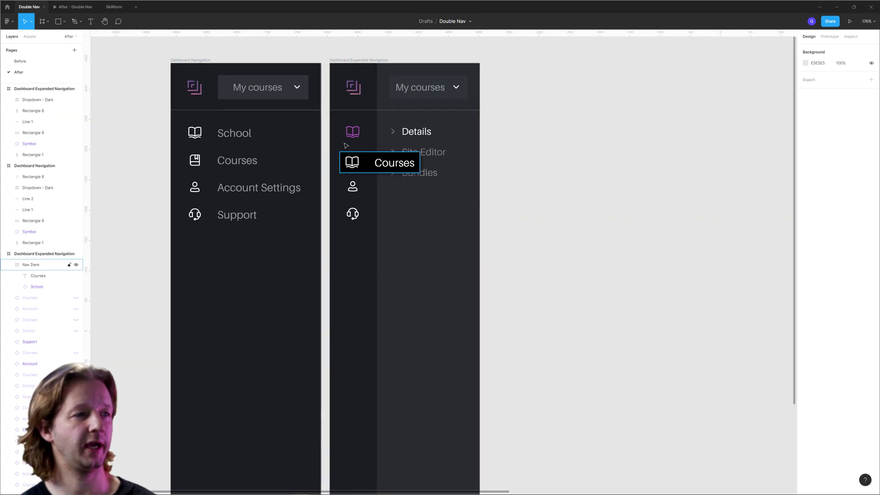
click(180, 60)
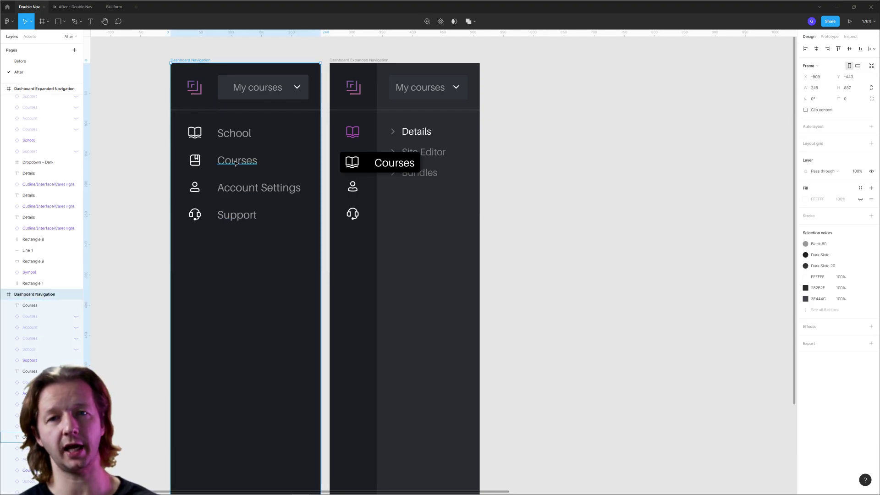
click(240, 134)
click(227, 162)
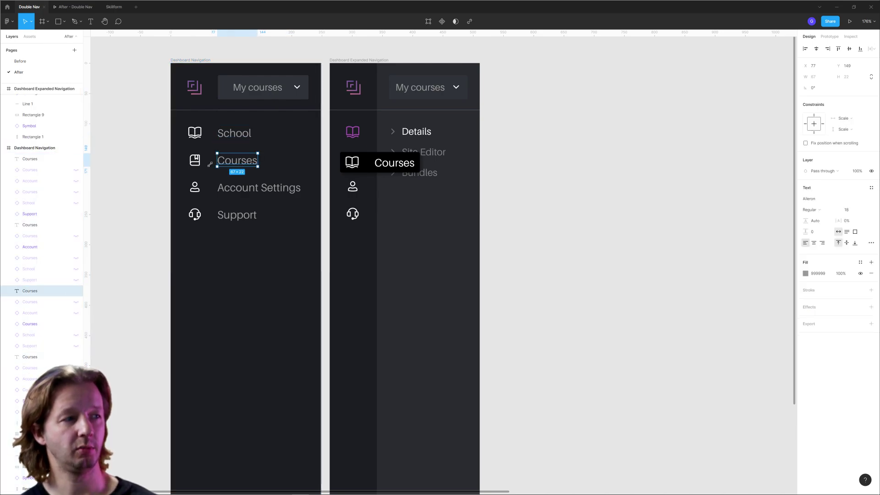
click(355, 60)
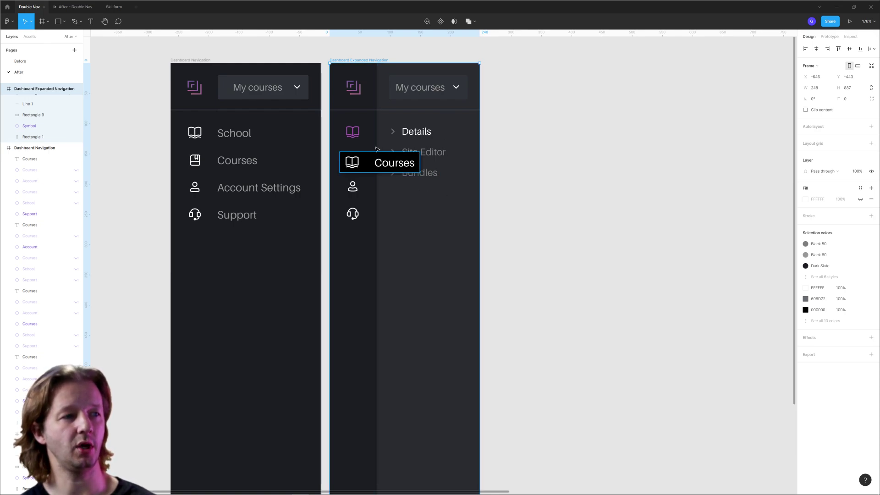
click(352, 132)
click(352, 186)
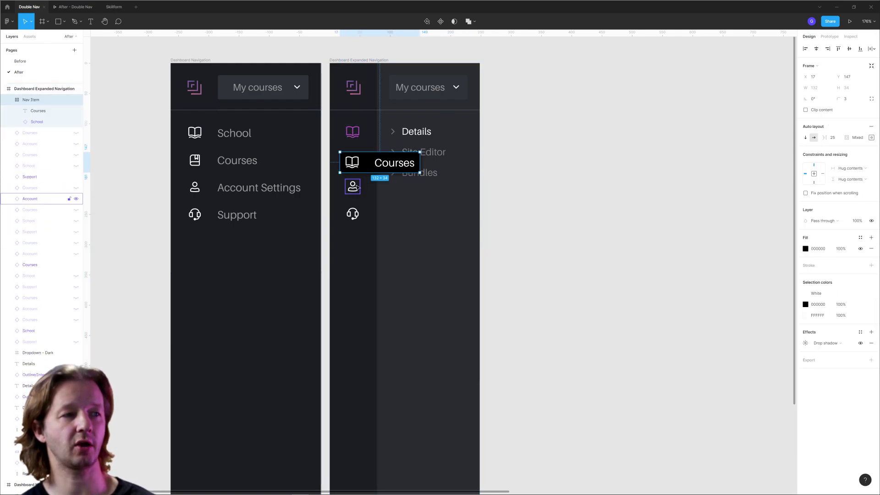
click(354, 213)
click(354, 133)
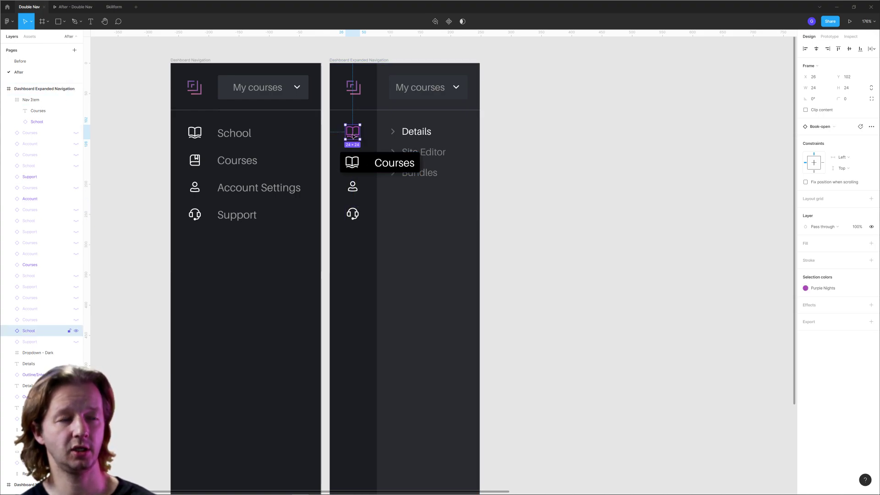
click(353, 164)
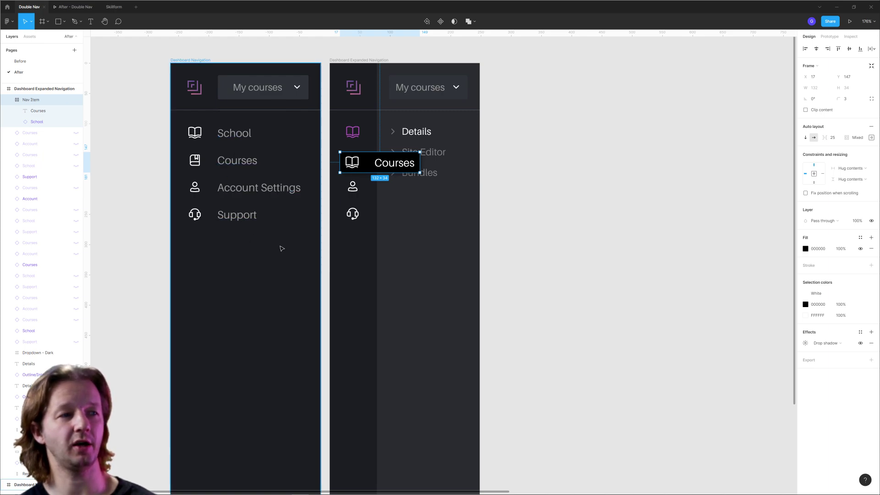
click(561, 218)
scroll(568, 188, down, 5)
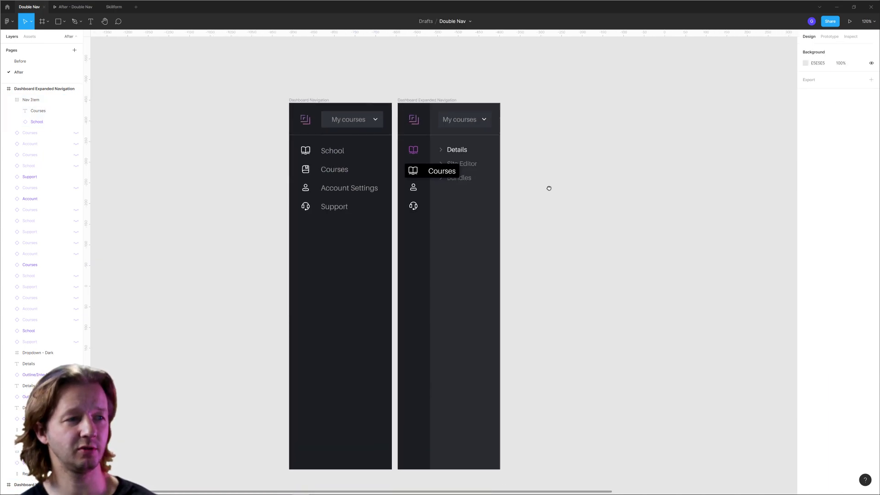
scroll(527, 183, right, 3)
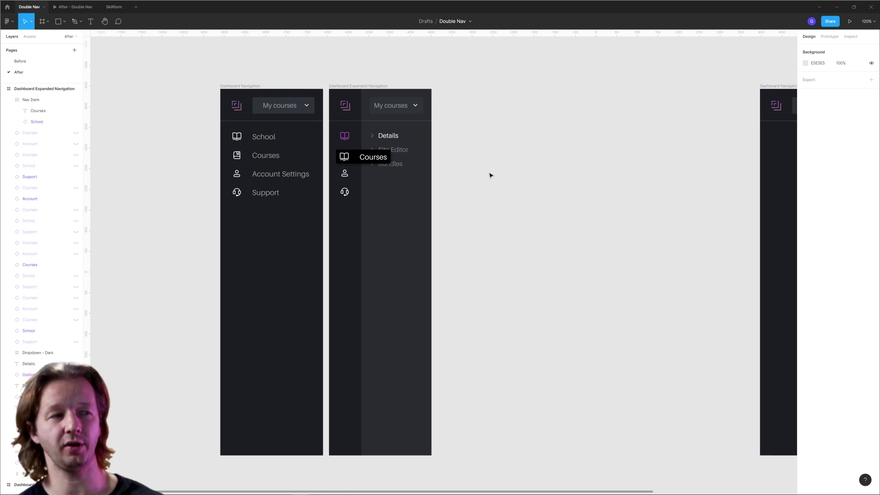
scroll(490, 191, right, 2)
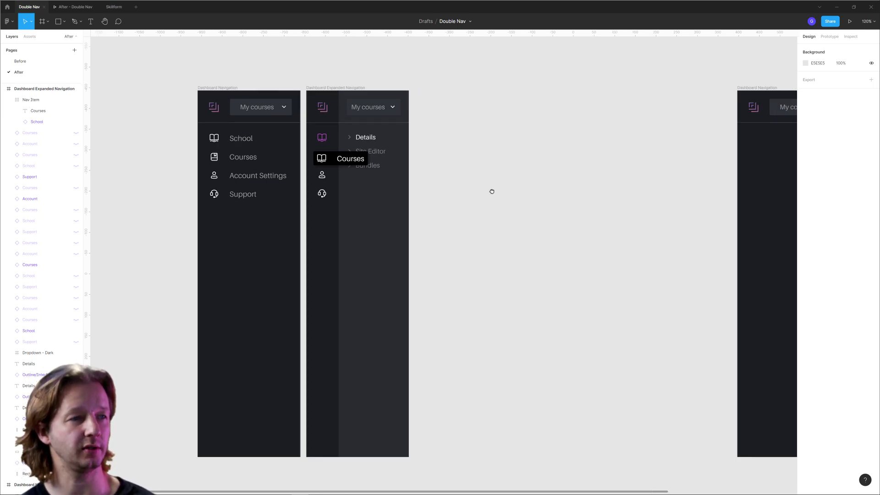
scroll(487, 179, down, 1)
scroll(280, 140, up, 1)
scroll(280, 140, up, 3)
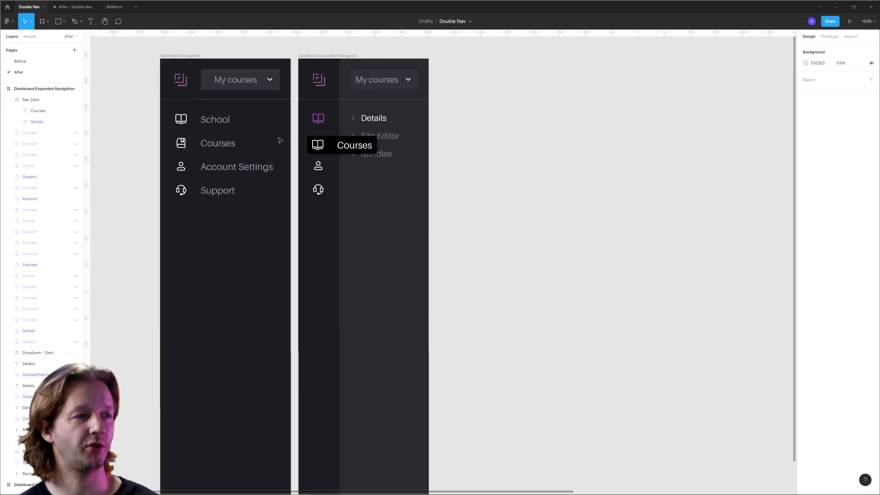
click(334, 146)
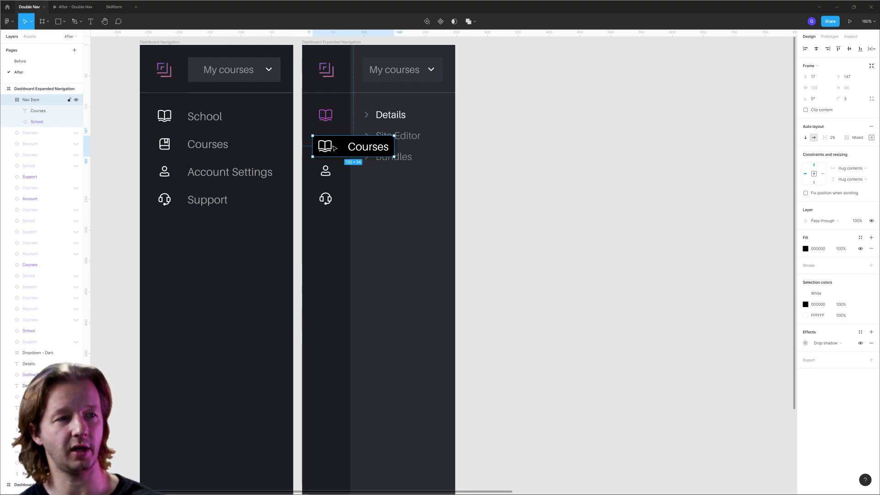
Draw a frame of about 506 × 708 between the two navigation pairs and fill it with the navigation's sampled dark background colour
scroll(334, 148, down, 5)
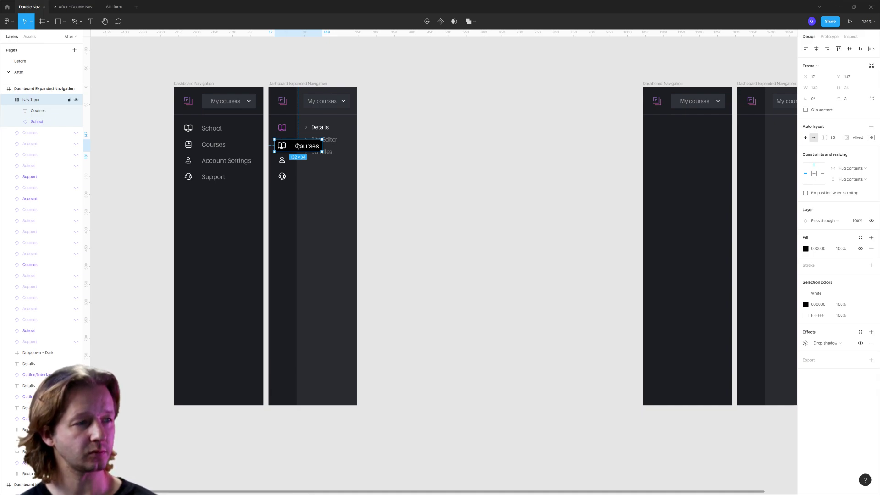
click(42, 21)
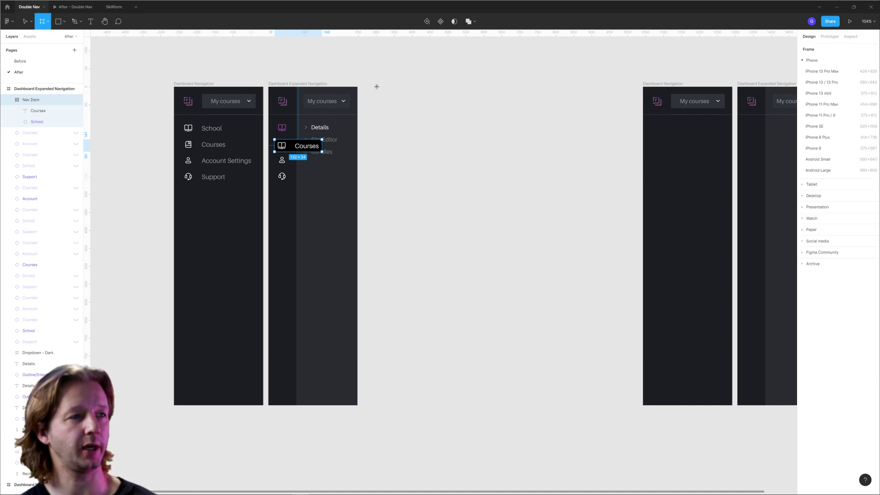
drag(376, 87, 558, 340)
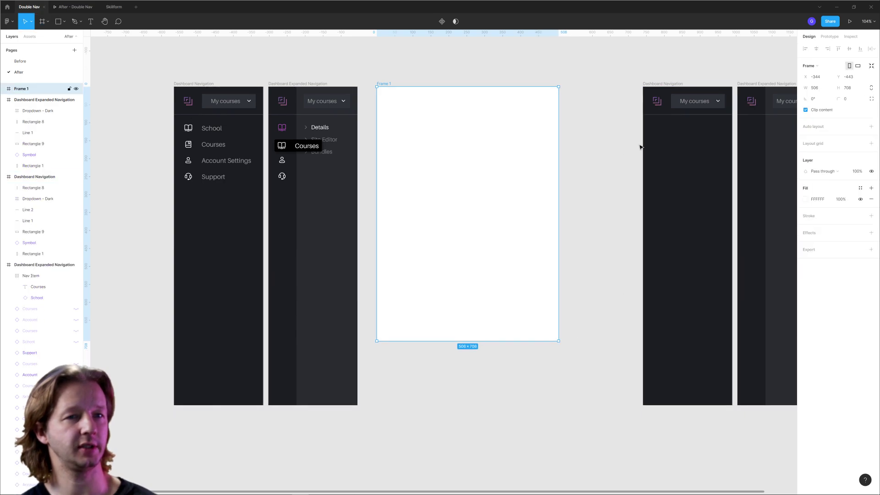
key(i)
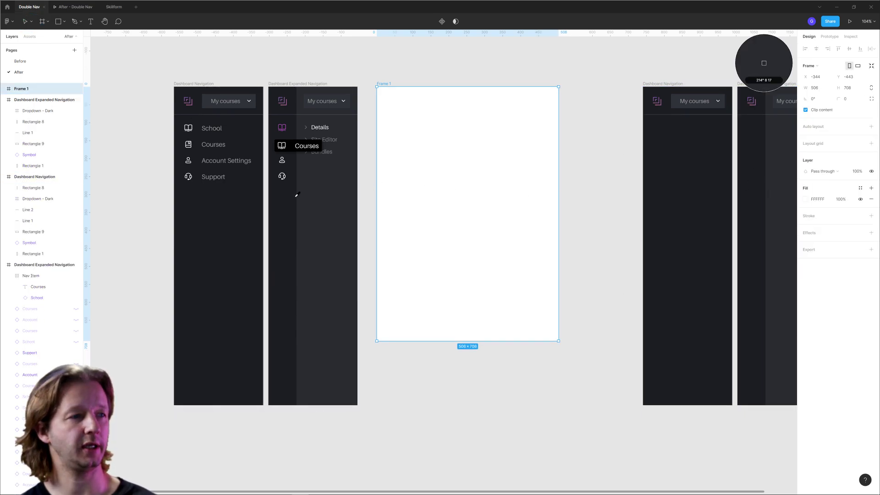
click(226, 196)
click(356, 73)
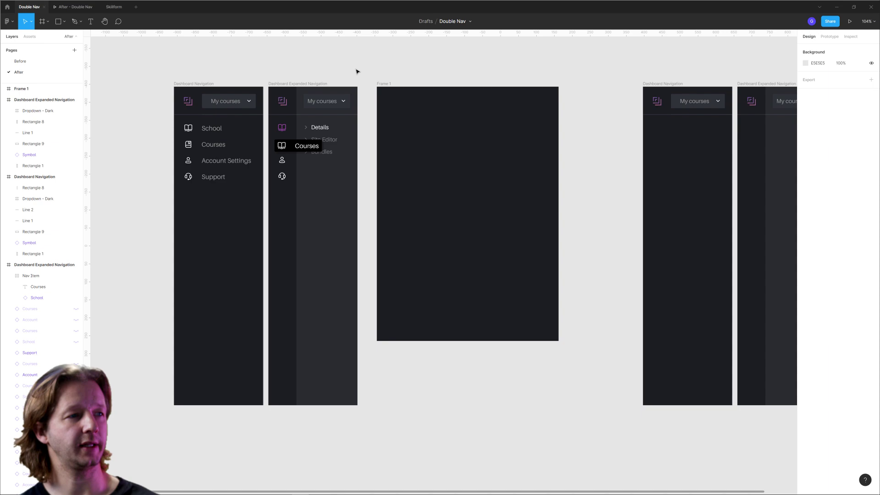
Move the black Courses nav item out of the expanded navigation into the upper area of the new dark frame
click(301, 151)
drag(295, 145, 415, 129)
drag(454, 142, 421, 147)
scroll(366, 147, up, 2)
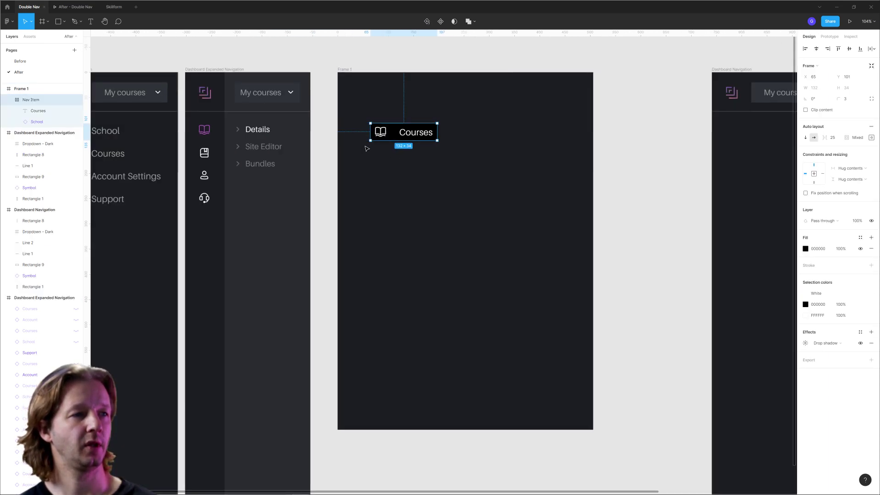
Examine the Courses nav item's icon and text layers and compare them with the icons in the expanded navigation
double_click(380, 136)
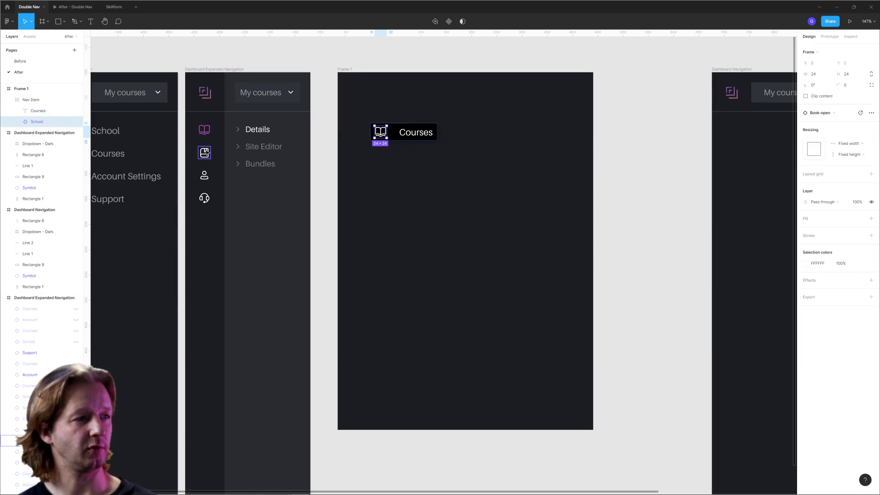
click(204, 153)
click(205, 178)
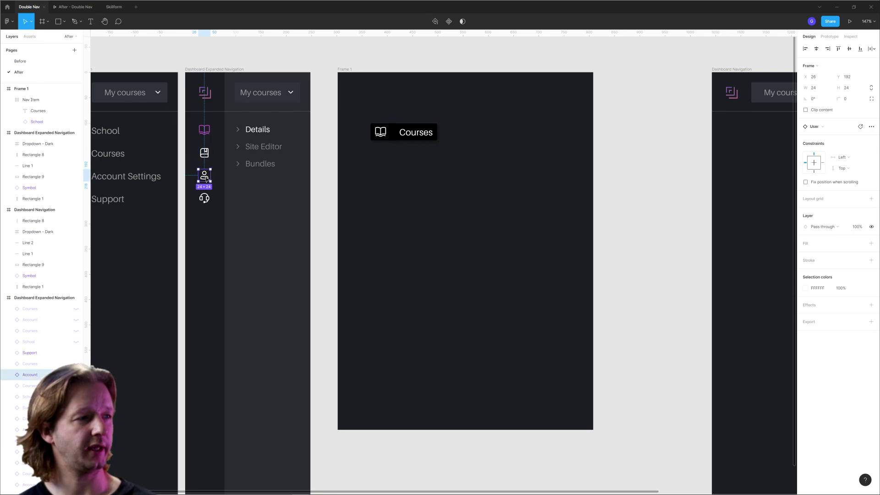
click(205, 198)
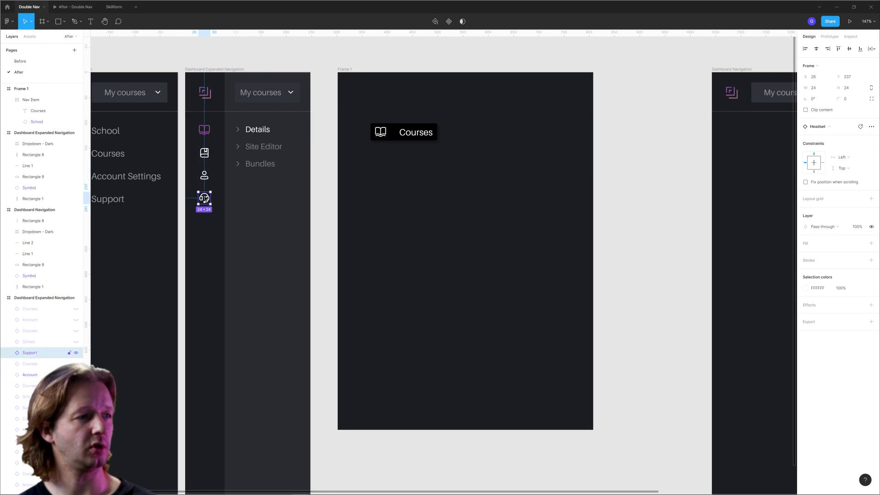
click(205, 131)
click(204, 152)
click(205, 176)
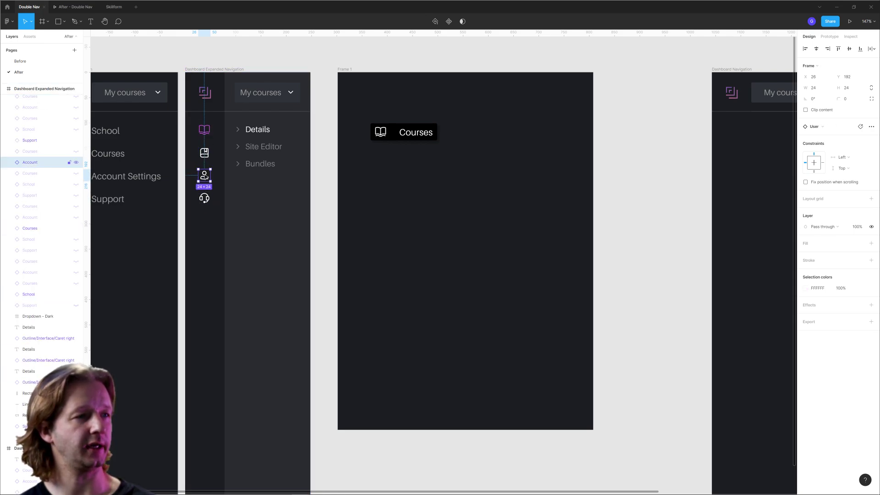
click(452, 173)
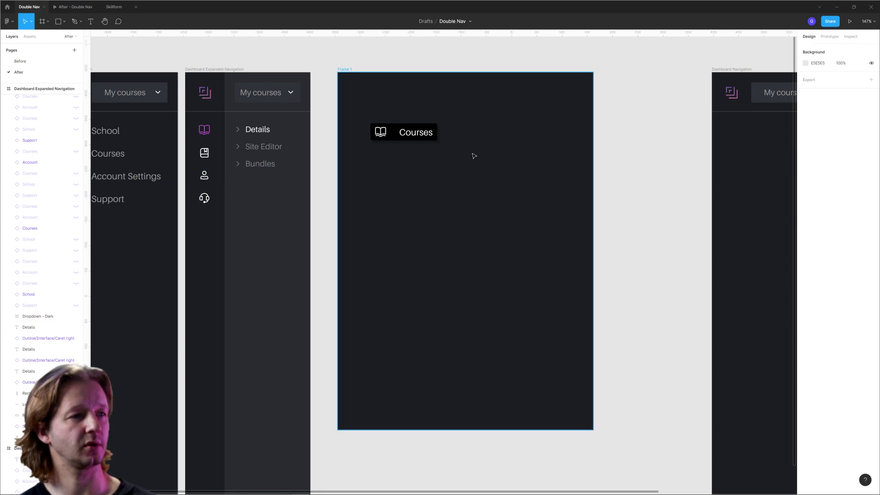
scroll(474, 155, up, 2)
scroll(452, 180, left, 1)
click(440, 151)
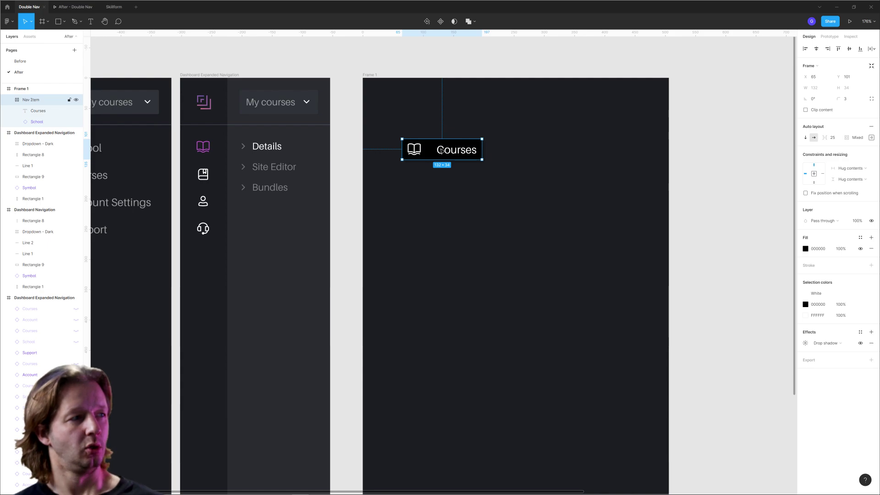
click(38, 111)
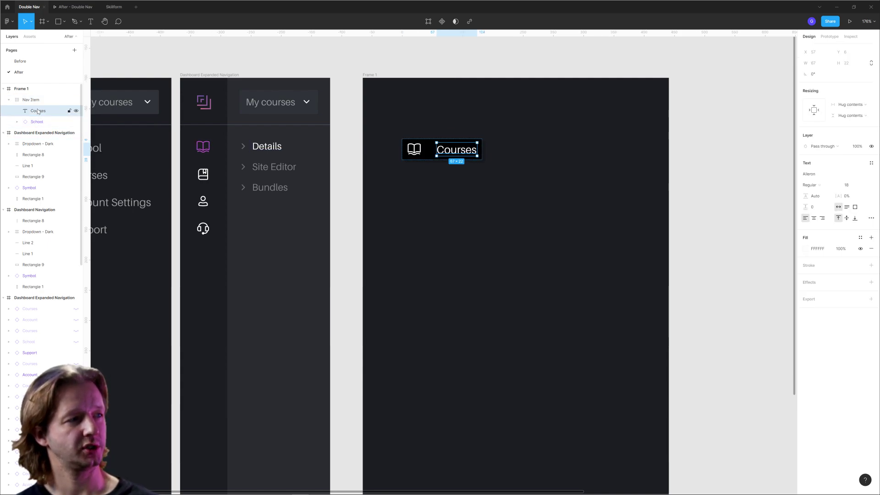
key(Tab)
key(Escape)
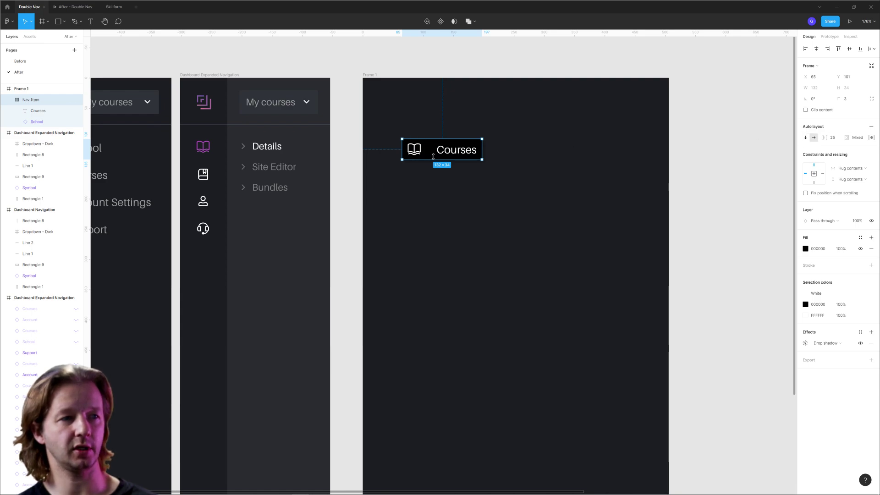
drag(459, 159, 503, 144)
key(ctrl+z)
key(ctrl+z)
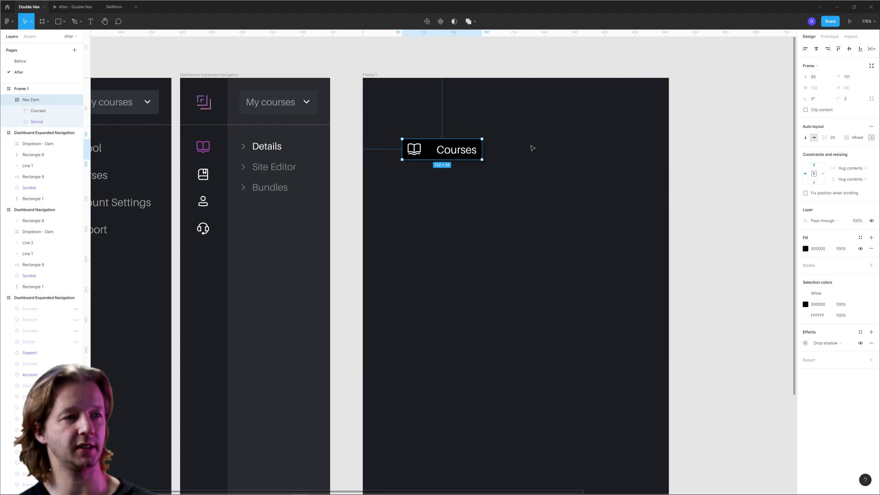
key(Escape)
Turn the Courses nav item into a component and add a second variant to it
click(461, 151)
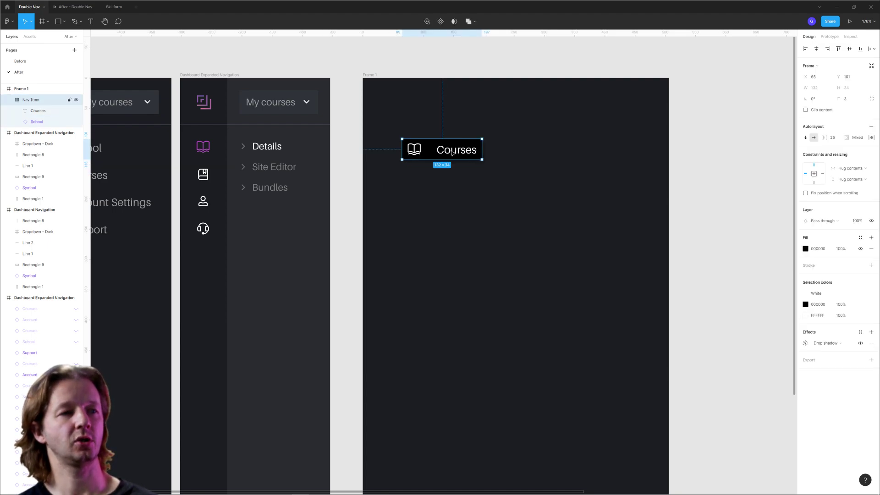
click(441, 21)
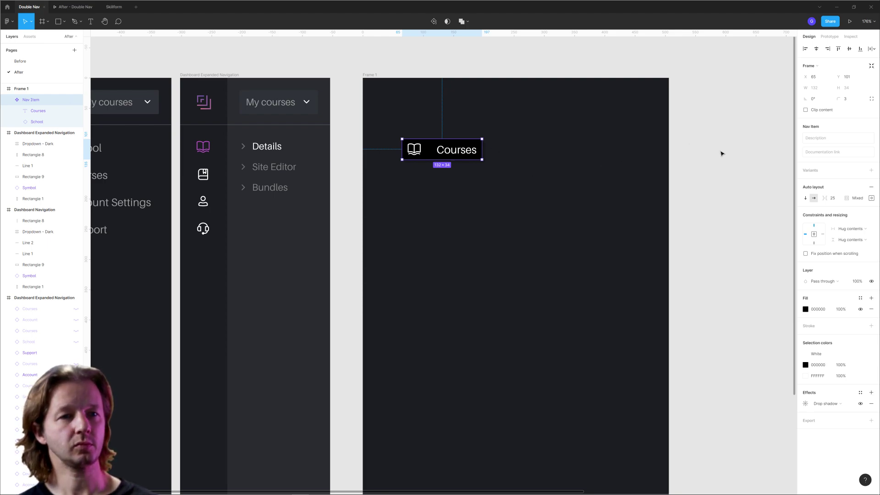
click(871, 170)
click(476, 237)
drag(457, 238, 573, 230)
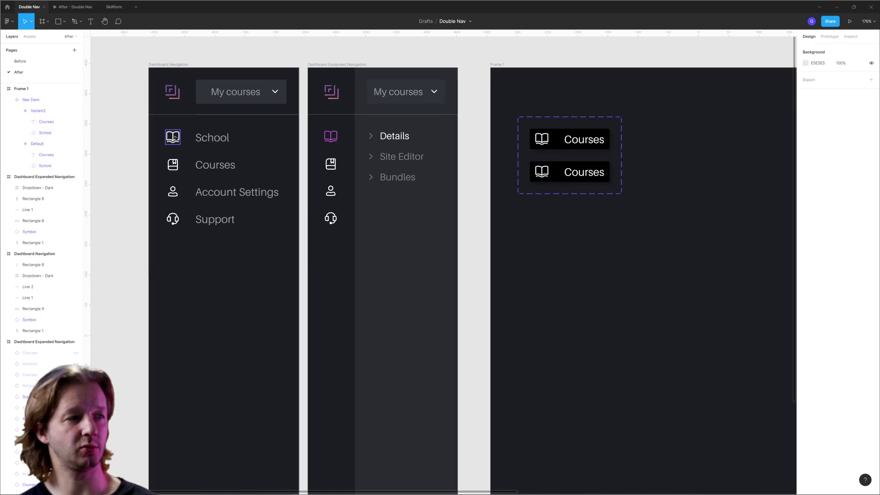
Remove the black fill from both the Default variant and the second variant of the Nav Item component
scroll(553, 238, right, 2)
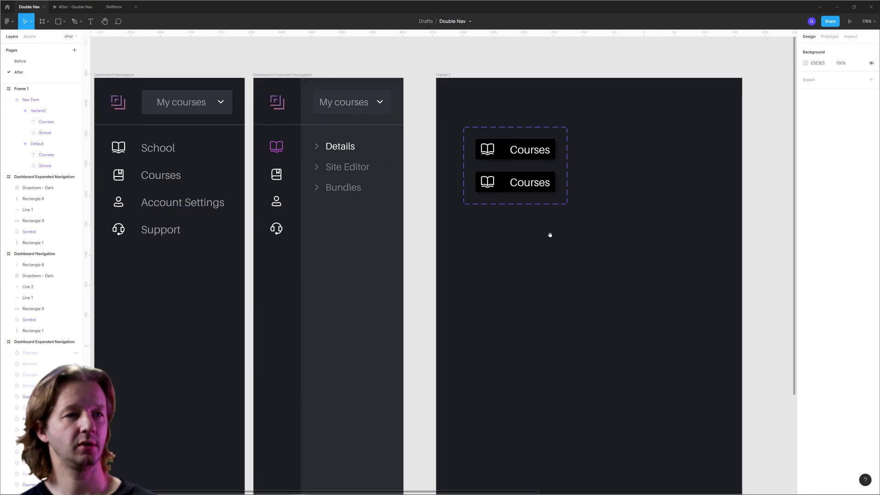
click(507, 152)
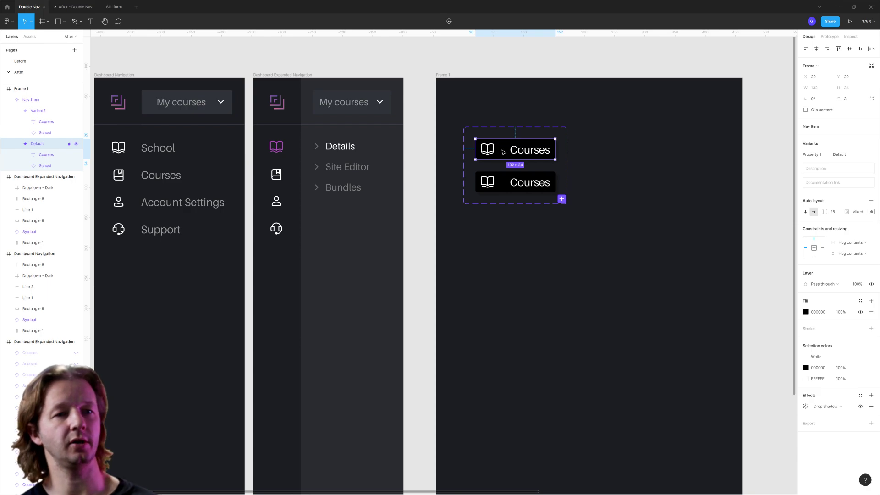
click(871, 311)
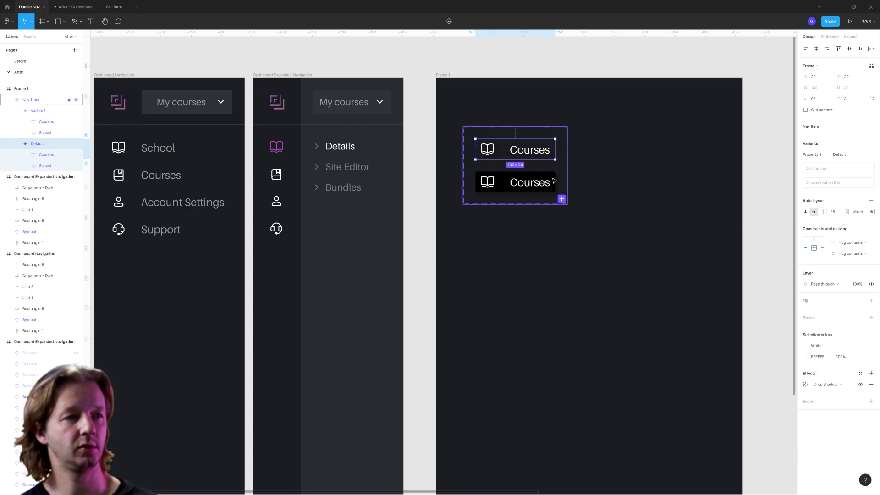
click(554, 180)
click(871, 311)
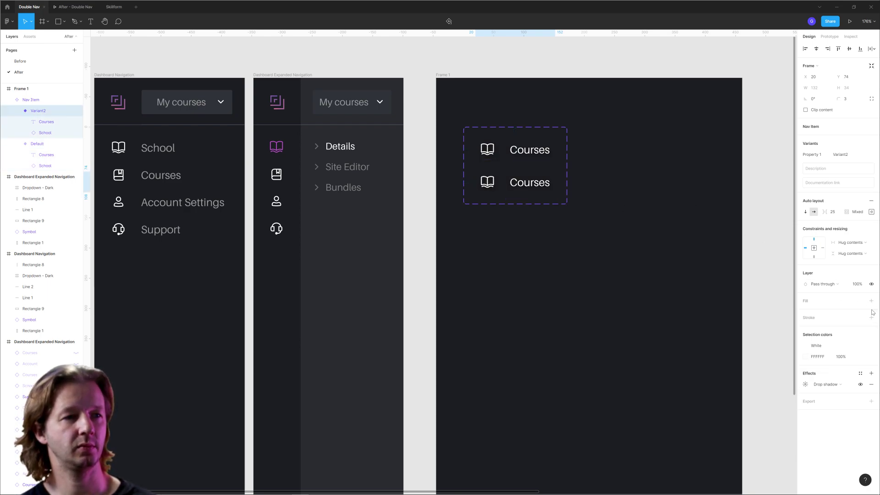
key(Escape)
click(540, 274)
Delete the second variant from the Nav Item component set, keeping only the Default variant
scroll(592, 272, left, 2)
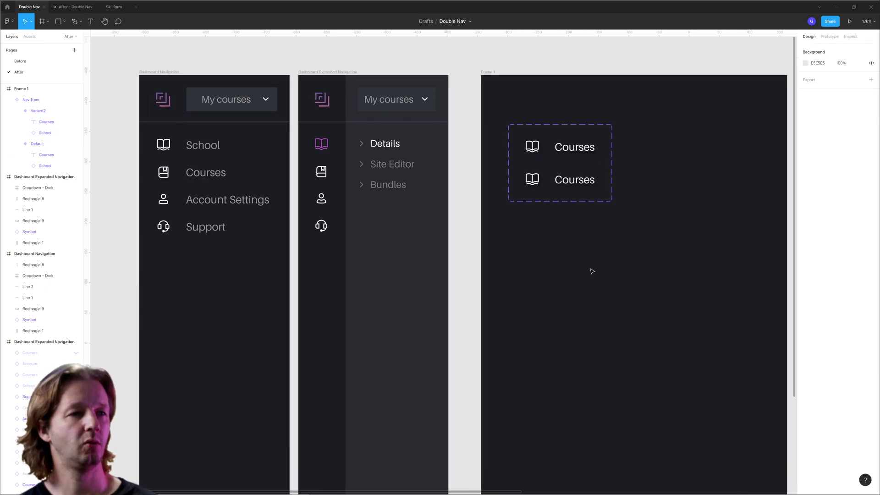
click(562, 178)
click(561, 178)
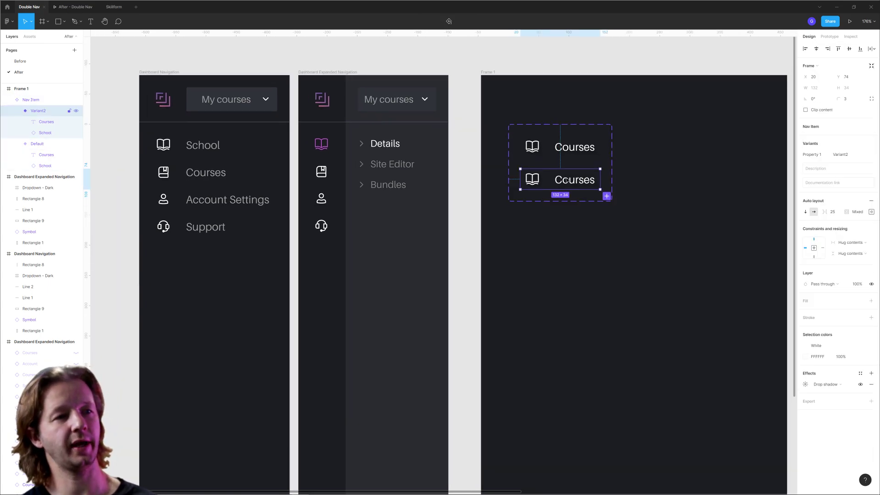
key(Delete)
key(Escape)
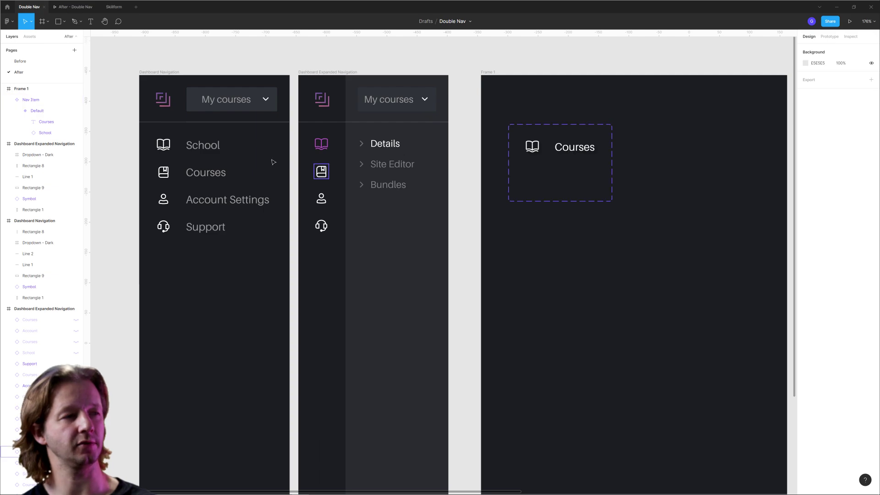
Copy the bookmark, user and headset icons from the Dashboard Navigation into the dark frame, below the Nav Item component set
ctrl+click(165, 147)
ctrl+click(164, 173)
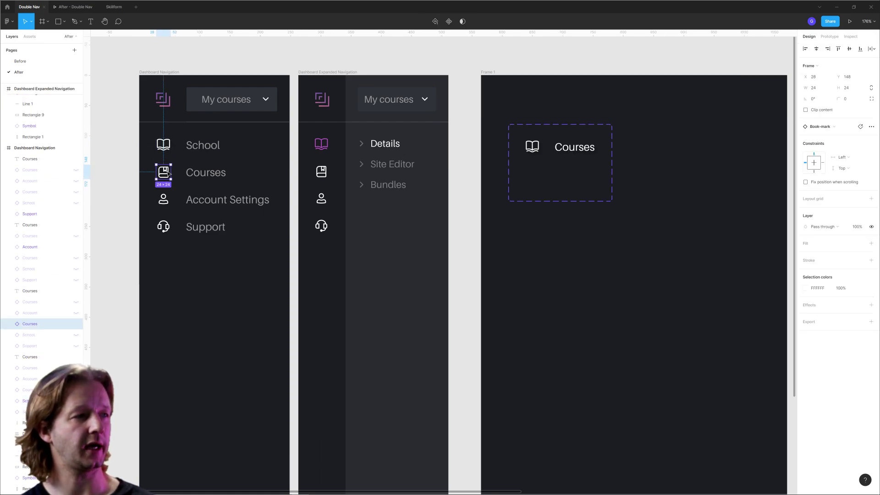
shift+click(163, 200)
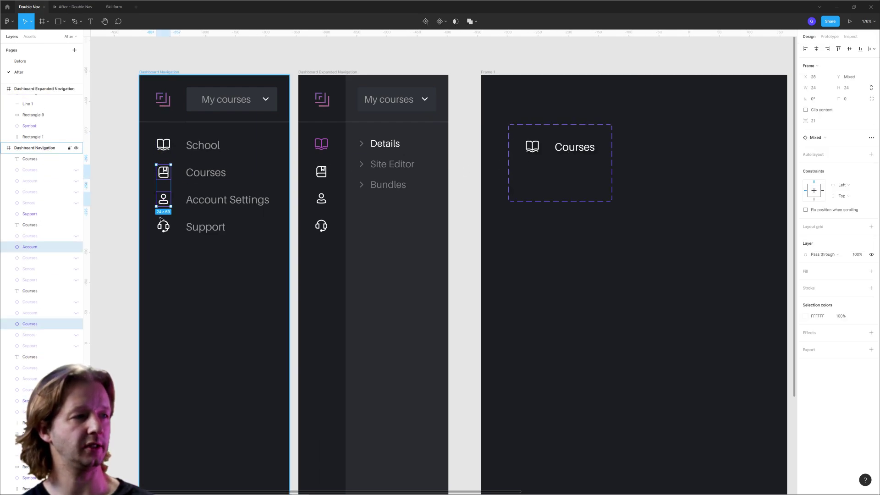
shift+click(163, 227)
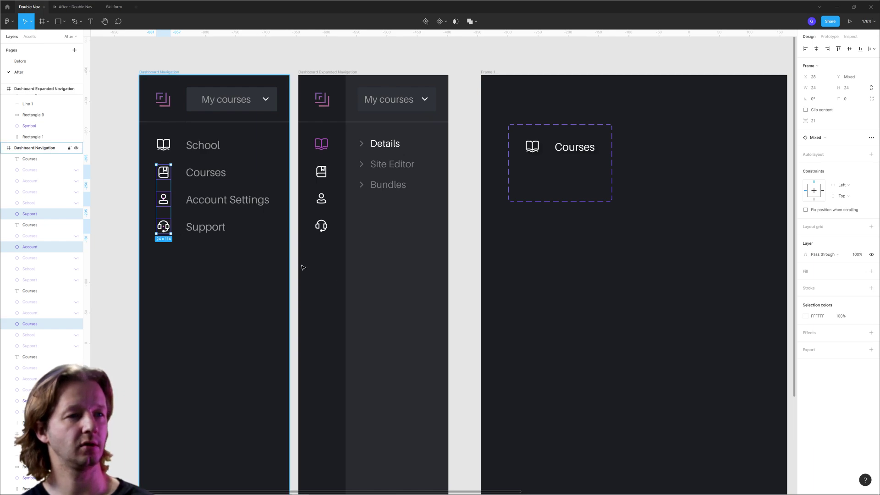
scroll(404, 298, right, 2)
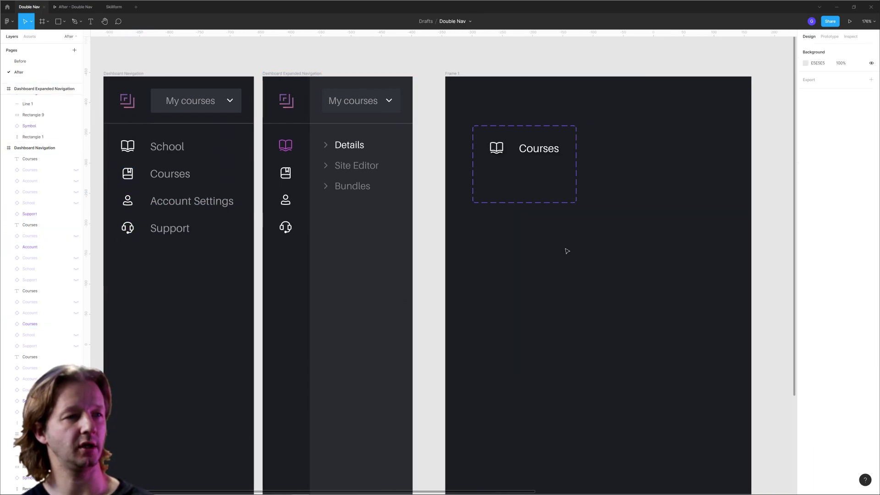
key(ctrl+v)
drag(130, 203, 484, 285)
Move the three copied icons into the Default variant between the book icon and the Courses text, and widen the component set to about 362
click(482, 256)
drag(482, 255, 514, 155)
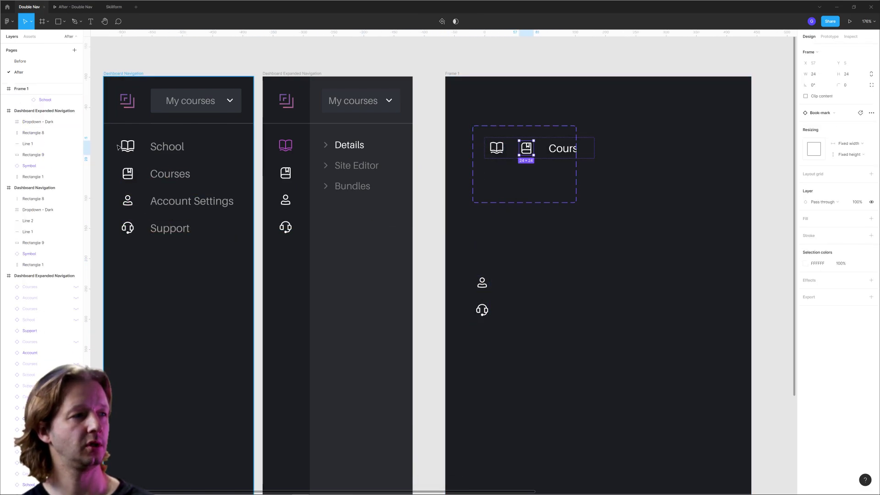
drag(474, 281, 556, 149)
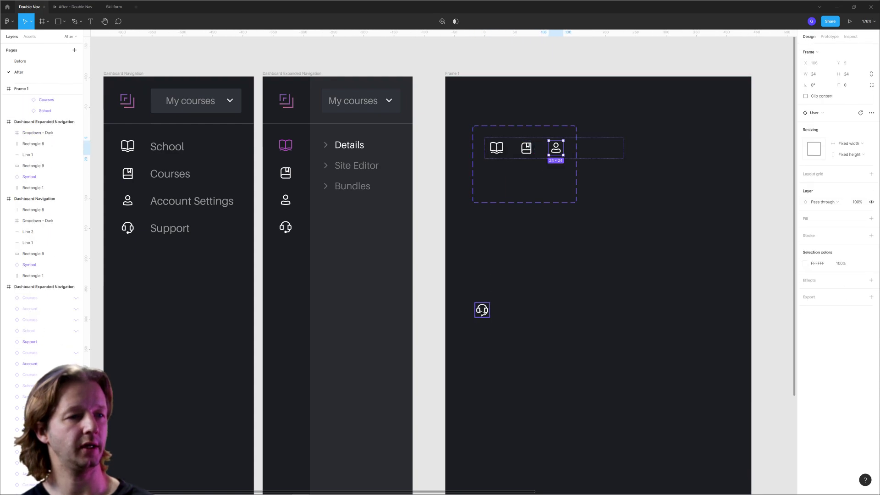
drag(482, 309, 581, 155)
click(576, 183)
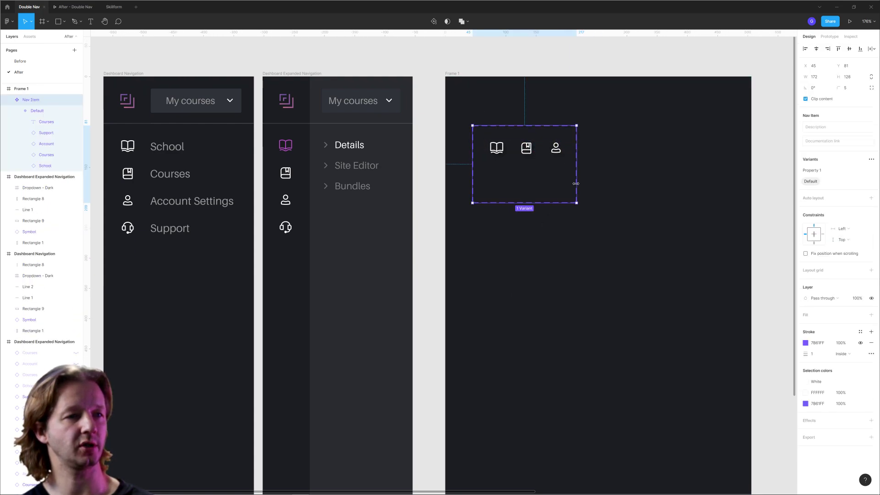
drag(577, 181, 691, 172)
Hide the bookmark, user and headset icon layers in the Default variant, keeping the book icon and Courses text visible
click(527, 152)
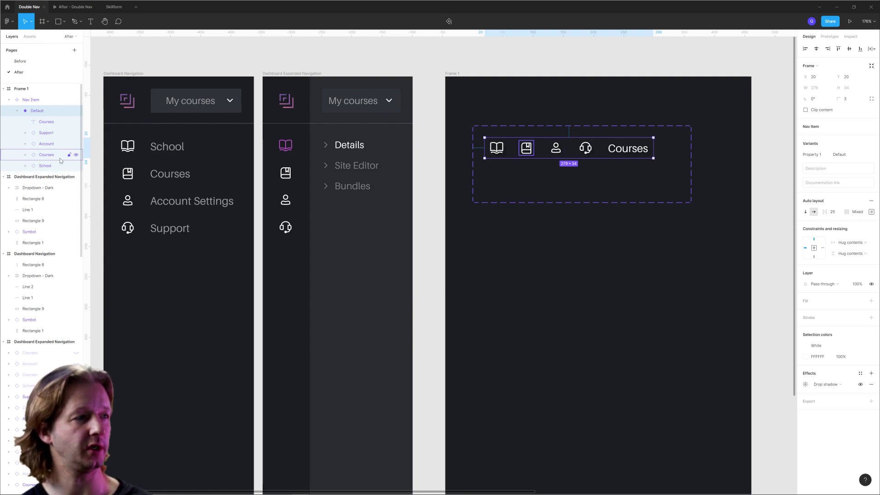
click(75, 155)
click(75, 144)
click(75, 132)
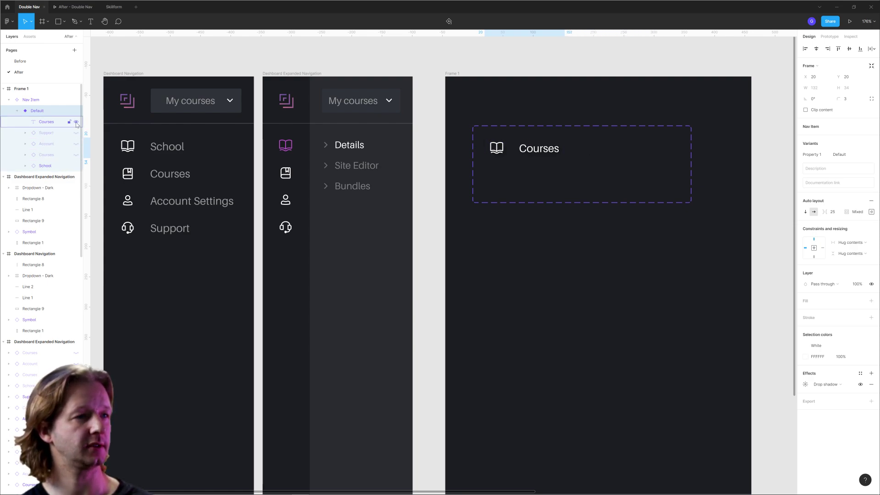
click(76, 122)
click(76, 122)
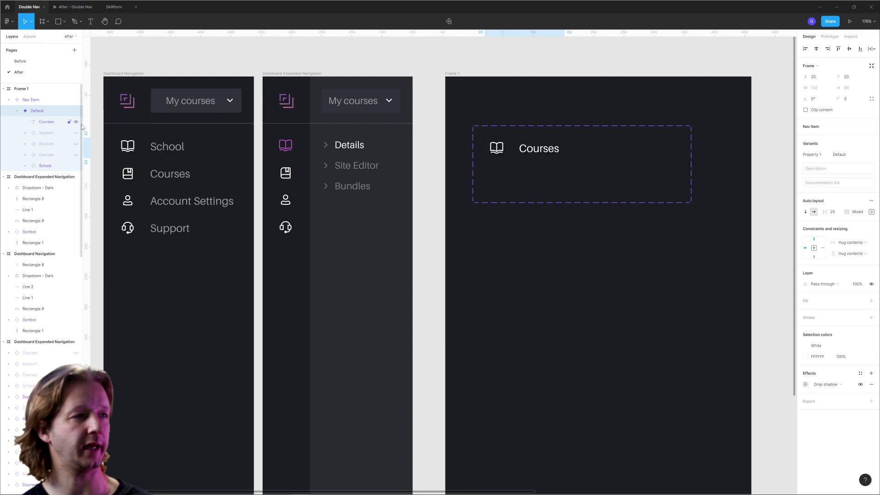
Duplicate the Default variant inside the component set and place the copy directly below it with a gap of about 10
click(596, 287)
click(525, 155)
double_click(532, 149)
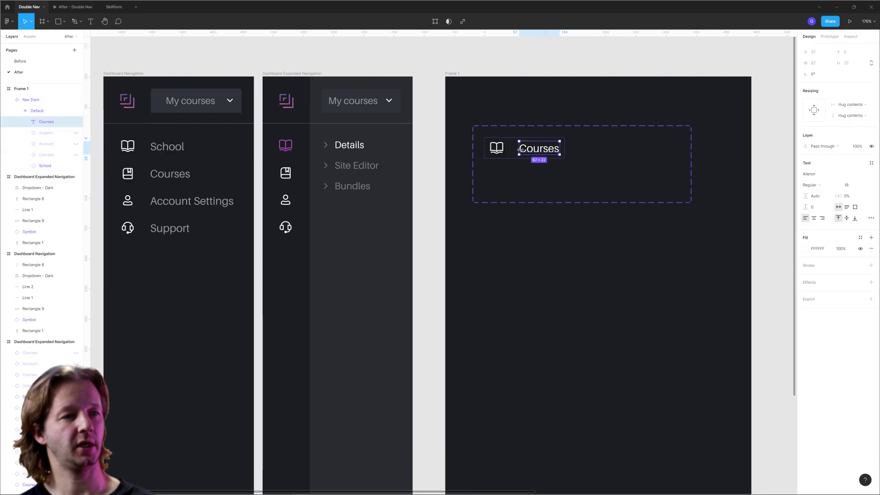
click(554, 218)
click(530, 157)
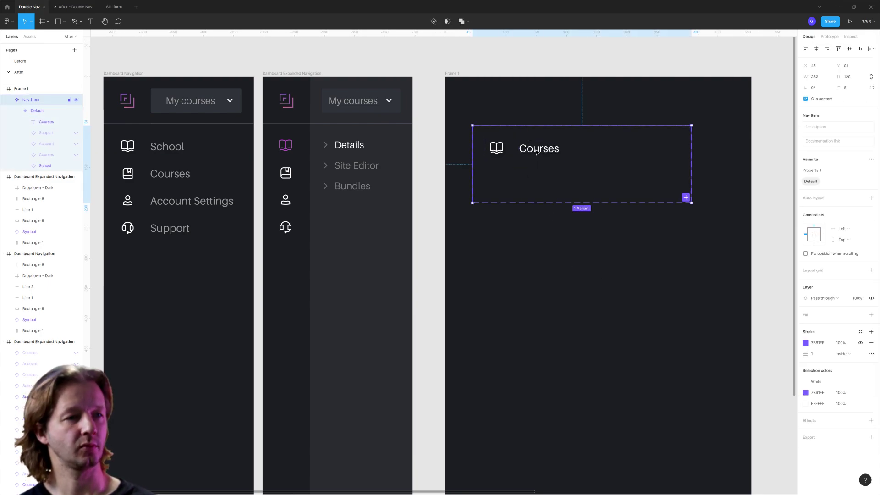
double_click(536, 151)
key(ctrl+d)
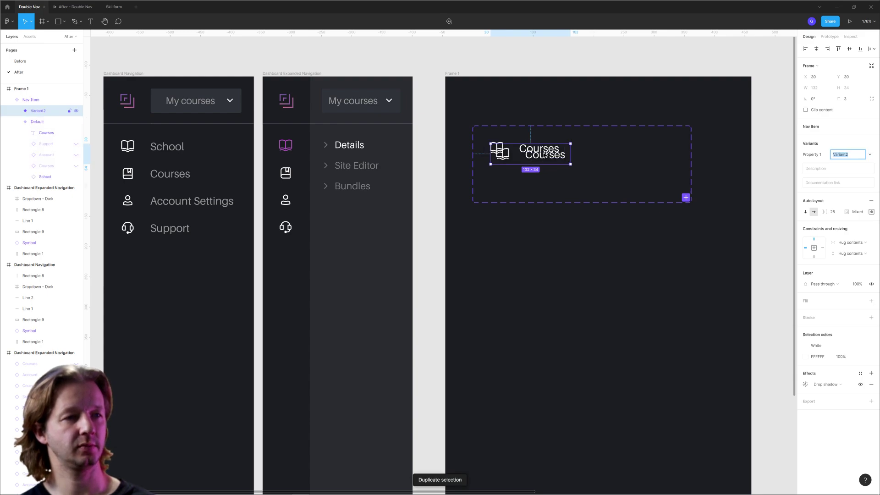
drag(545, 155, 545, 174)
click(557, 247)
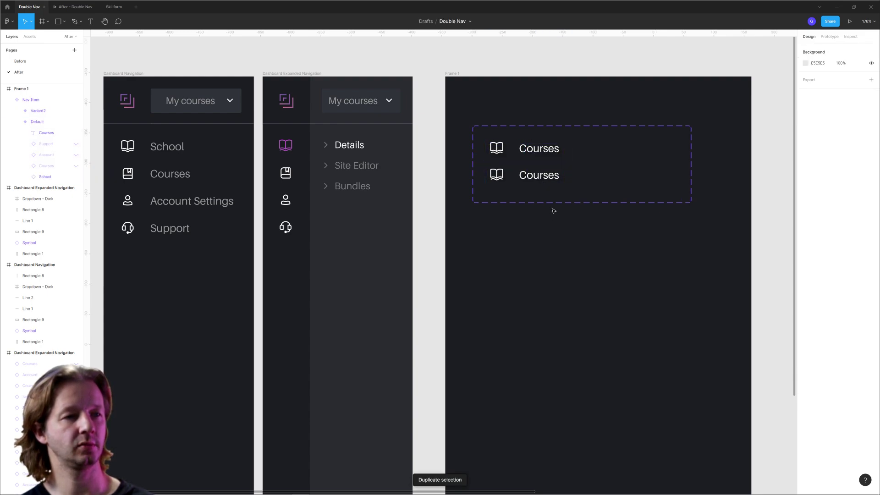
Resize the Nav Item component set to about 208 × 263, making it narrower and taller
click(668, 197)
click(693, 186)
click(690, 182)
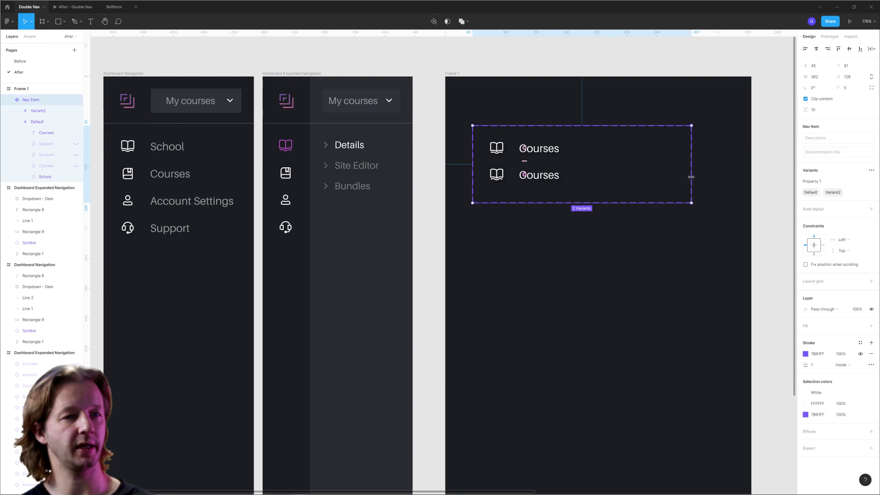
drag(691, 177, 598, 177)
drag(560, 203, 559, 284)
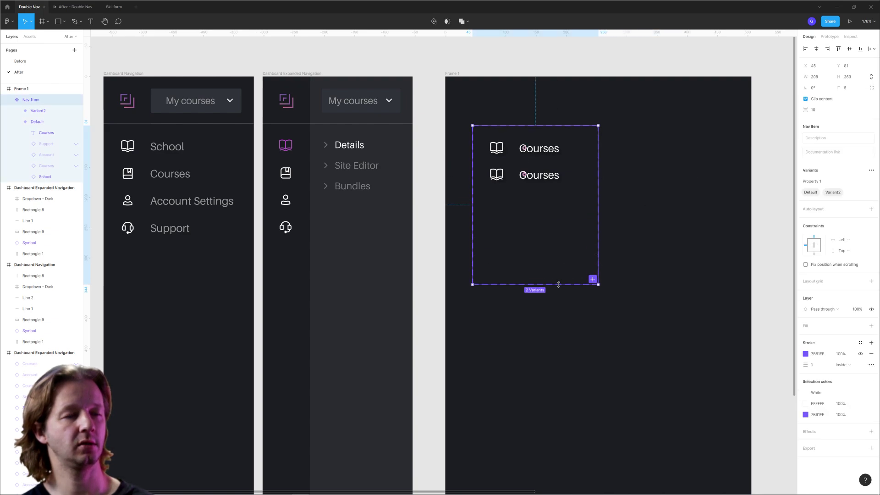
key(Escape)
Set the Default variant's Courses text fill to 999999, matching the School label in the Dashboard Navigation
click(544, 152)
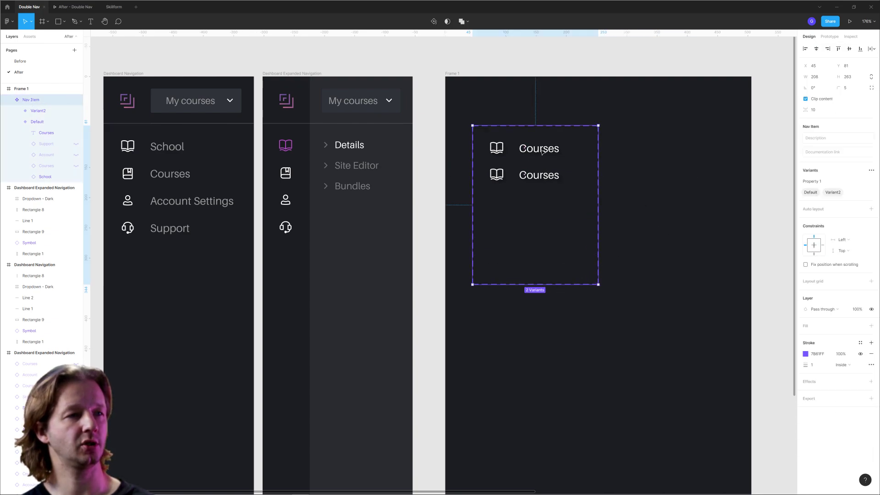
double_click(543, 153)
click(167, 146)
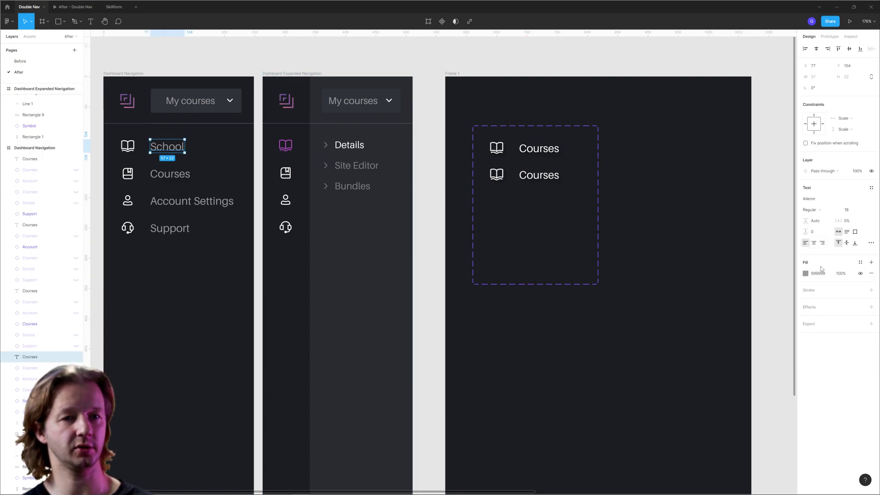
key(Escape)
click(543, 149)
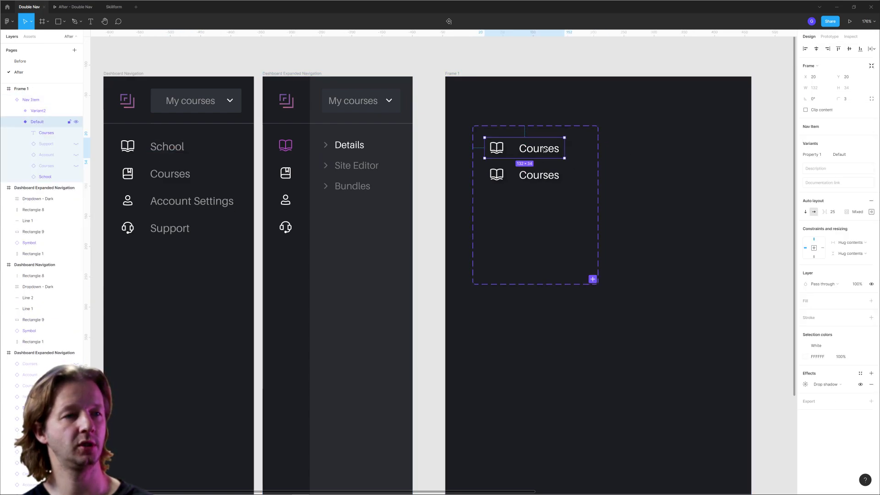
double_click(539, 150)
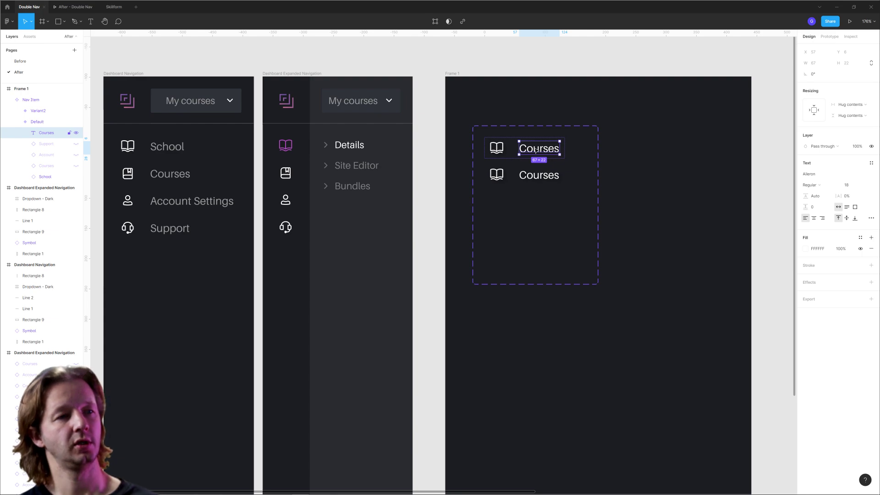
click(817, 248)
text(999999)
key(Return)
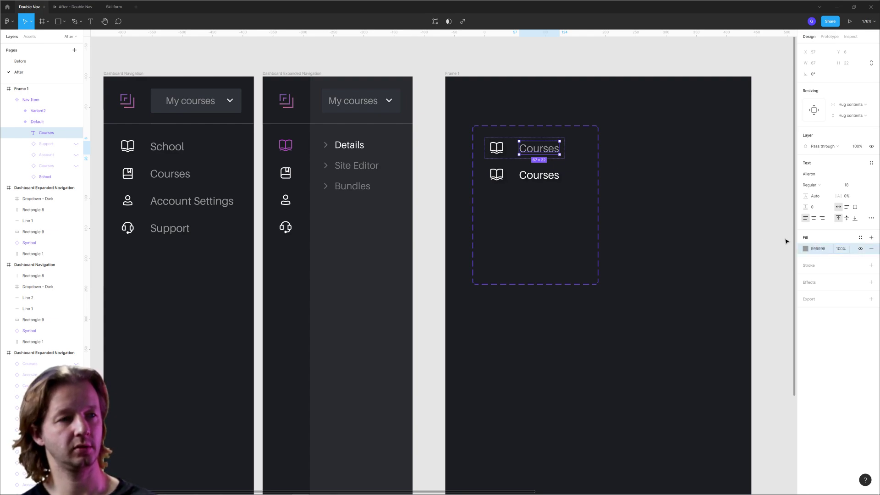
click(601, 173)
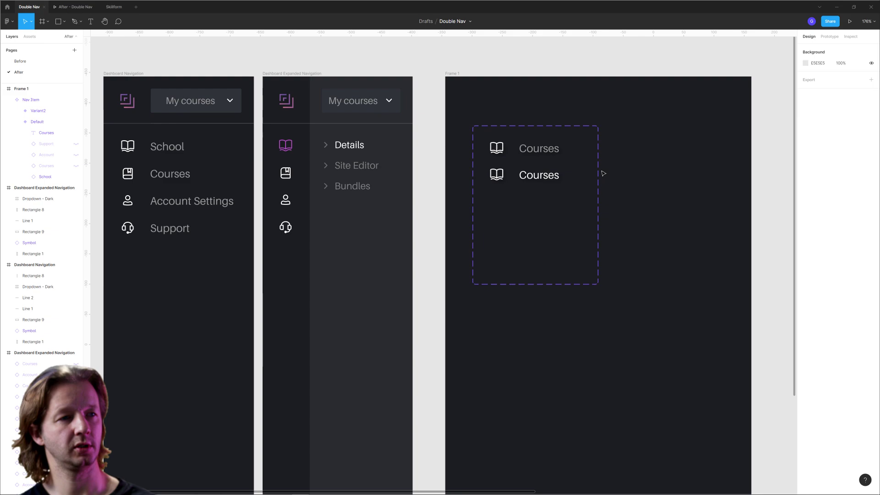
Compare the labelled nav items in the Dashboard Navigation with the icon-only column of the expanded navigation
click(521, 131)
scroll(524, 132, left, 5)
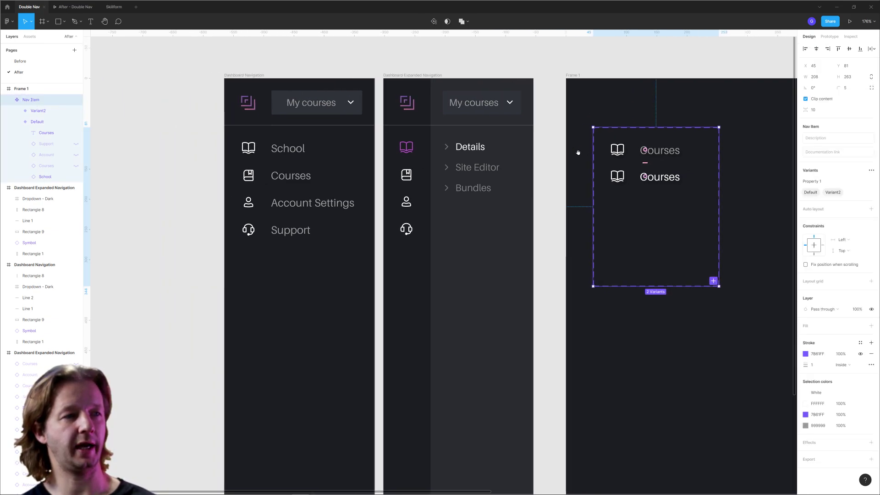
scroll(558, 138, down, 1)
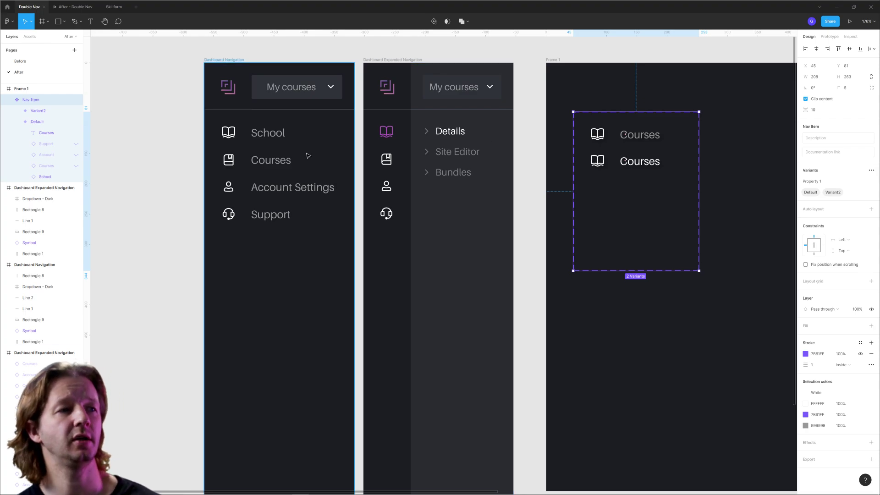
drag(179, 123, 320, 251)
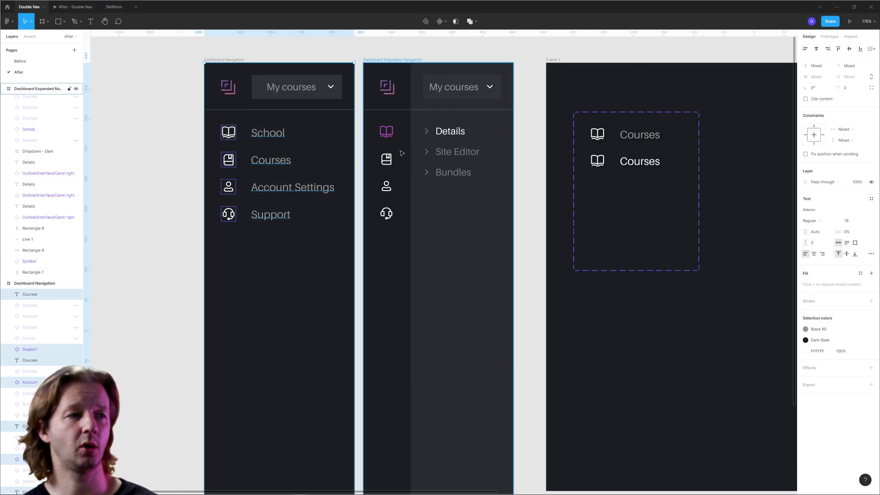
drag(378, 51, 404, 237)
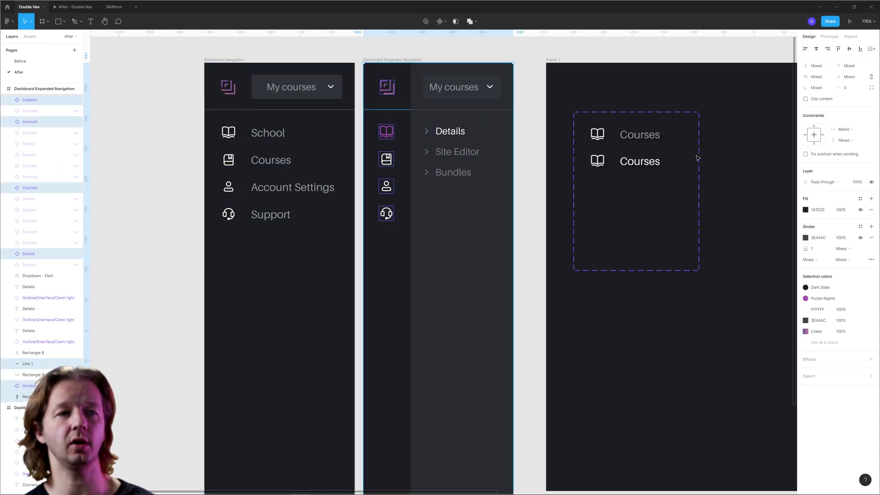
Add a new variant property named Full Nav to the Nav Item component set
click(671, 125)
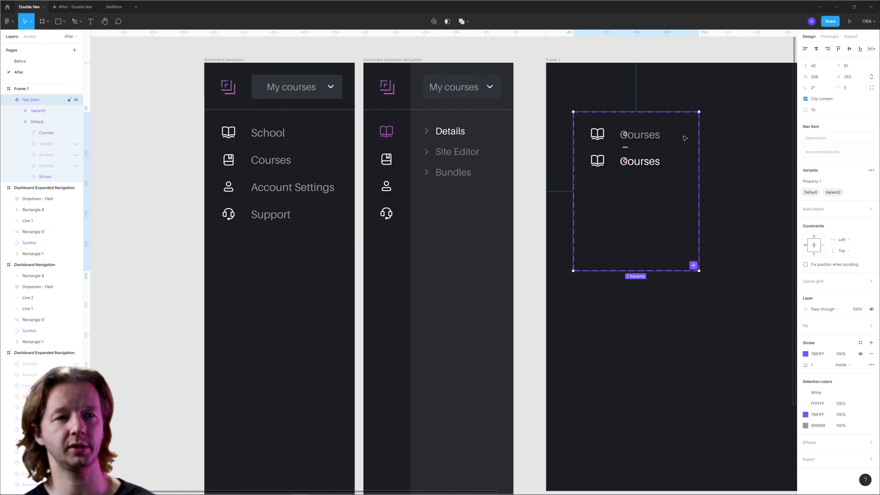
click(871, 170)
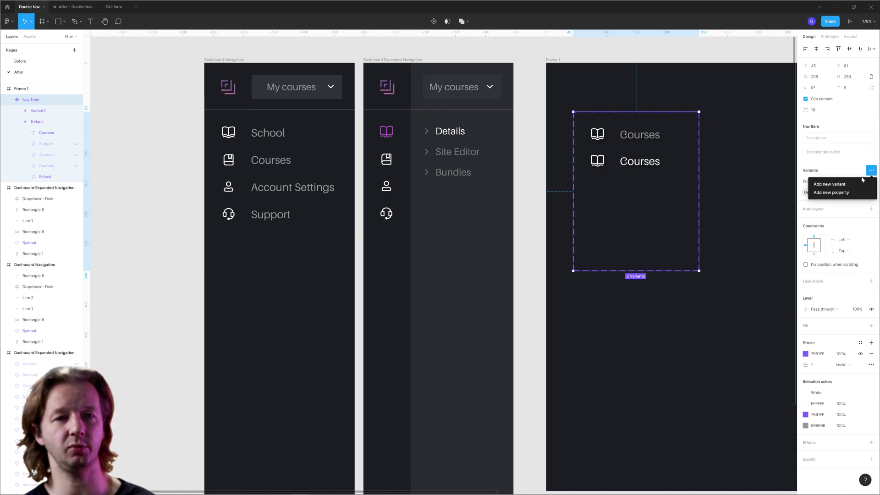
click(837, 191)
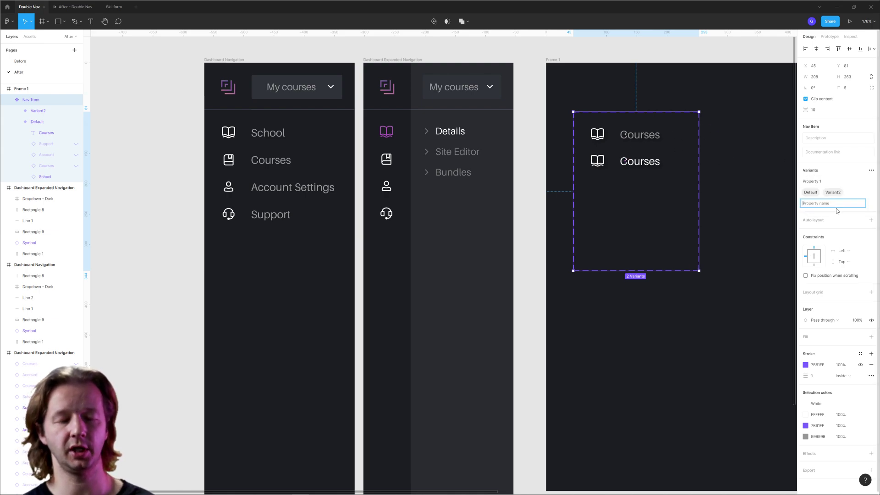
text(Full Nav)
key(Return)
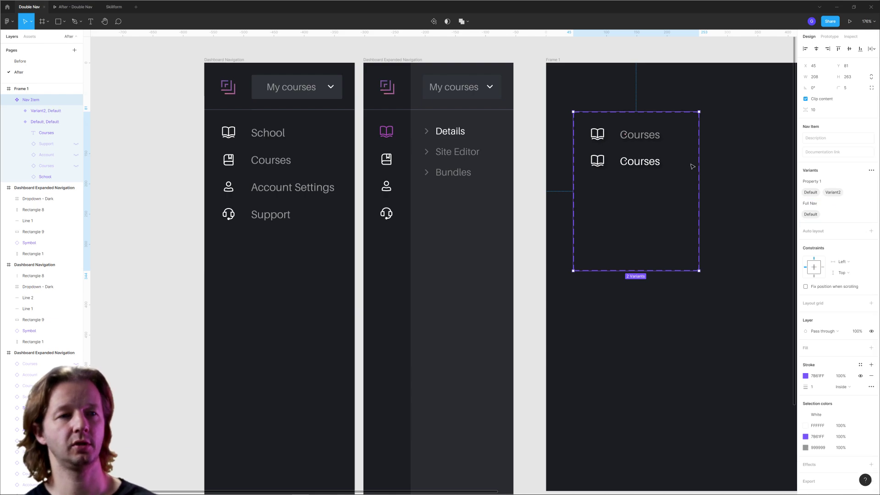
Set the Full Nav property to True on both the Default variant and Variant2 of Nav Item
click(640, 137)
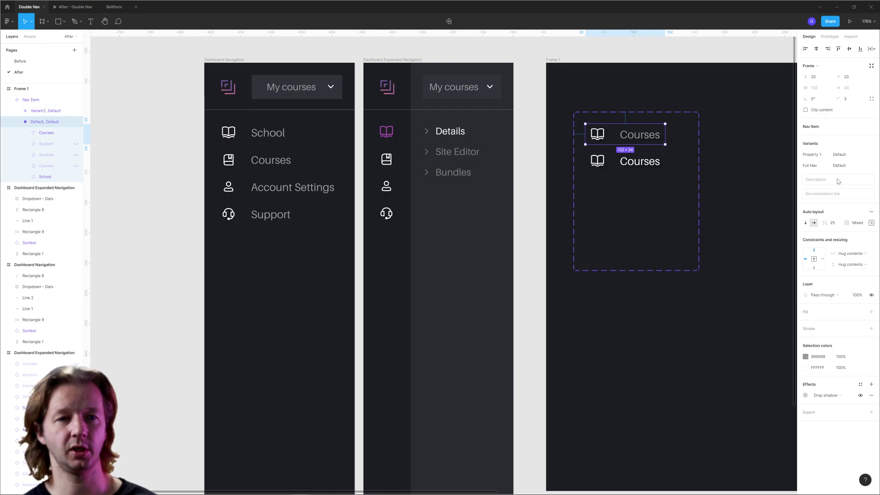
click(845, 166)
text(True)
key(Return)
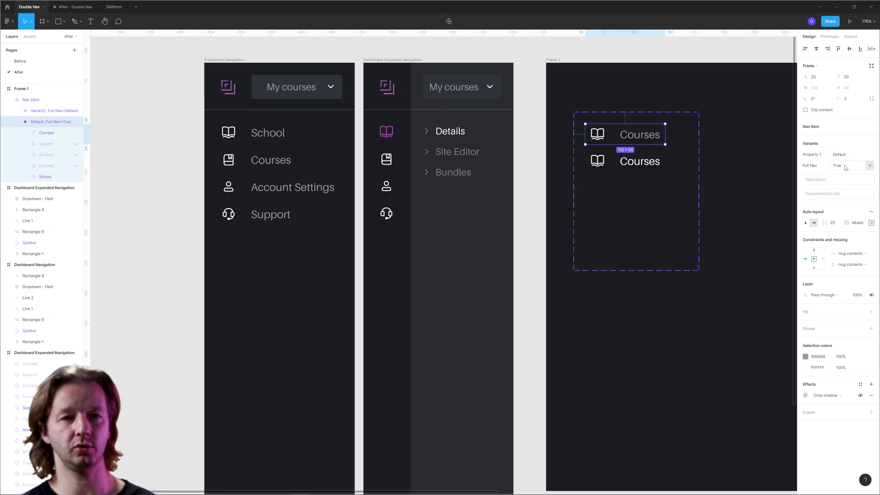
key(Tab)
click(840, 165)
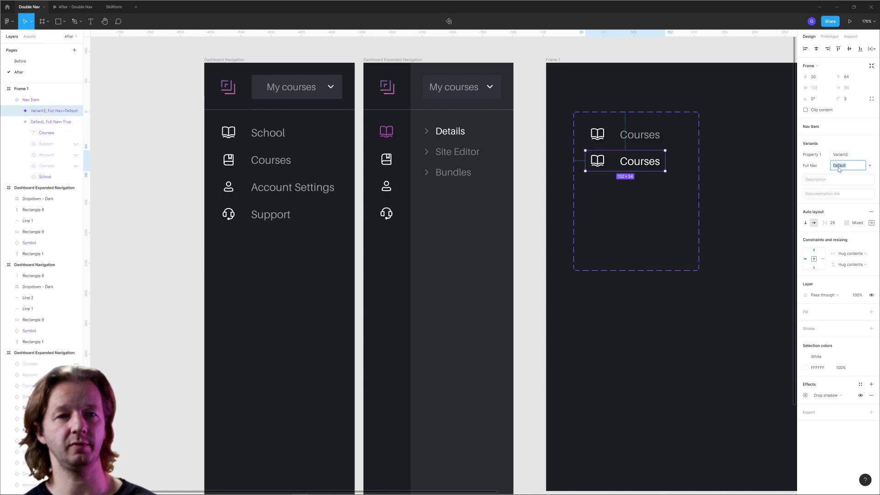
text(True)
key(Return)
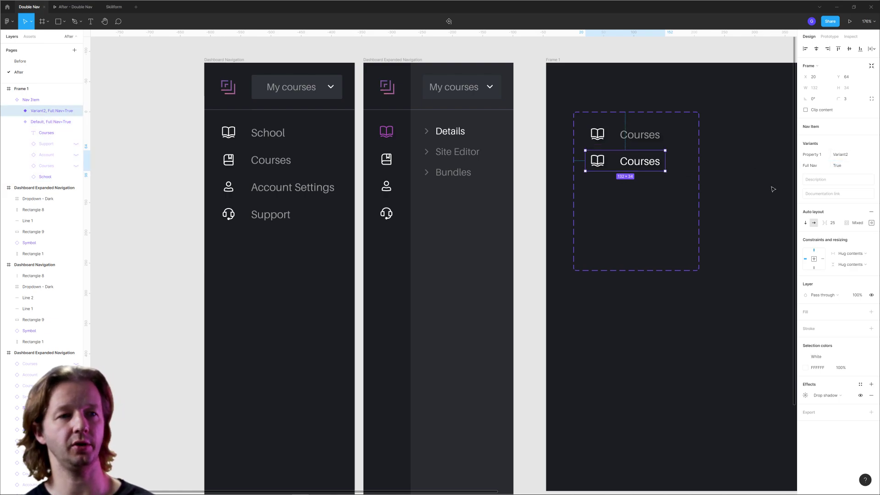
click(759, 211)
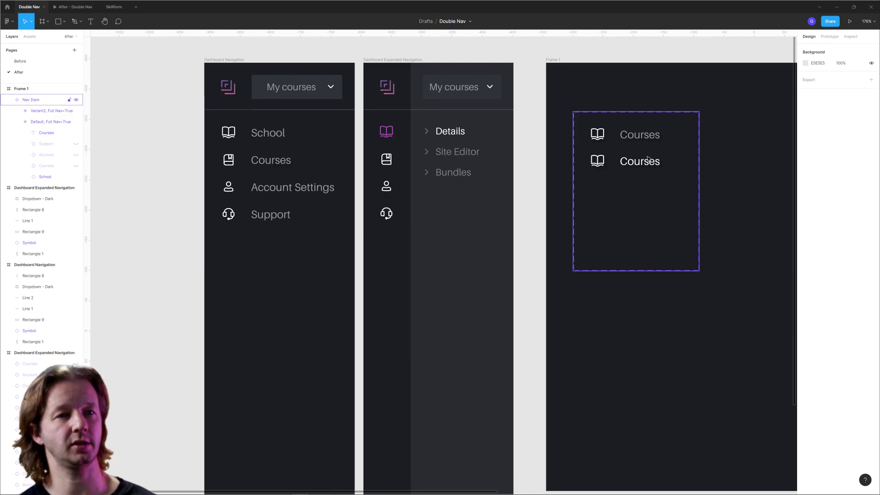
Connect the Default variant to Variant2 with a prototype interaction that changes to it while hovering
click(830, 36)
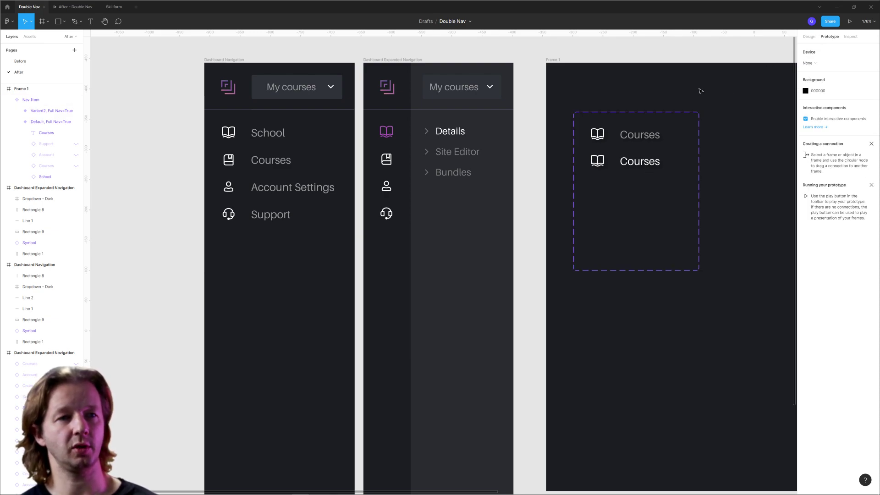
click(656, 135)
drag(666, 134, 637, 161)
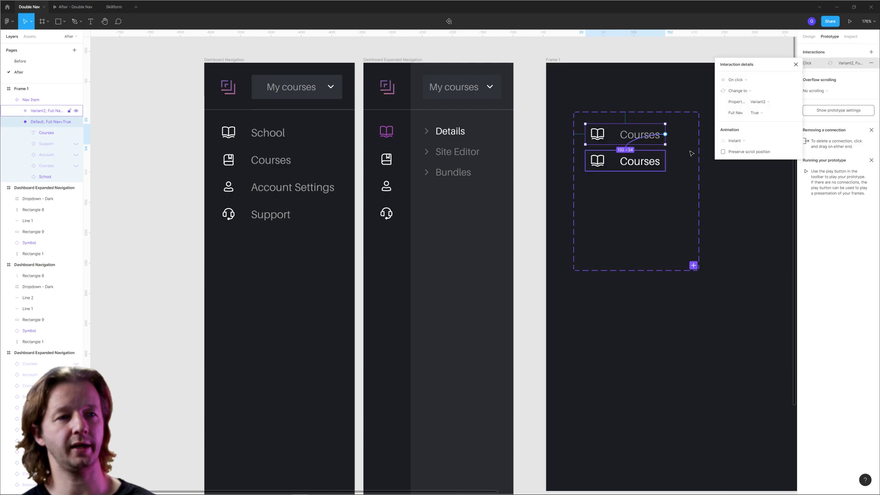
click(737, 80)
click(740, 98)
click(723, 220)
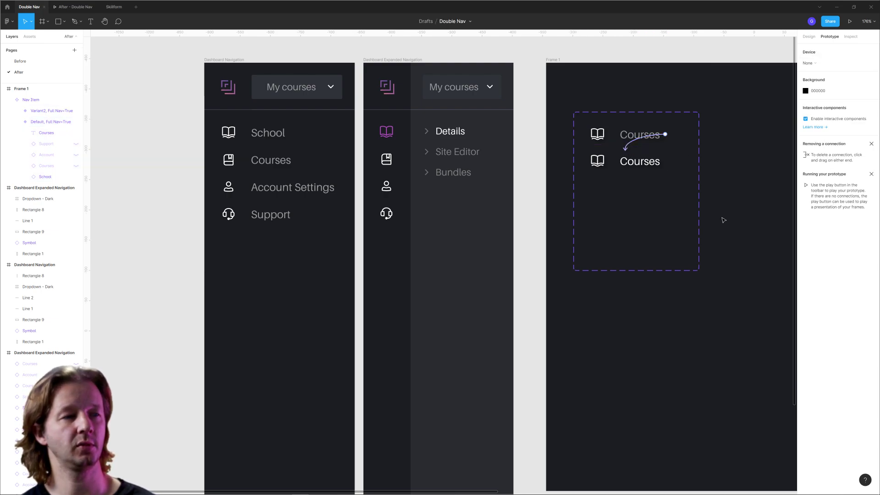
Place a Nav Item instance under the header of the empty Dashboard Navigation frame and duplicate it directly below
scroll(729, 224, down, 5)
drag(634, 210, 357, 178)
scroll(375, 169, right, 2)
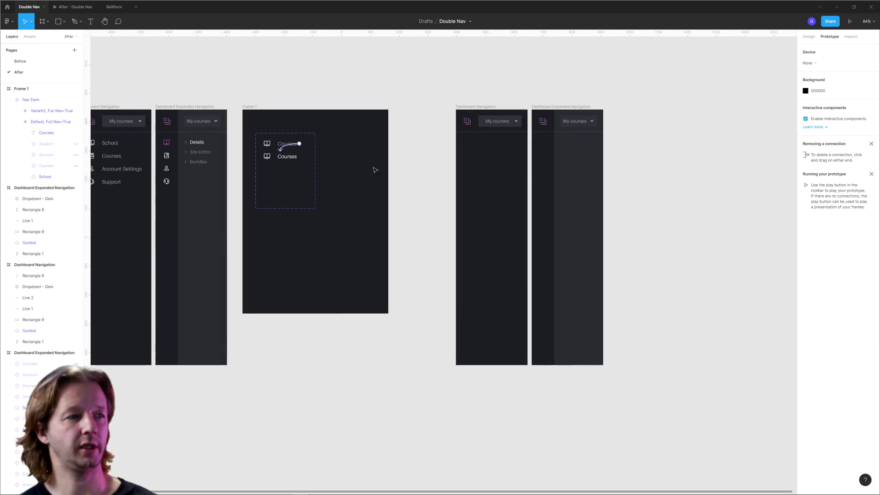
scroll(375, 169, up, 3)
scroll(352, 165, right, 3)
click(30, 36)
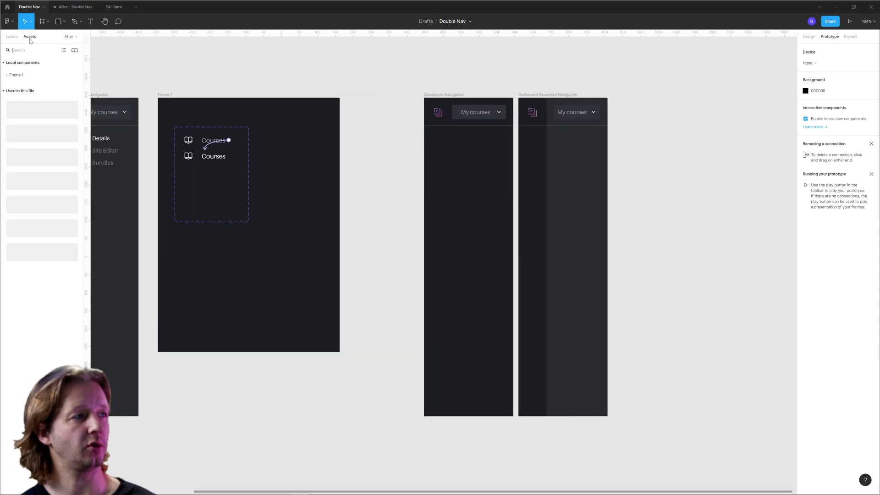
drag(45, 102, 468, 157)
key(Escape)
click(459, 140)
key(ctrl+d)
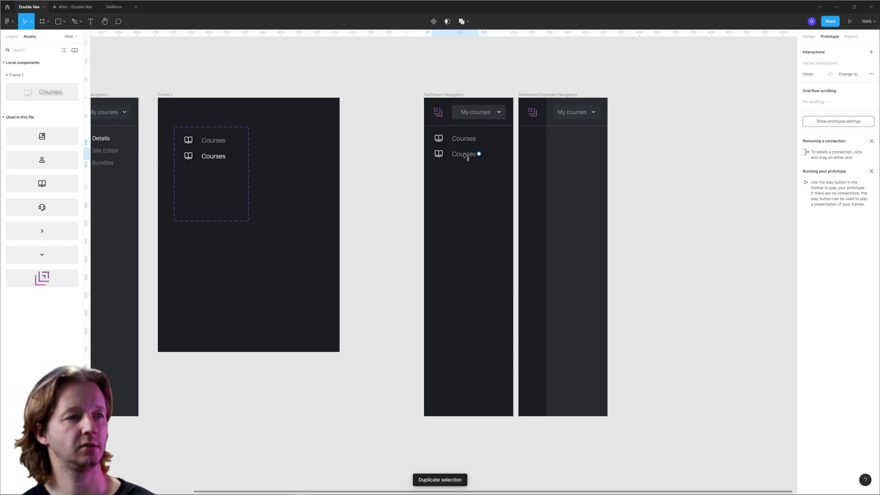
Wrap the two Nav Item instances in the Dashboard Navigation in an auto layout frame
shift+click(463, 138)
key(shift+a)
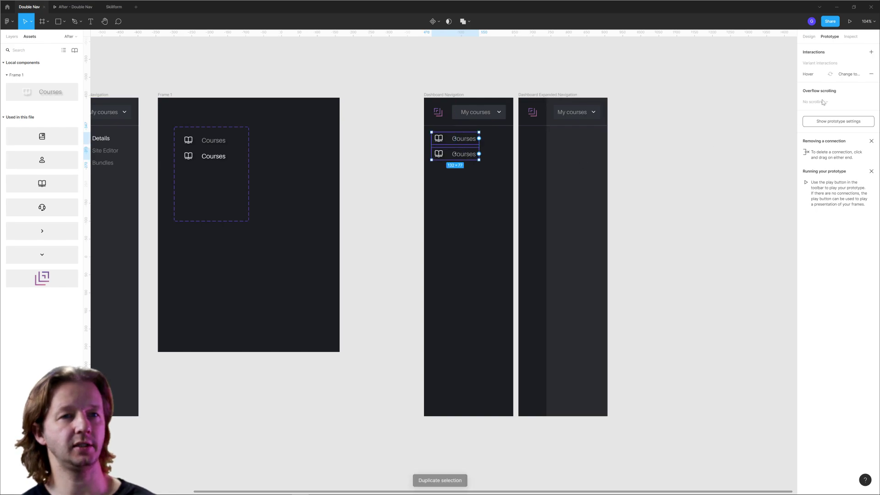
click(813, 38)
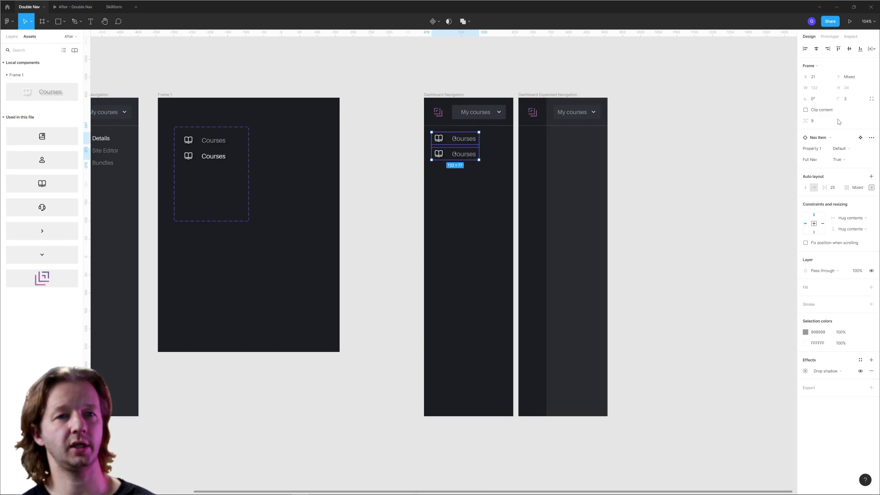
click(871, 175)
Duplicate the second Nav Item instance twice inside the auto layout to get a stack of four items
click(471, 159)
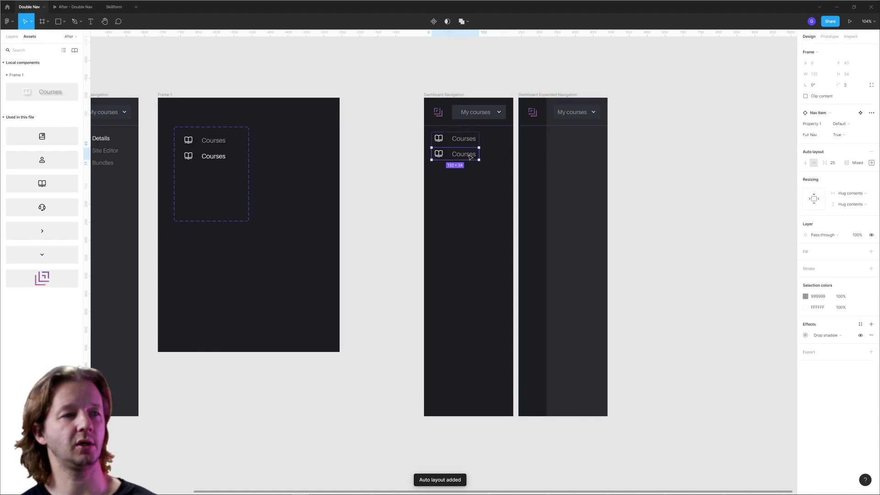
key(ctrl+d)
key(ctrl+d)
ctrl+scroll(471, 162, up, 5)
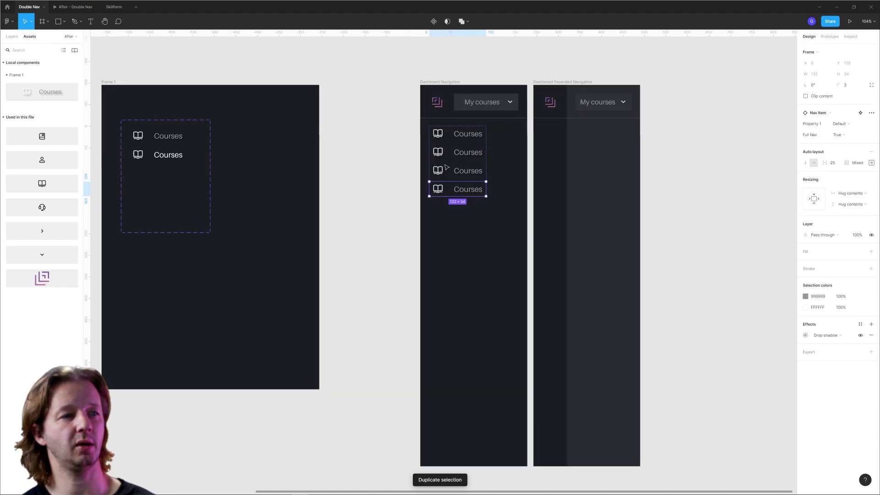
click(469, 149)
double_click(469, 148)
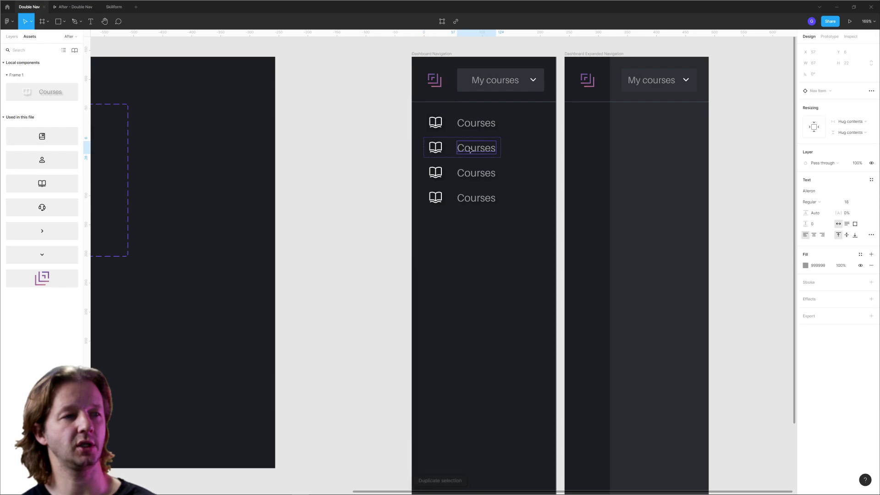
double_click(469, 147)
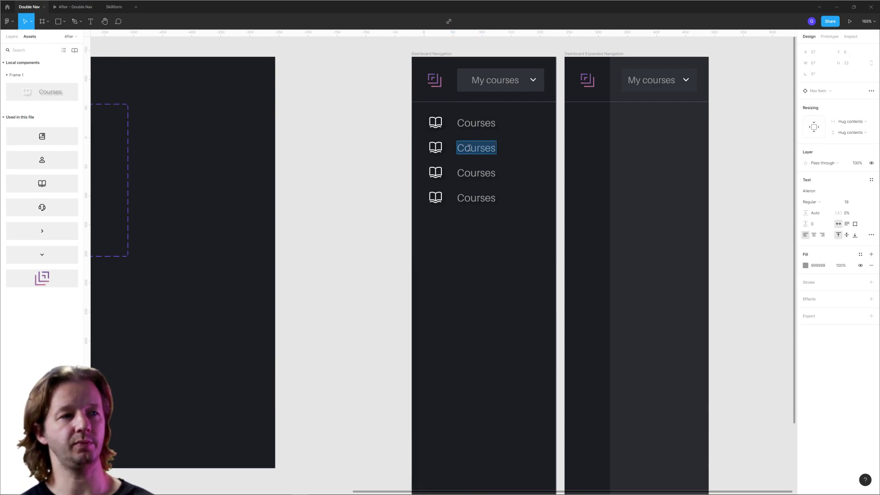
key(Escape)
Change the label of the first nav item in the stack to School
click(476, 124)
double_click(476, 125)
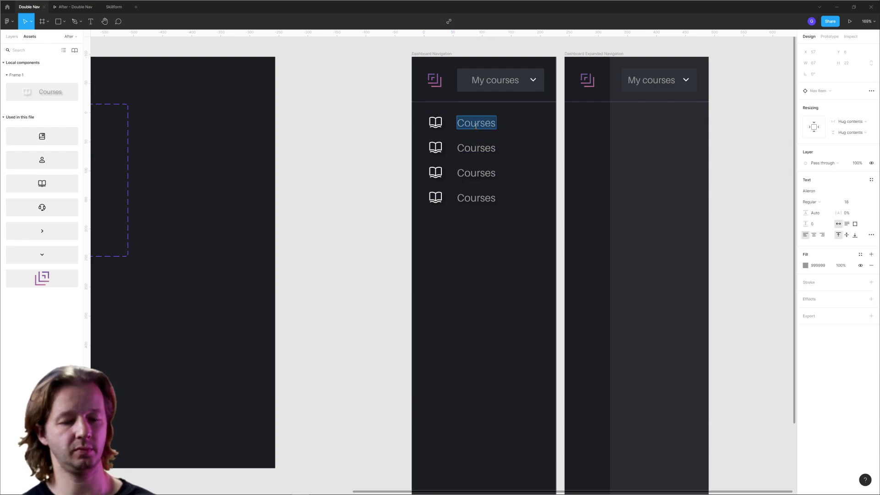
text(School)
key(Escape)
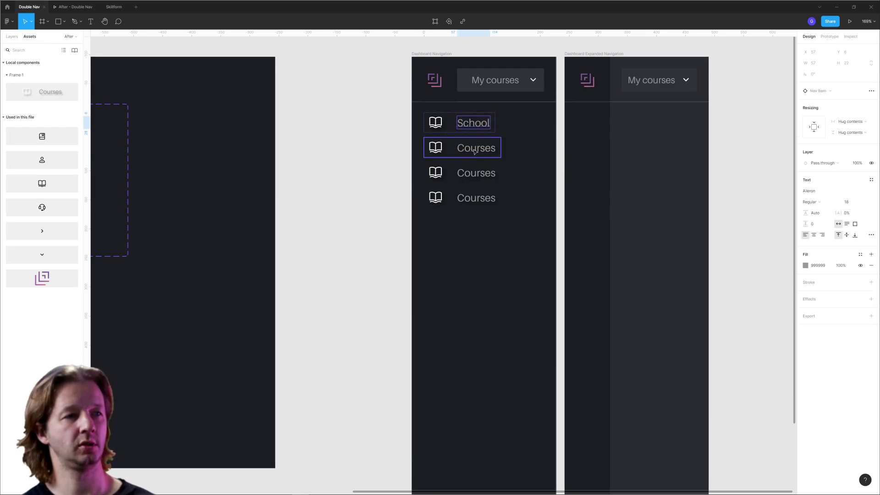
Hide the School icon layer in the second nav item and show its Courses icon layer instead
click(475, 151)
click(441, 149)
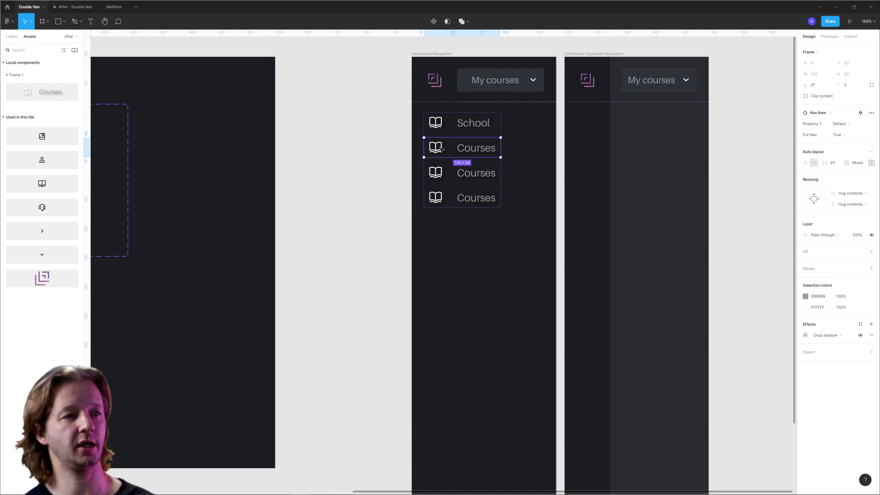
click(441, 148)
click(12, 37)
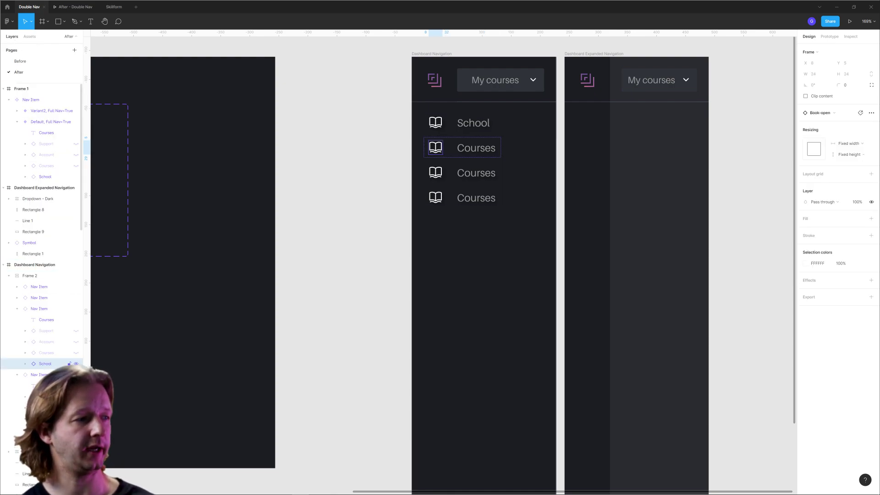
click(76, 363)
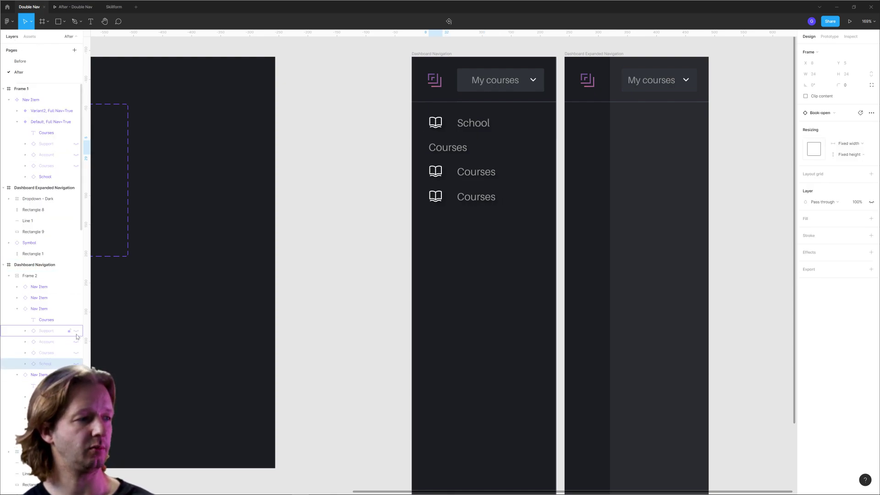
click(77, 353)
Relabel the third nav item Account Settings and swap its visible icon layer from School to Account
click(468, 173)
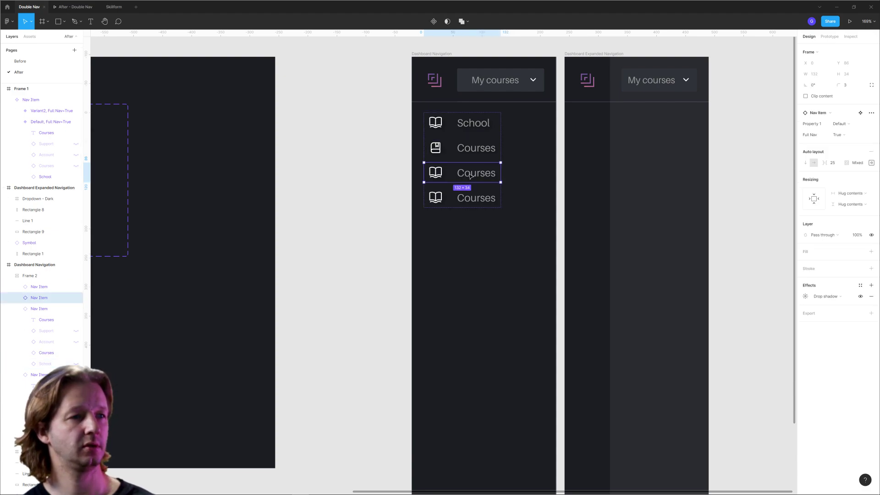
double_click(468, 173)
text(Account Settings)
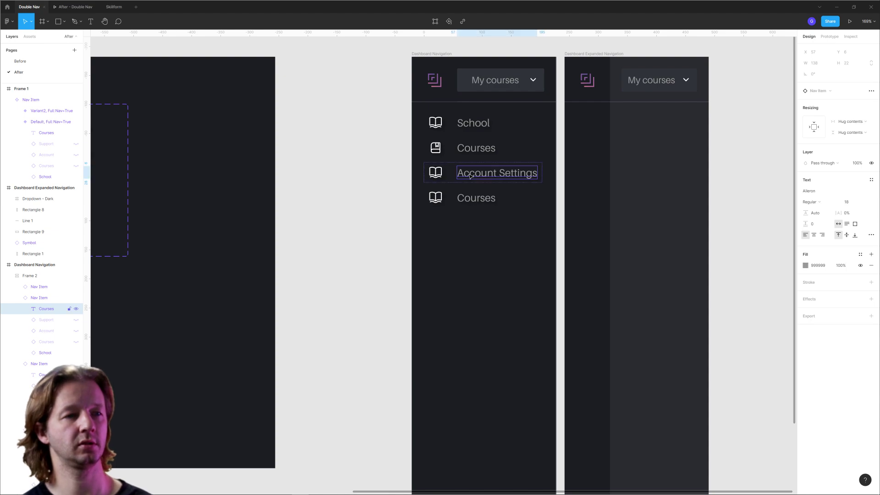
click(80, 353)
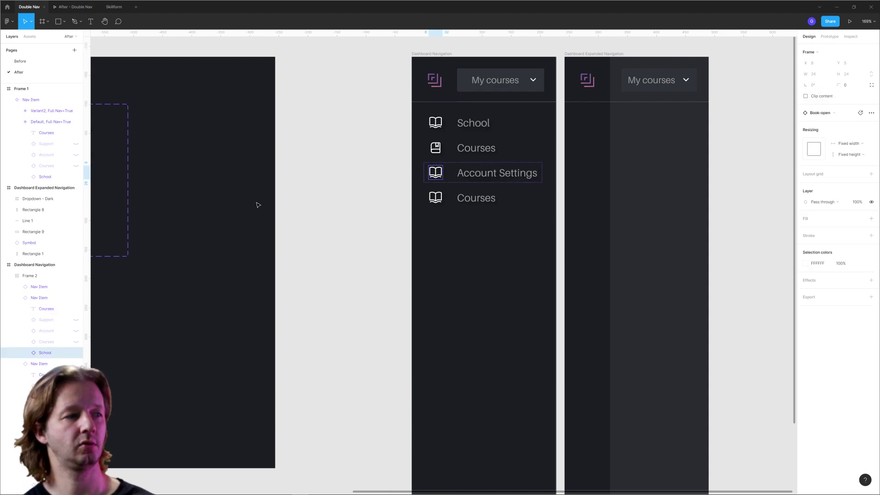
click(76, 353)
click(76, 330)
Relabel the fourth nav item Support and swap its visible icon layer from School to Support
click(475, 197)
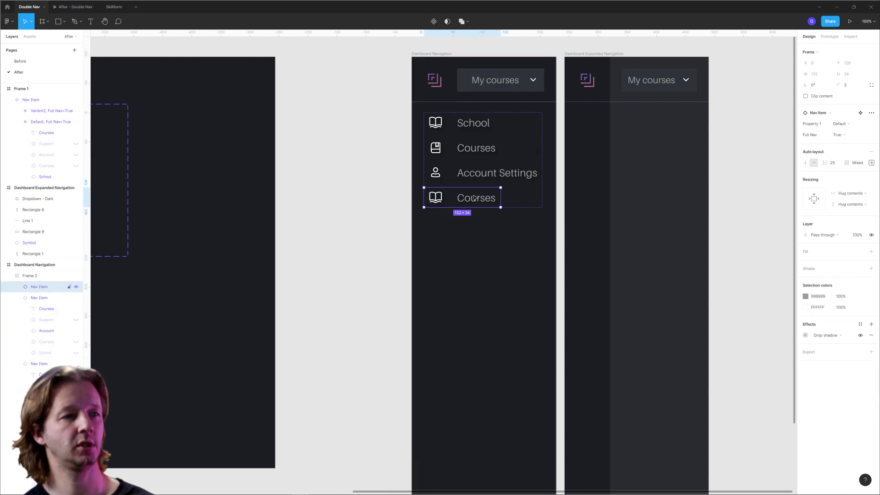
double_click(475, 197)
double_click(473, 196)
text(Support)
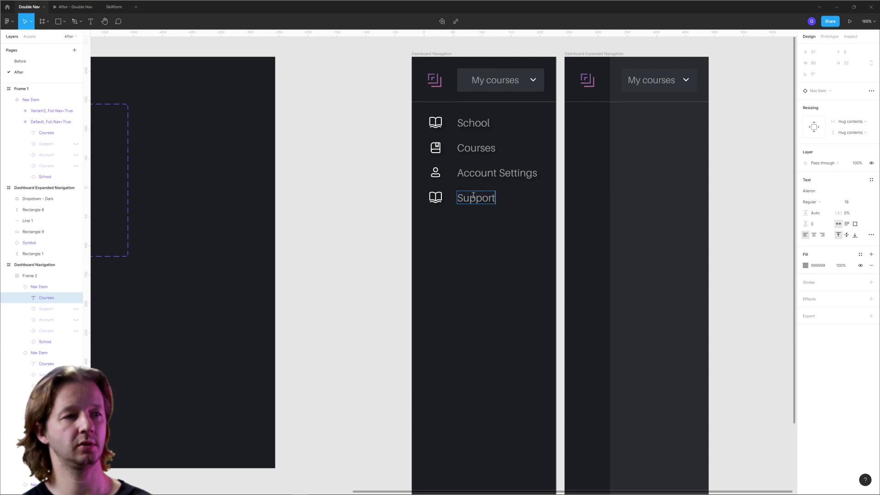
key(Escape)
key(Escape)
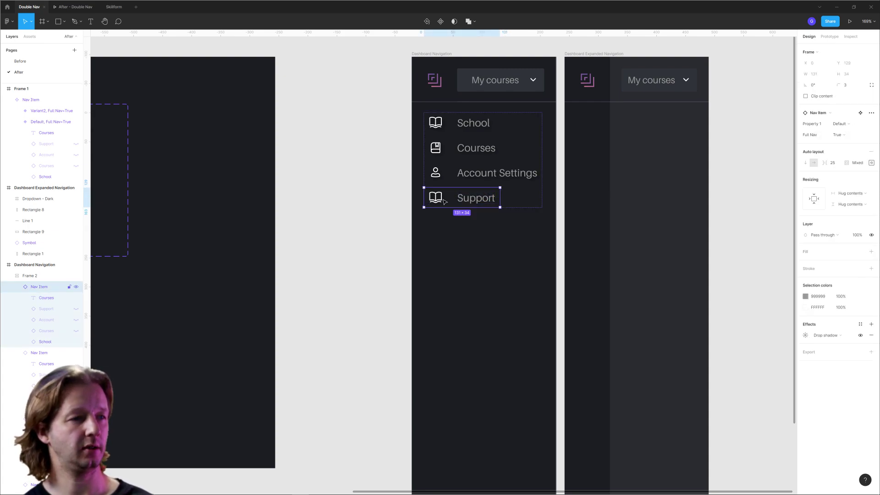
click(69, 342)
click(76, 342)
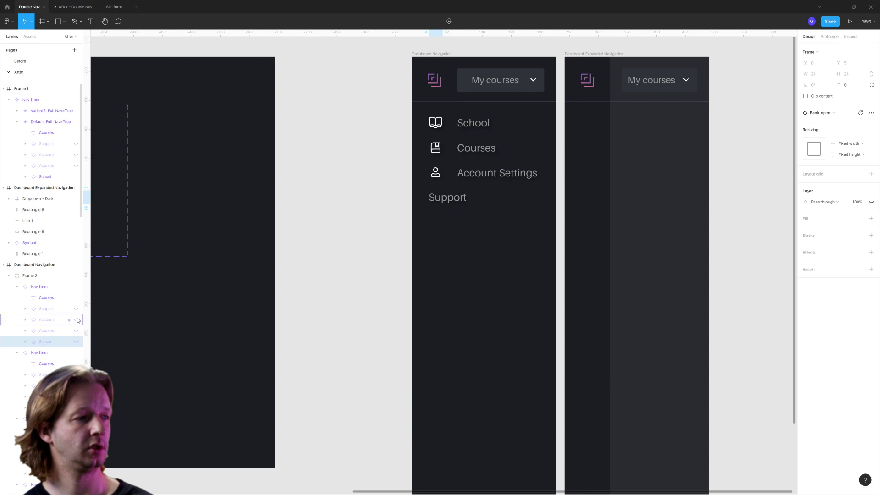
click(76, 308)
click(346, 242)
Run the Dashboard Navigation frame as a prototype, close the old preview and the Skillform file, and check the nav items' hover states
scroll(360, 174, down, 3)
scroll(499, 203, left, 5)
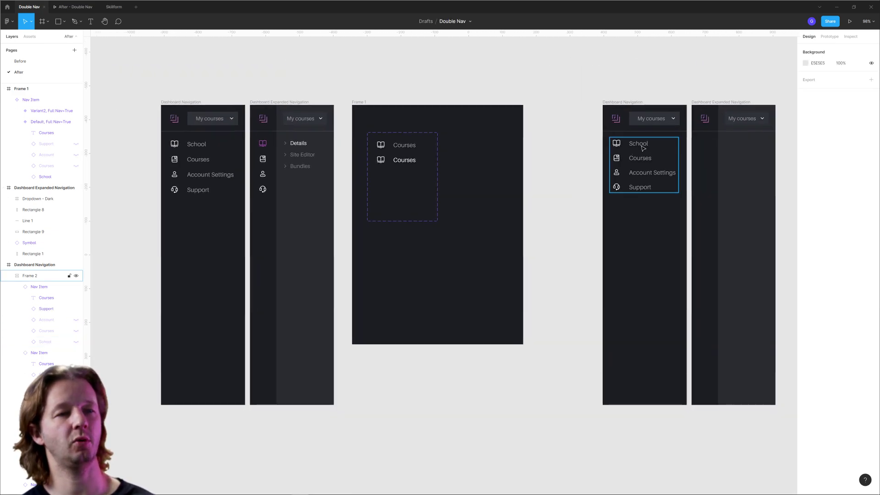
click(612, 103)
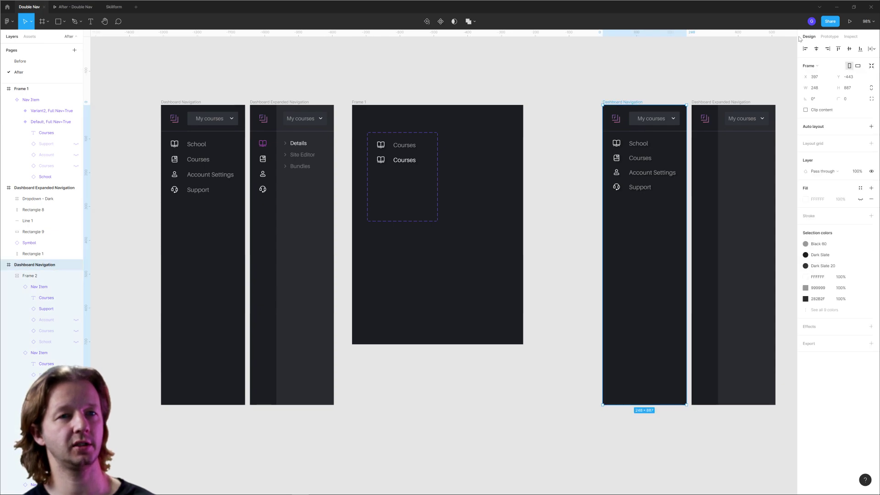
click(850, 21)
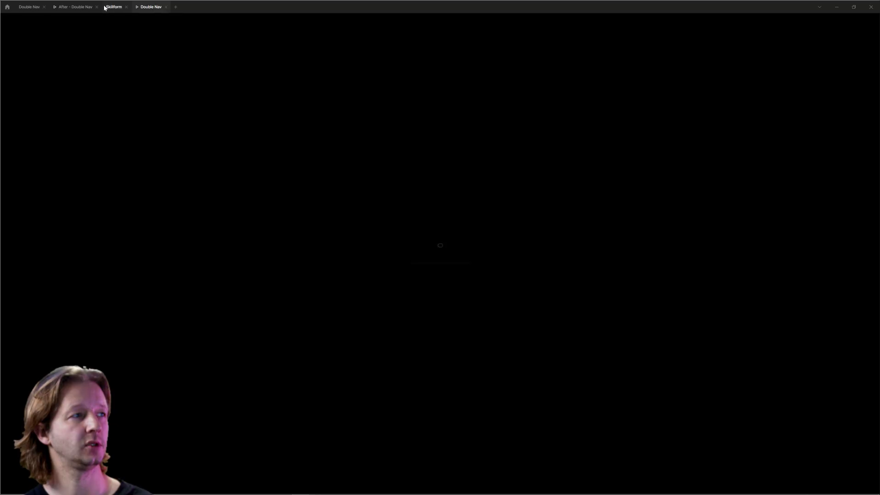
click(97, 7)
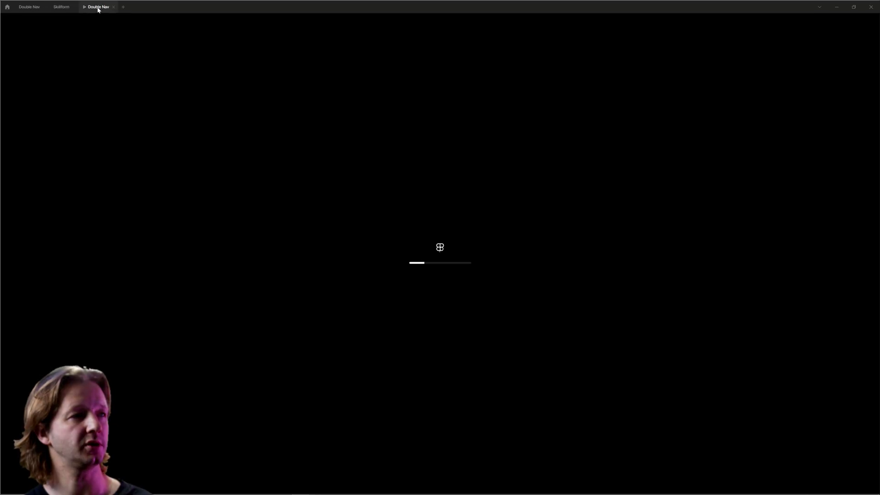
click(74, 6)
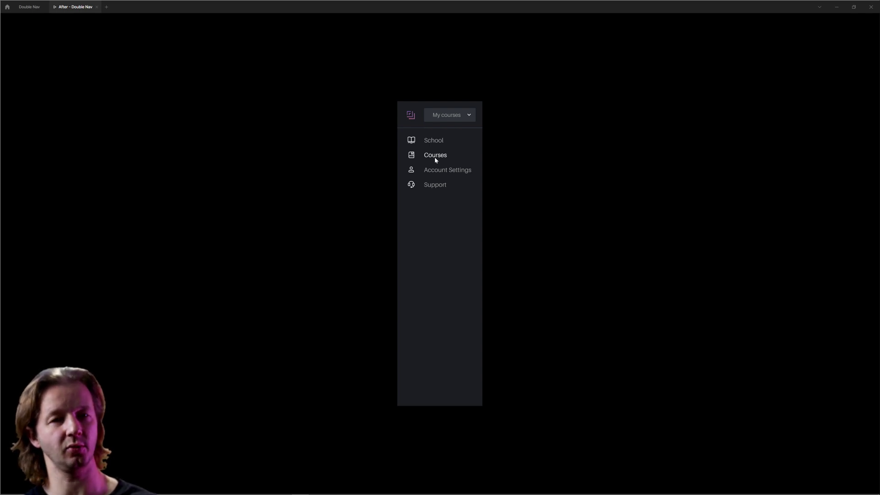
click(29, 7)
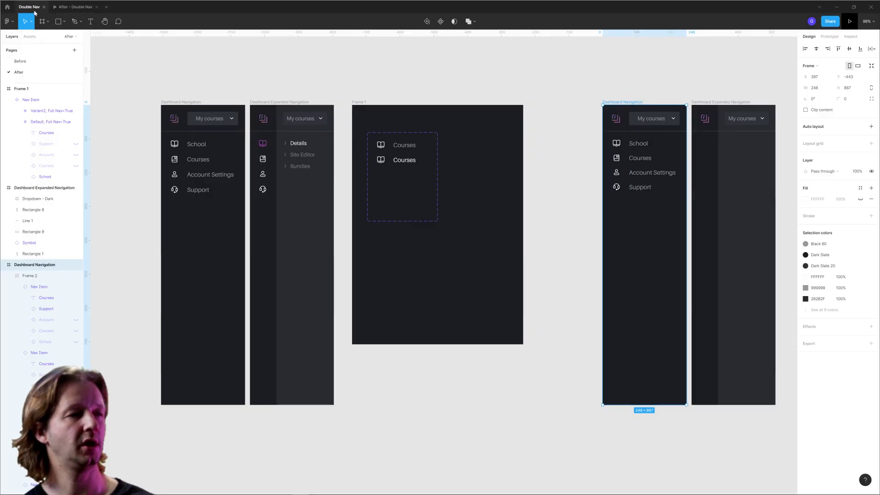
double_click(406, 146)
double_click(407, 147)
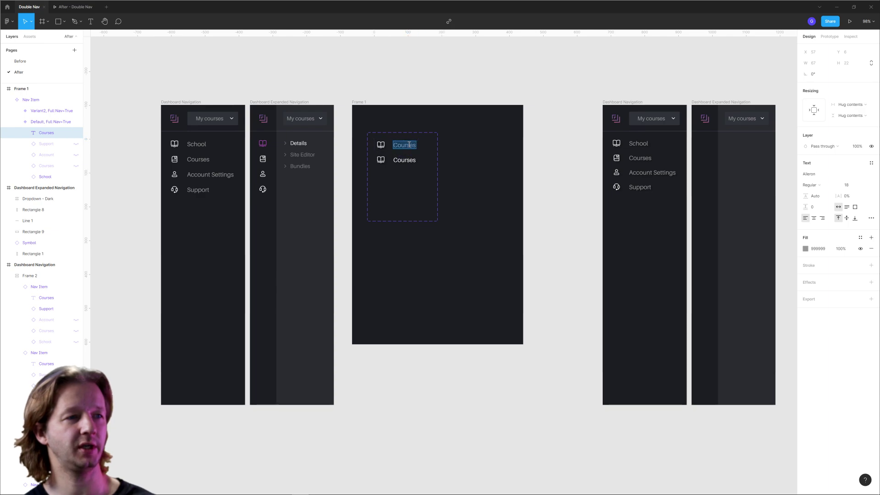
click(408, 147)
text(d)
key(Escape)
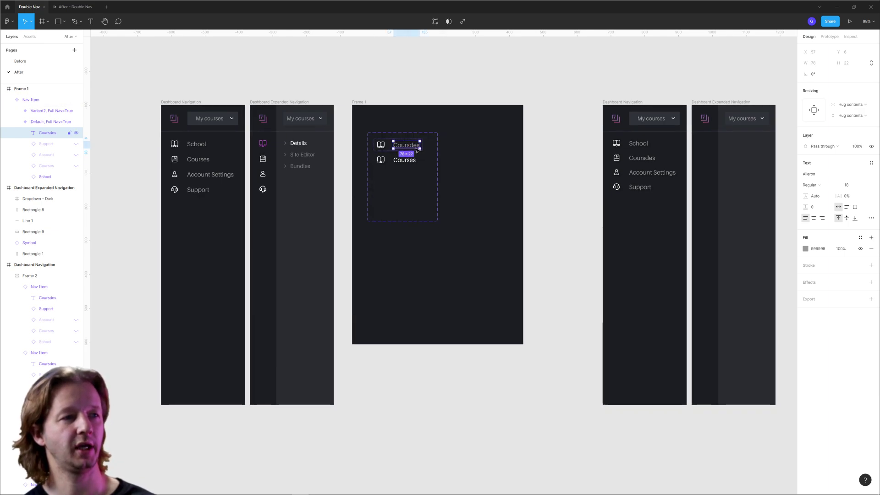
double_click(411, 145)
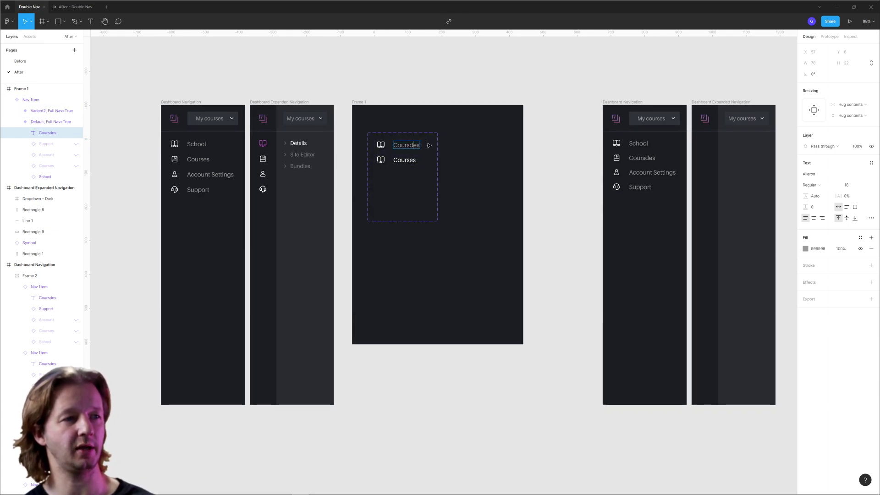
key(BackSpace)
click(483, 151)
Check the Courses nav item once more in the running prototype and return to the design file
click(75, 7)
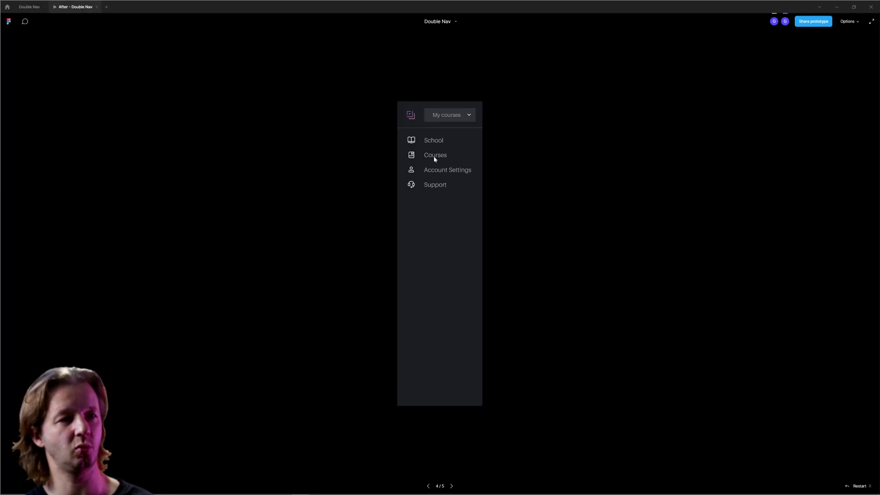
click(29, 10)
click(475, 136)
Move the rebuilt Dashboard Navigation and Dashboard Expanded Navigation frames a little closer to Frame 1
scroll(495, 77, right, 2)
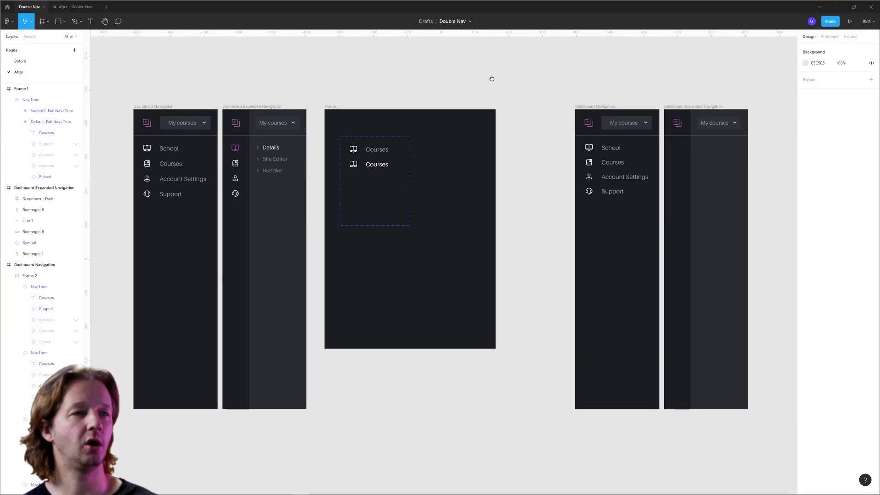
drag(590, 106, 555, 106)
drag(680, 106, 645, 106)
click(638, 72)
scroll(491, 61, left, 2)
scroll(491, 61, down, 1)
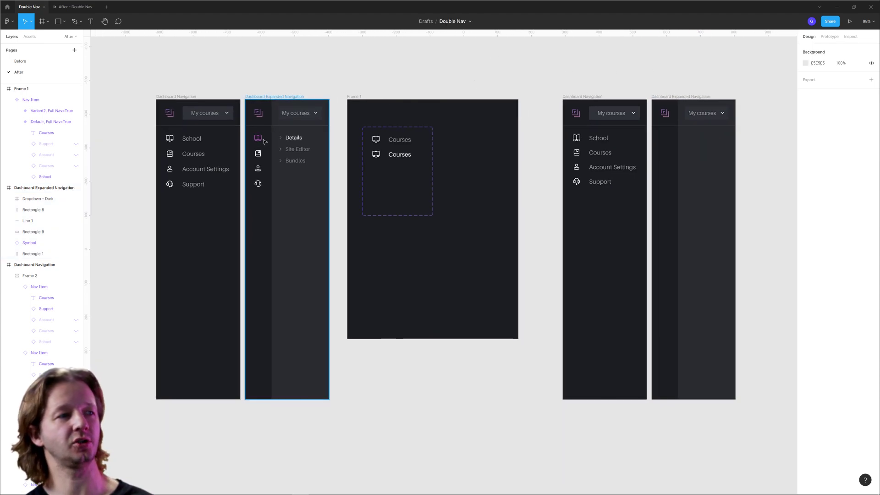
drag(551, 82, 643, 224)
click(653, 93)
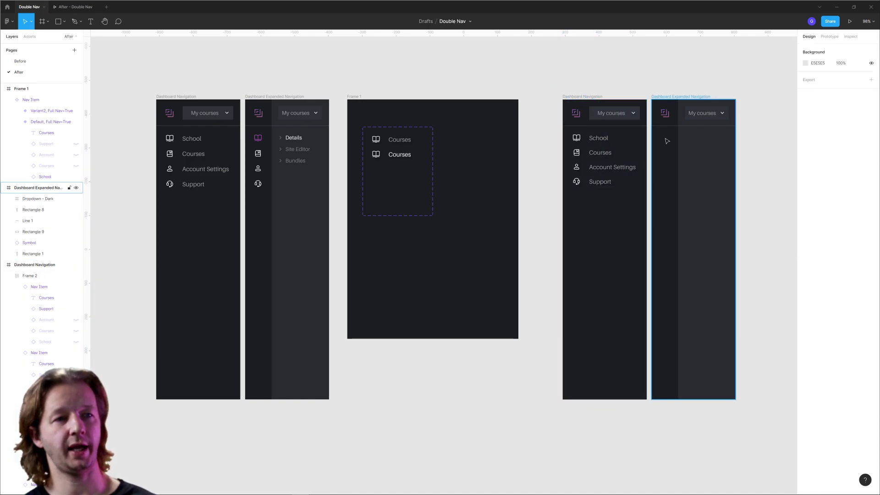
click(395, 156)
click(395, 156)
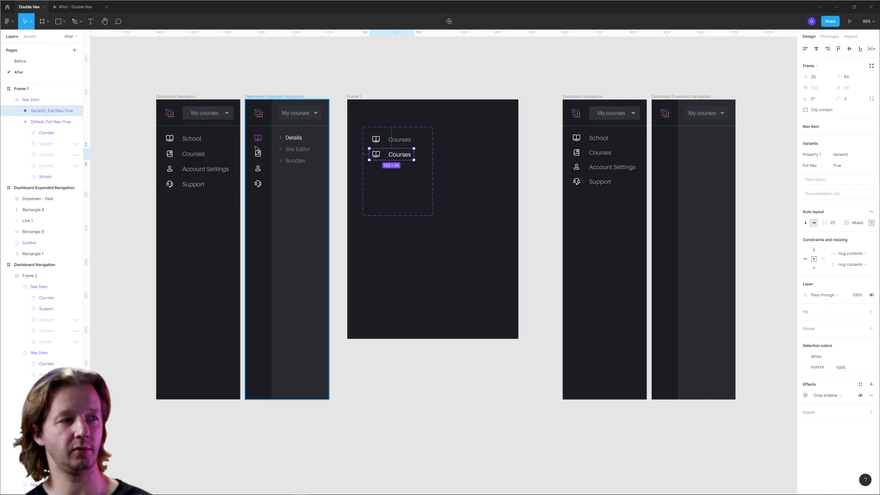
click(452, 146)
Duplicate the Variant2, Full Nav=True variant of Nav Item and set the copy's Full Nav property to False
scroll(385, 156, up, 2)
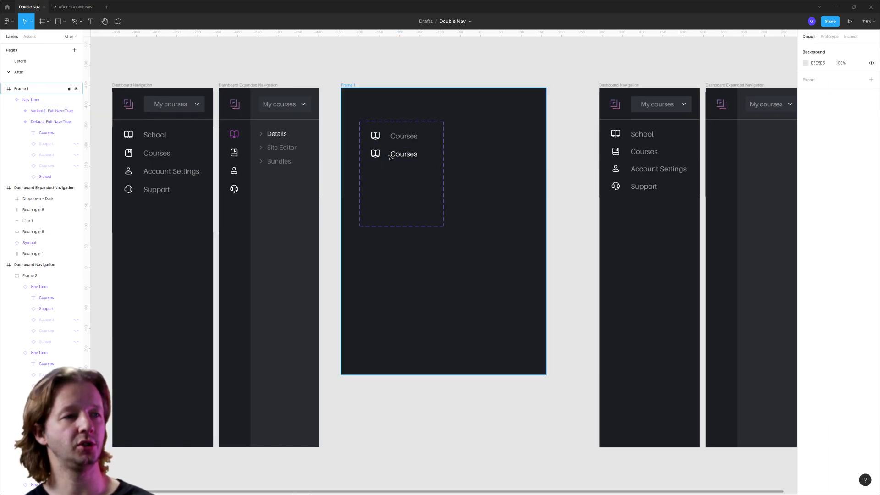
click(395, 157)
click(398, 158)
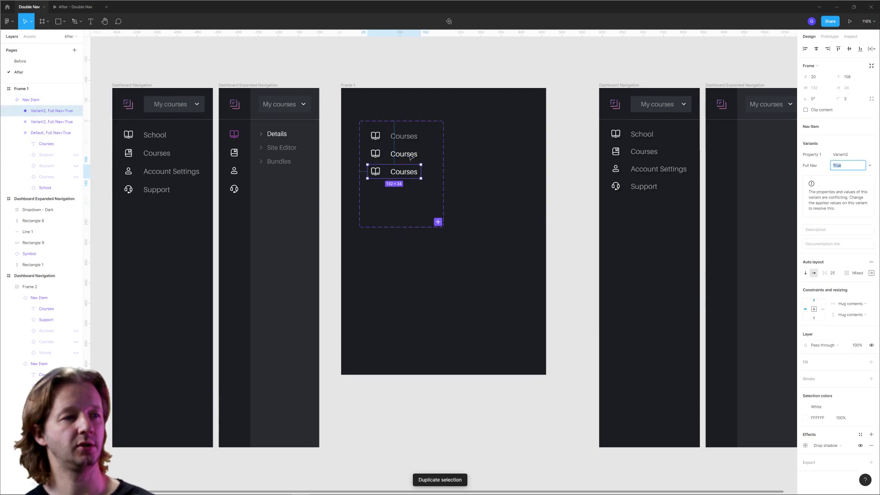
key(ctrl+d)
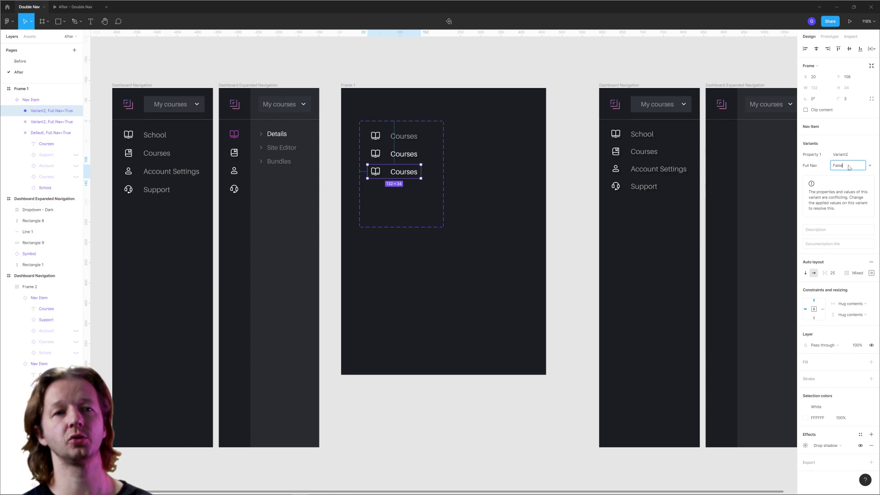
key(Return)
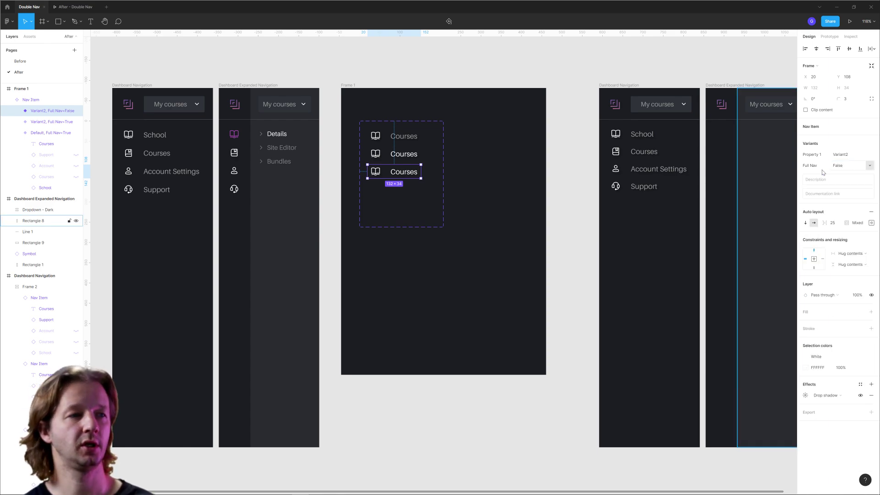
Make the Courses label invisible in the Full Nav=False variant by setting its layer opacity to 0%
double_click(405, 172)
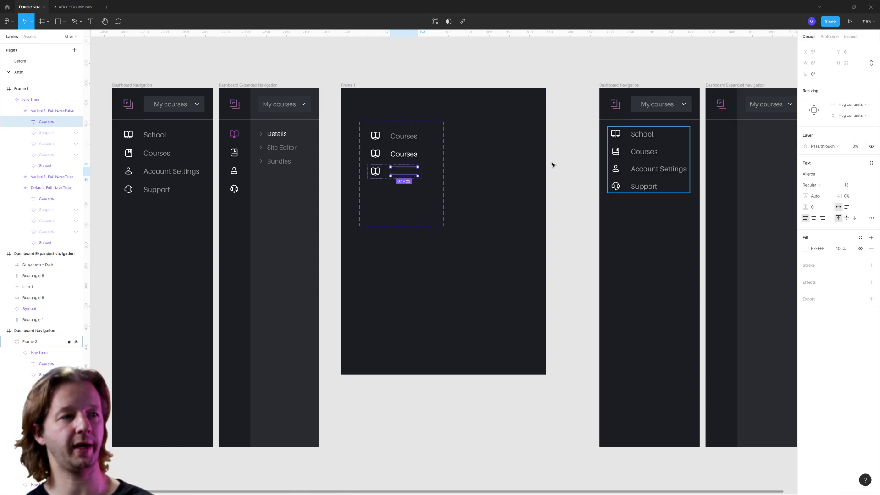
key(Delete)
click(381, 173)
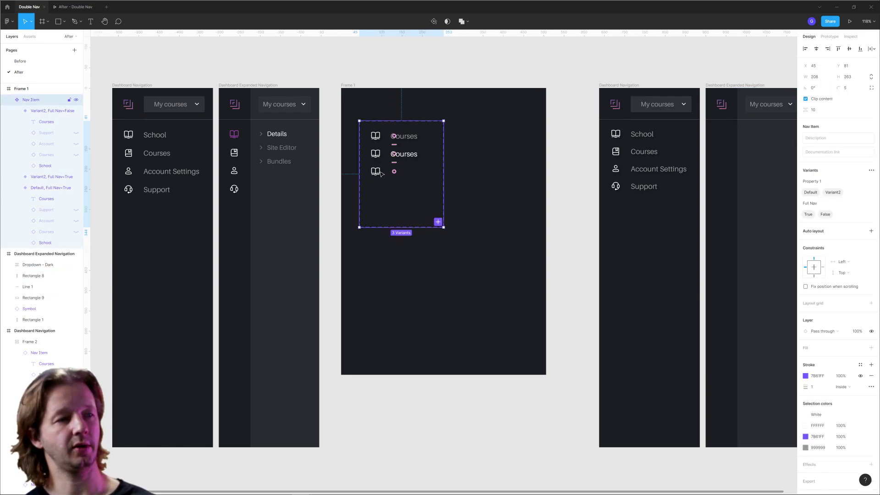
Duplicate the Full Nav=False variant and link the original to the copy with an instant While hovering, Change to interaction
click(374, 174)
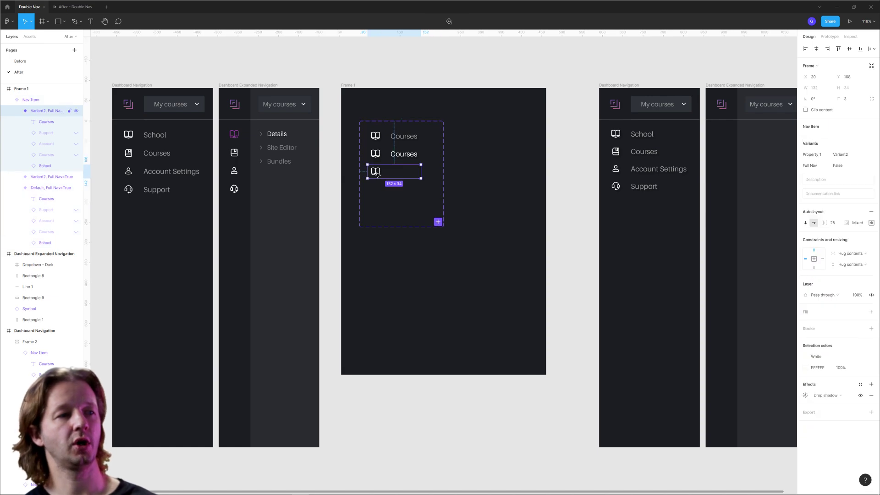
key(ctrl+d)
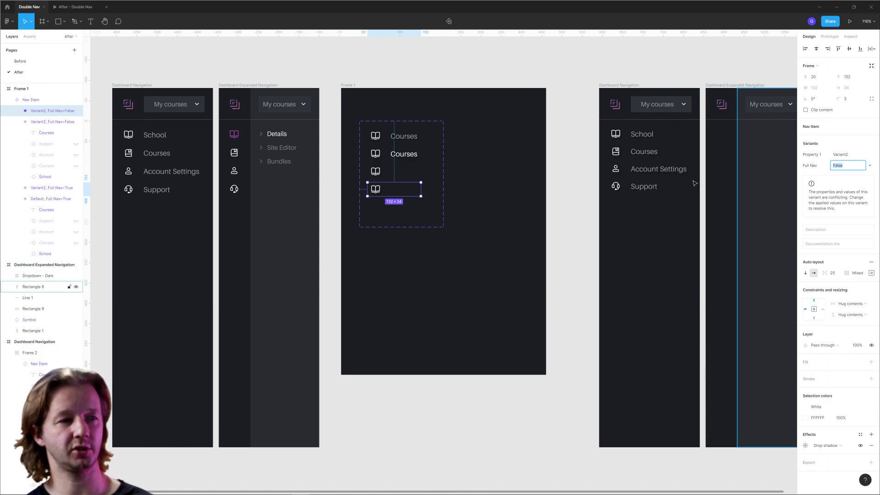
click(391, 173)
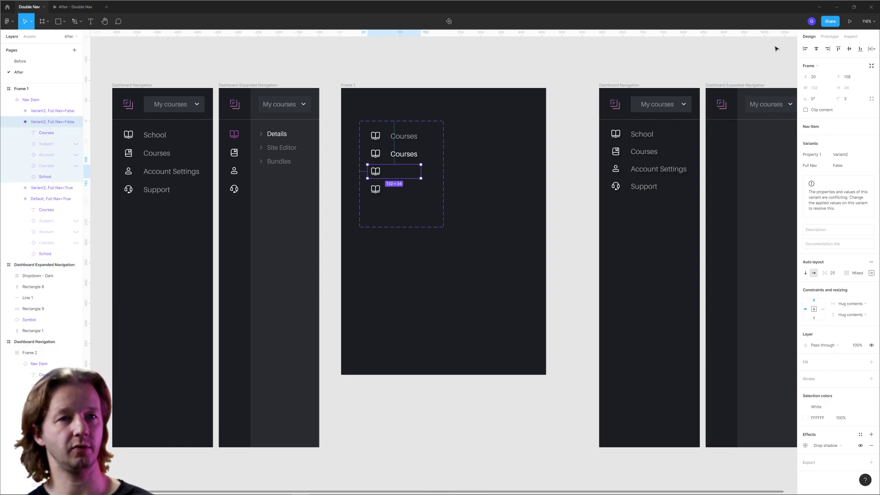
click(825, 40)
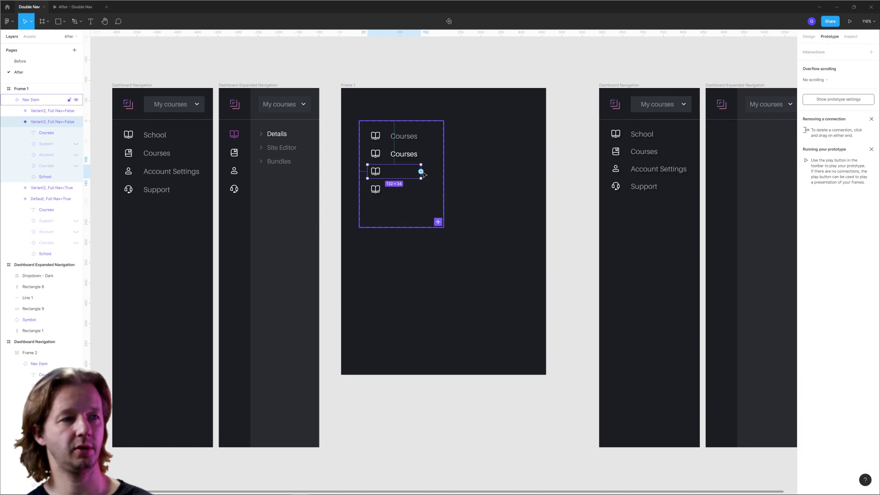
drag(421, 172, 394, 181)
click(735, 80)
click(738, 100)
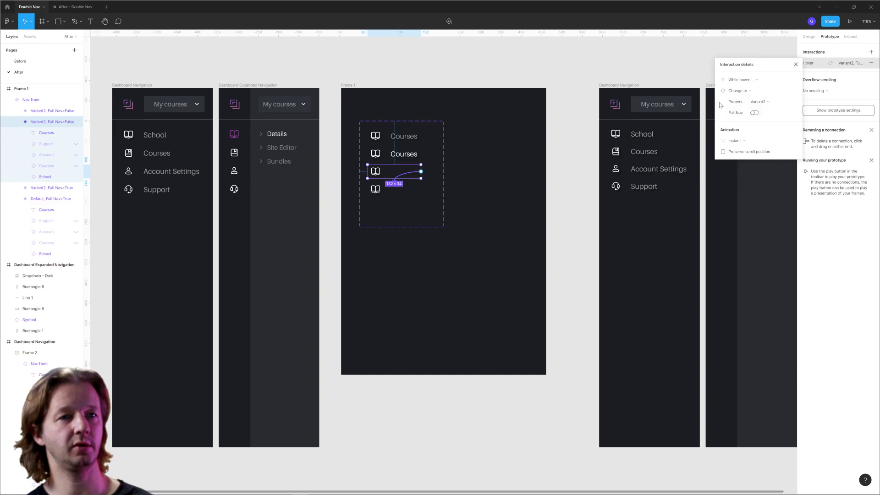
Add a solid black 000000 fill to the lowest Full Nav=False variant of Nav Item
click(390, 190)
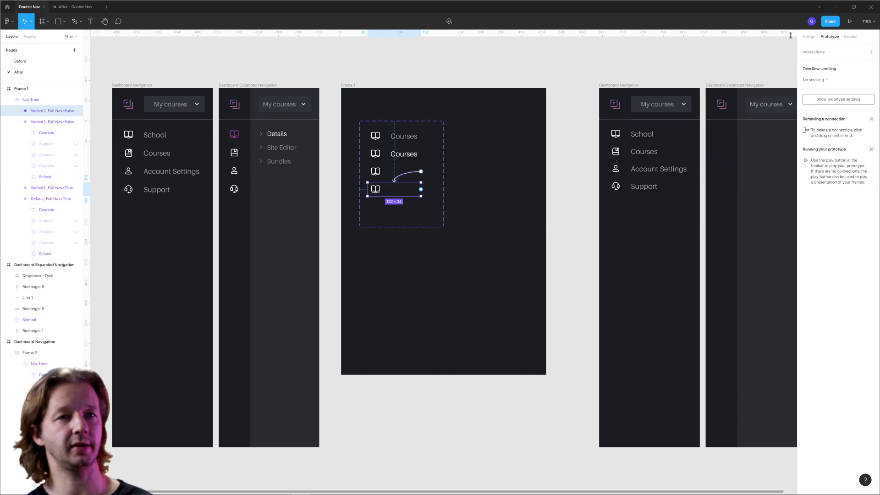
key(shift+e)
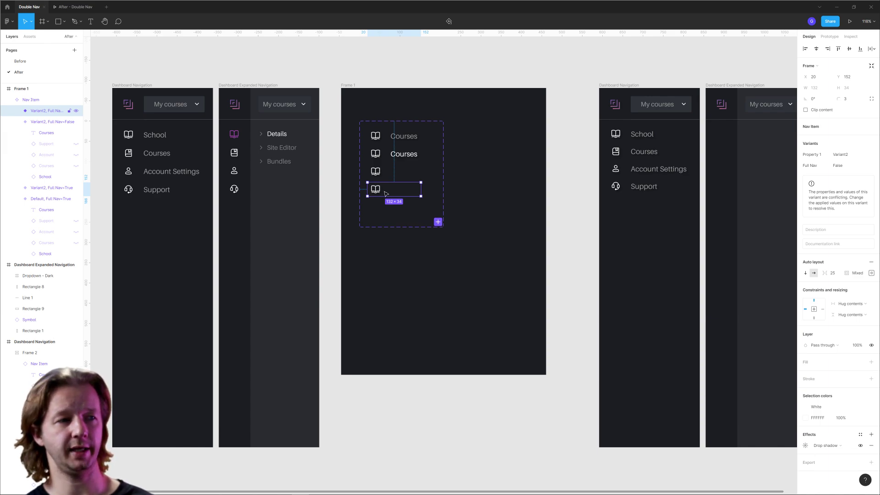
click(871, 362)
click(806, 373)
drag(751, 376, 697, 407)
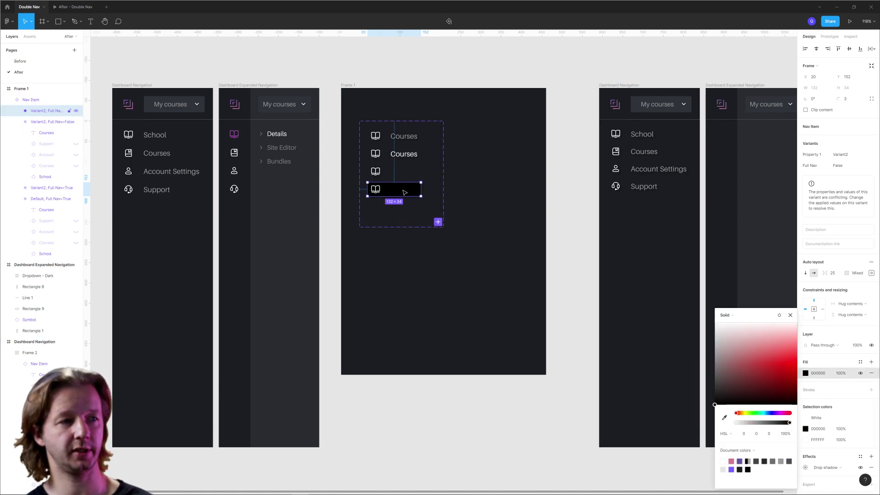
Set the Courses label's opacity to 100% in the black-filled variant
double_click(404, 193)
click(855, 145)
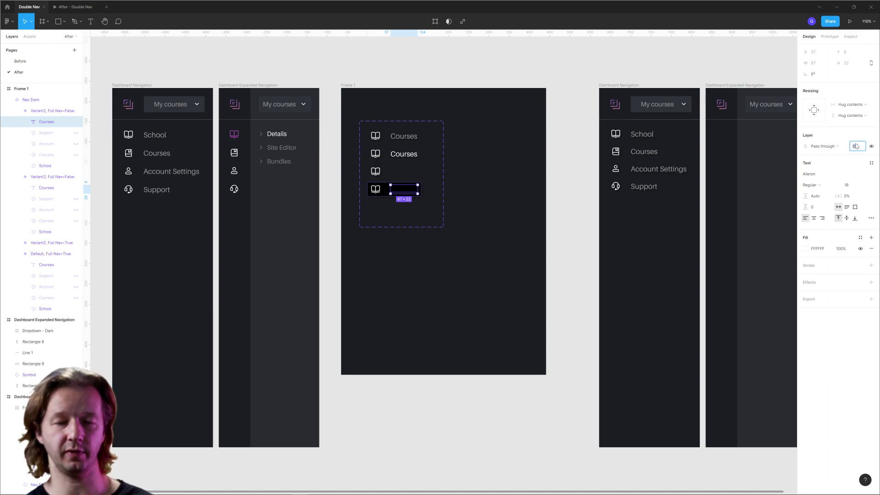
key(Return)
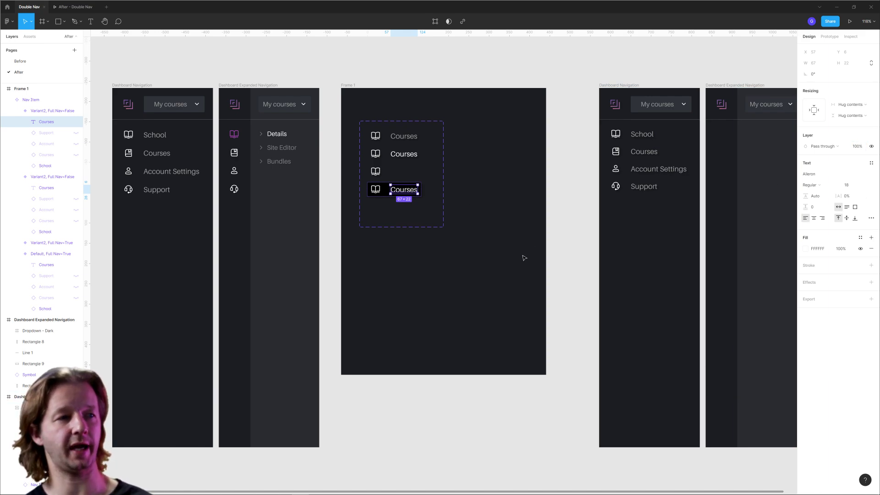
click(516, 273)
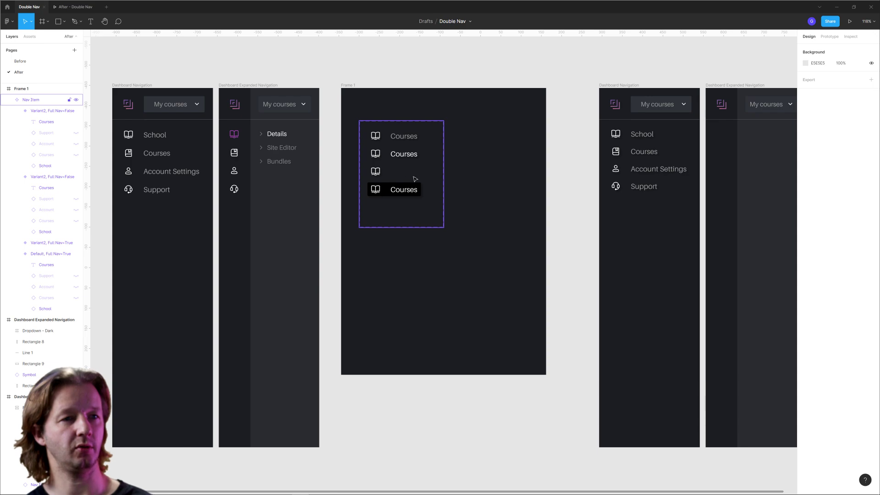
Duplicate the nav item stack from Dashboard Navigation and place the copy at the same position in Dashboard Expanded Navigation
click(399, 156)
scroll(403, 158, right, 6)
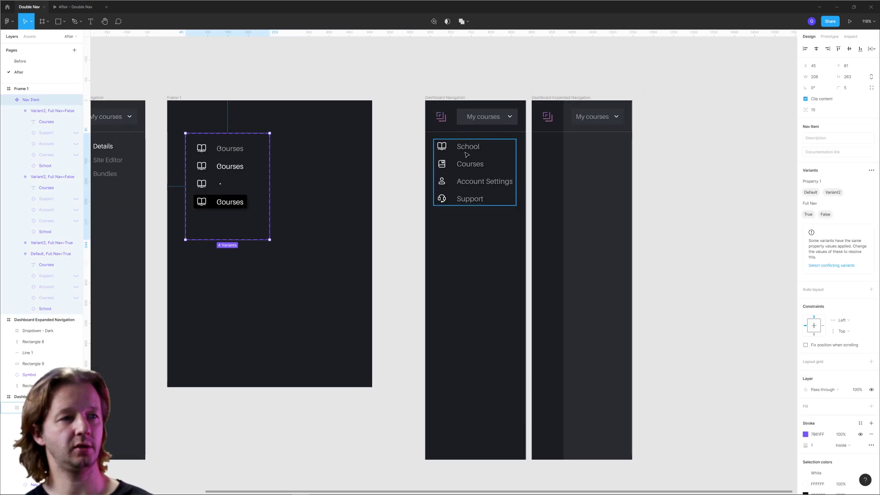
click(471, 165)
key(ctrl+d)
drag(470, 165, 577, 163)
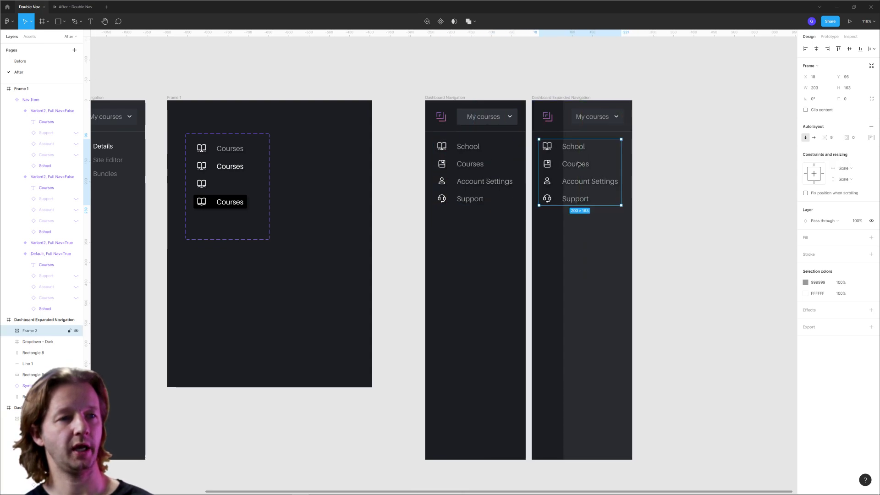
Turn off Full Nav for the School, Courses, Account Settings and Support items in the new Dashboard Expanded Navigation frame
double_click(579, 150)
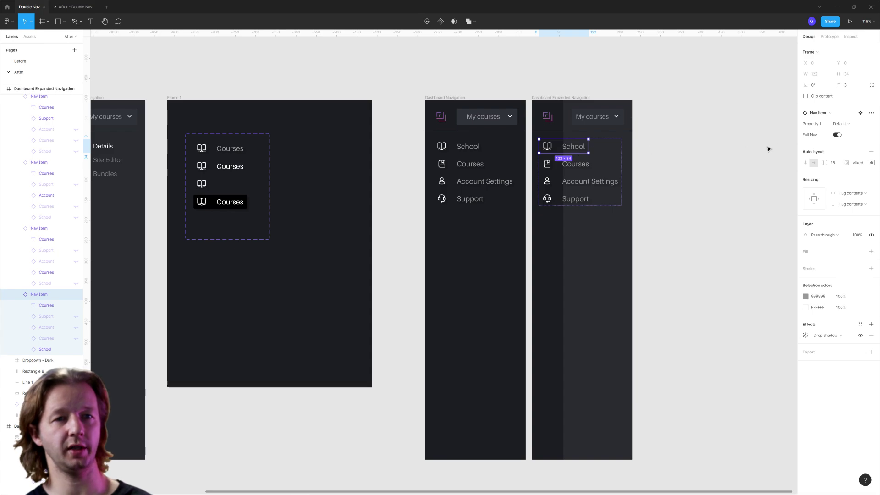
key(Tab)
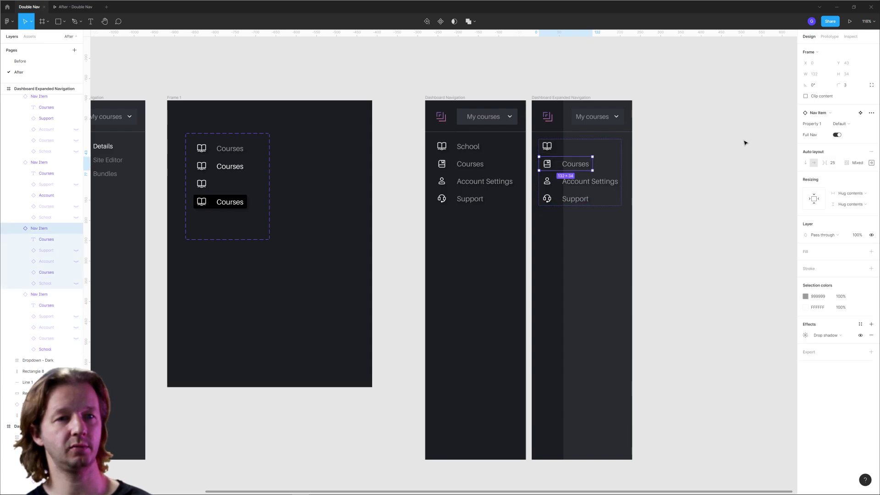
click(836, 135)
key(Tab)
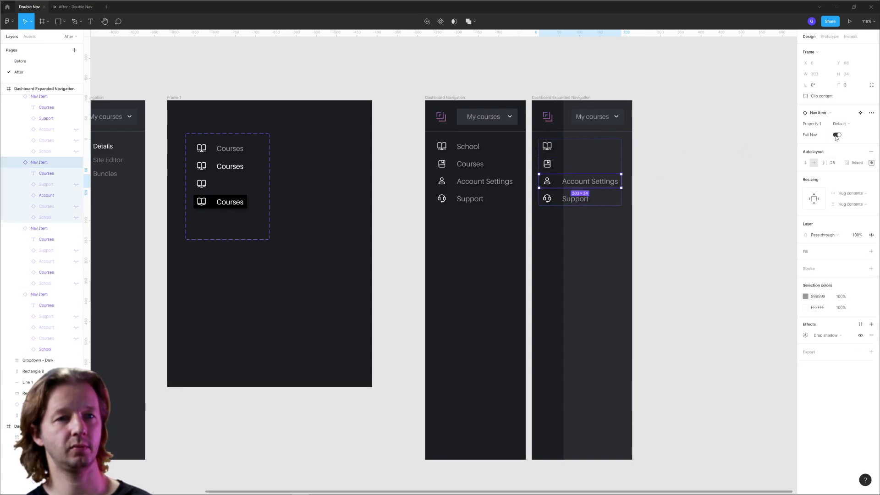
click(836, 135)
click(580, 199)
click(836, 134)
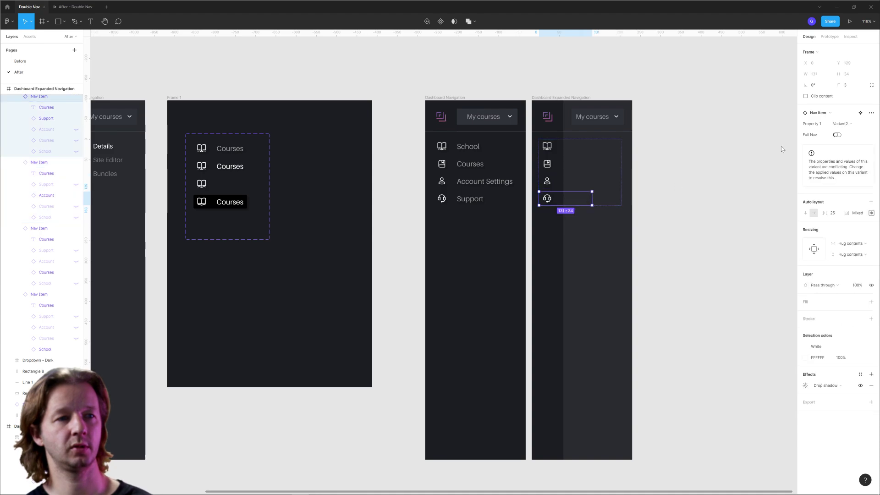
click(669, 185)
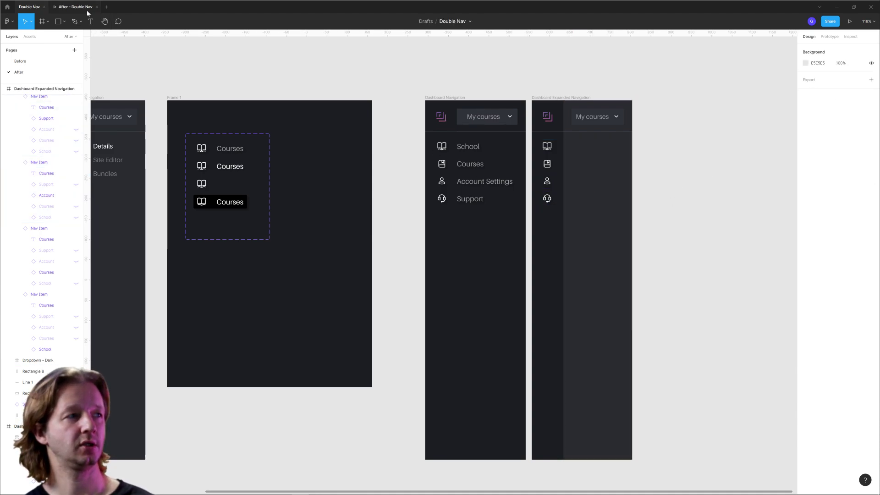
Link the School item in Dashboard Navigation to Dashboard Expanded Navigation with an On click, Navigate to interaction using Smart animate
click(467, 148)
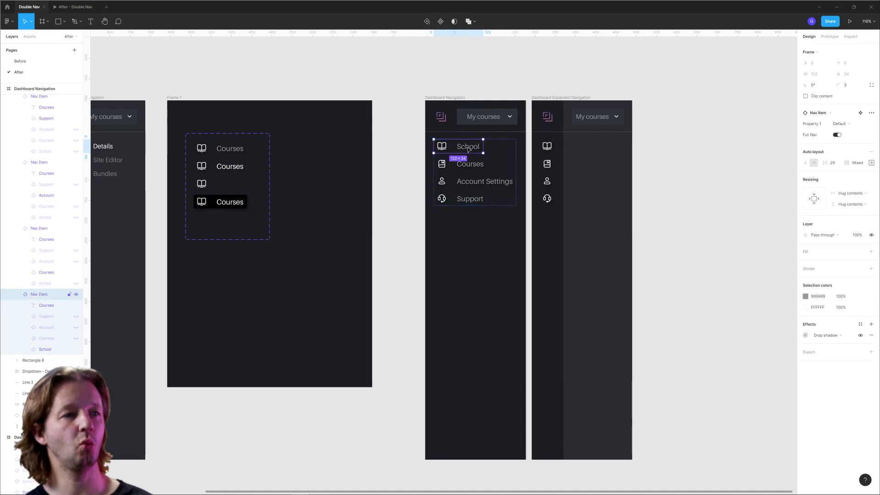
click(829, 36)
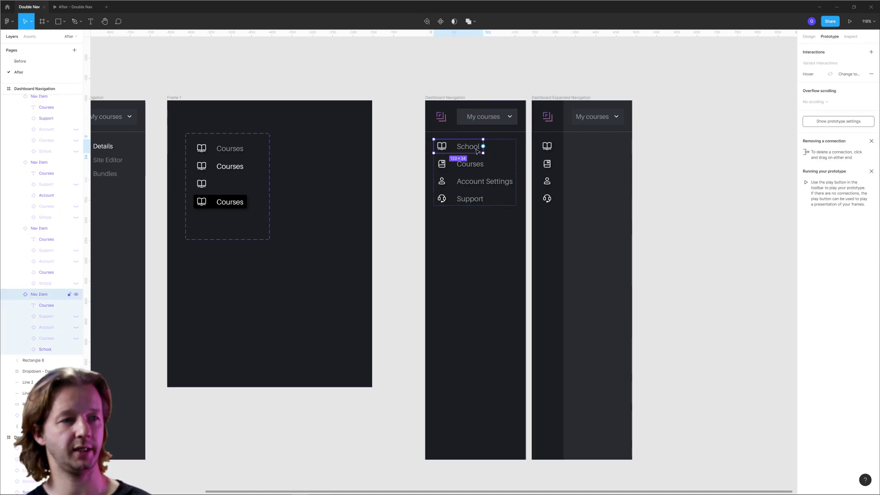
drag(484, 147, 532, 280)
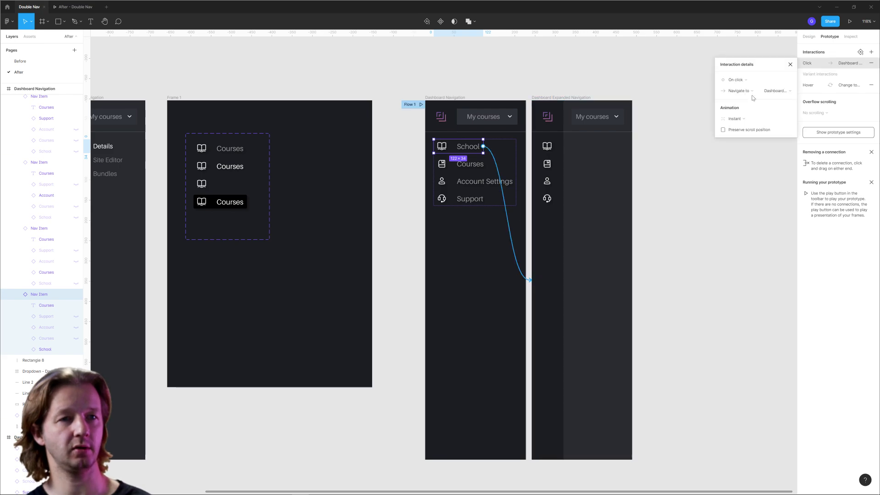
click(737, 118)
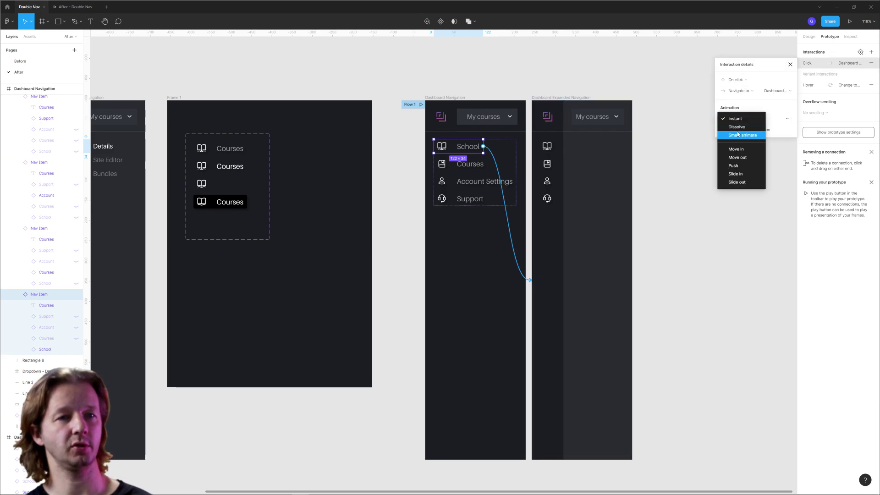
click(742, 135)
click(716, 200)
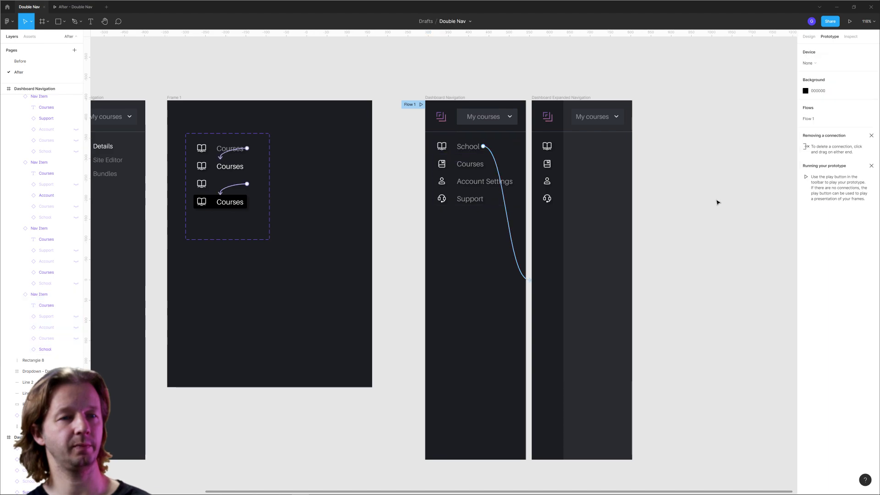
Test the School item's link to the expanded navigation in the prototype preview and return to the design file
click(69, 7)
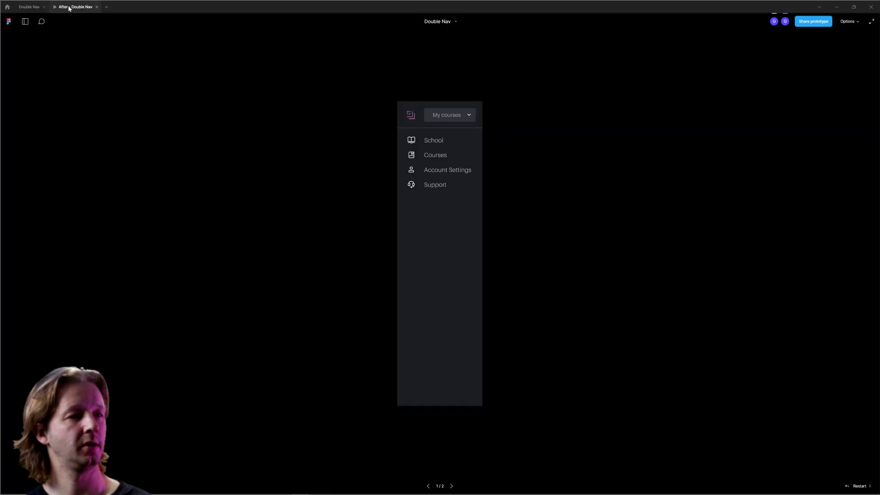
click(433, 141)
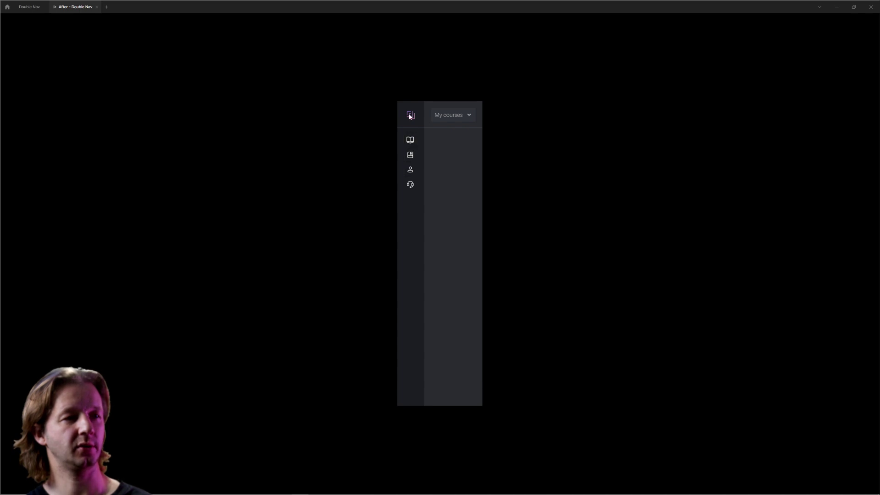
key(ctrl+shift+Tab)
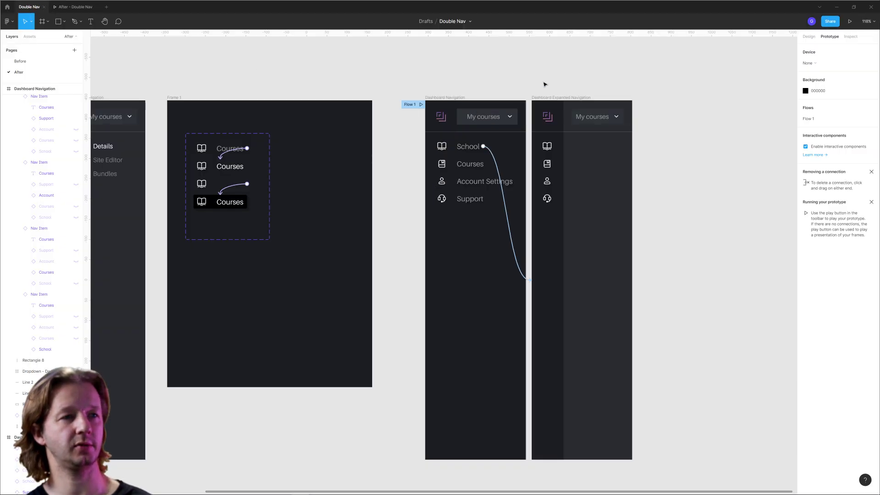
Link the logo symbol in Dashboard Expanded Navigation back to Dashboard Navigation on click with Smart animate, Ease out, 300ms
click(556, 97)
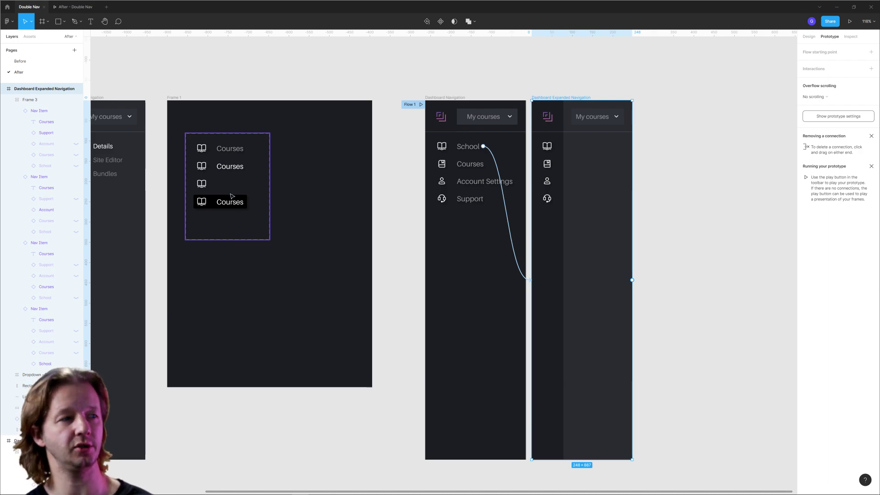
click(235, 159)
click(552, 116)
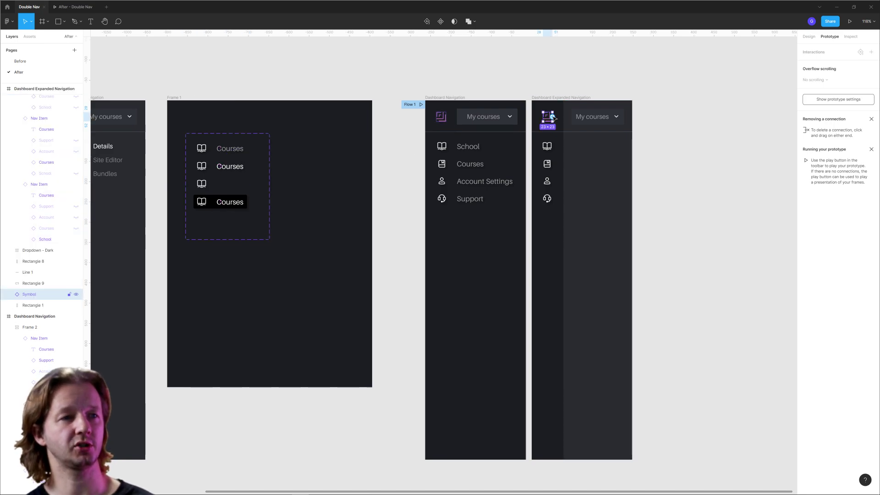
drag(554, 118, 479, 136)
drag(484, 276, 483, 277)
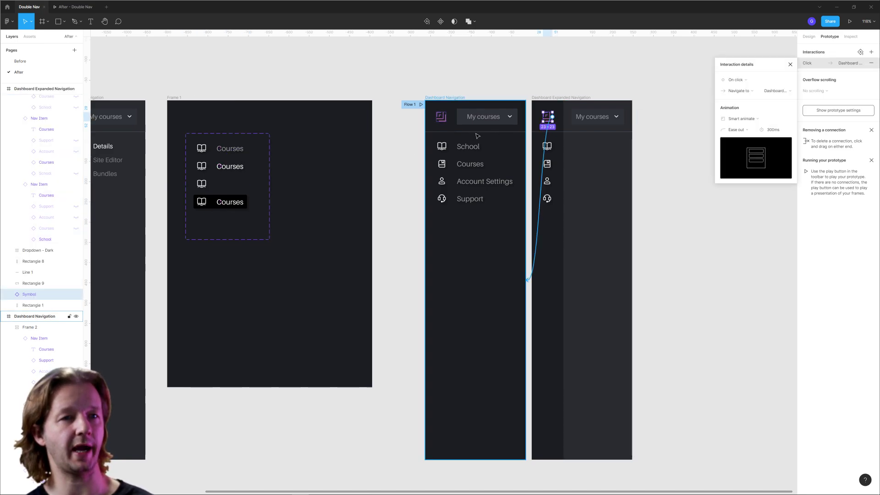
Test the logo's return link and the icon hover labels in the prototype preview, and go back to the design file
click(75, 7)
click(411, 114)
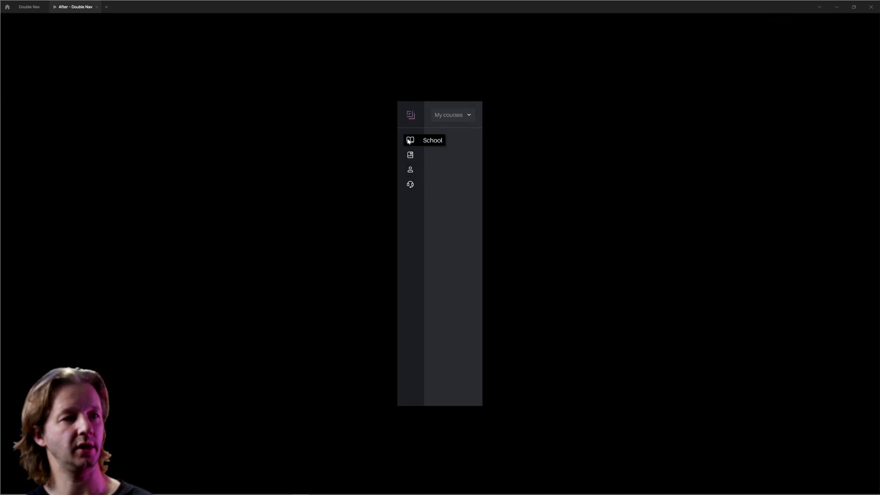
click(28, 7)
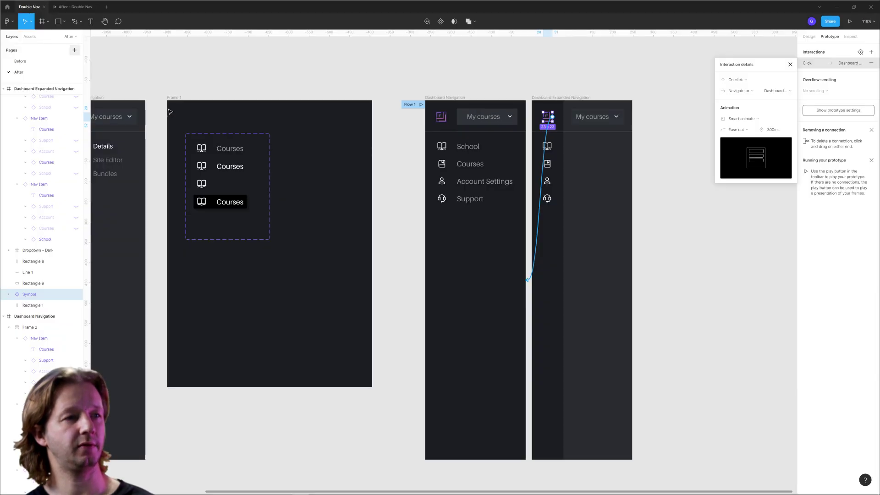
Duplicate the icon-only Full Nav=False variant within the Nav Item component set
click(333, 69)
scroll(259, 72, left, 5)
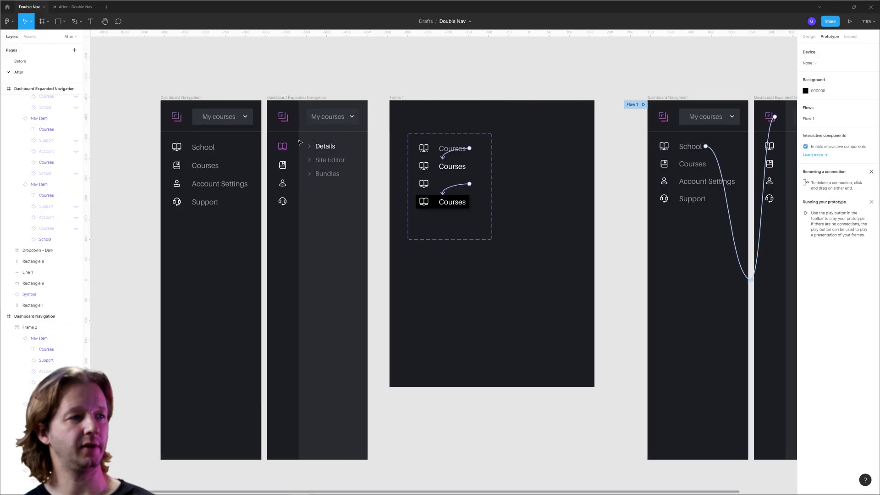
scroll(504, 64, right, 3)
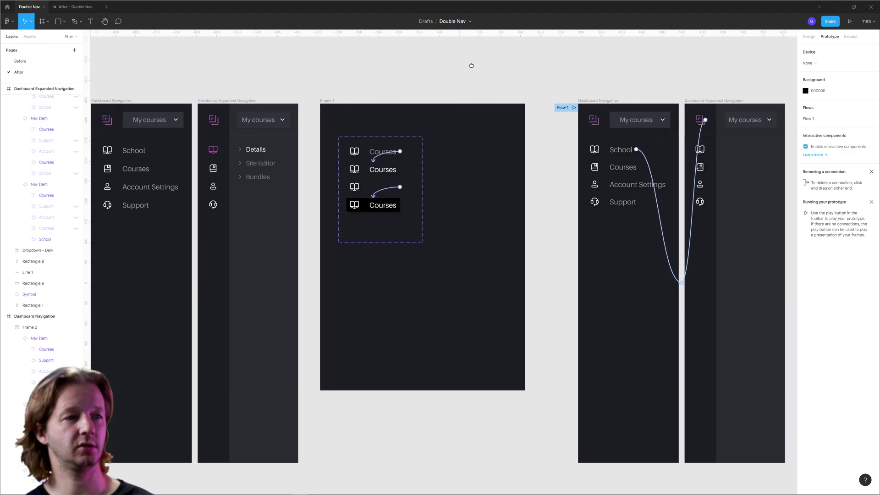
click(356, 188)
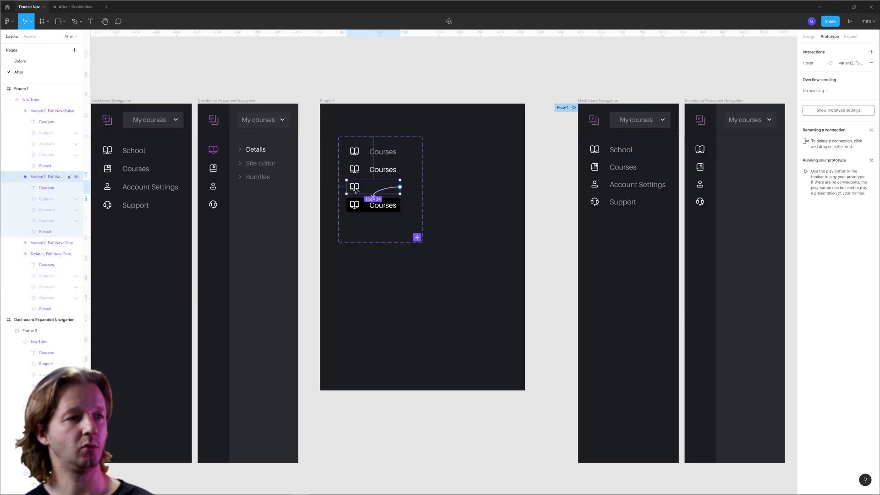
click(808, 37)
key(ctrl+d)
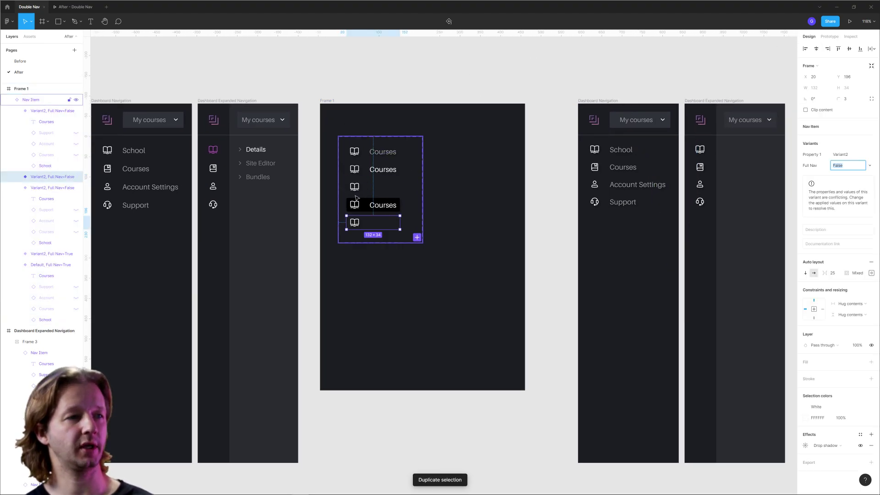
Recolor the book icon in the duplicated variant to the document's purple 7B61FF
double_click(354, 223)
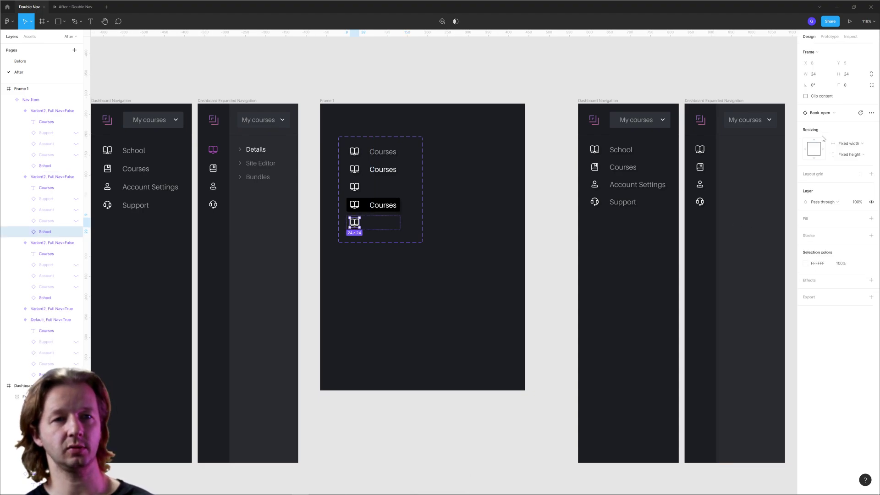
click(807, 264)
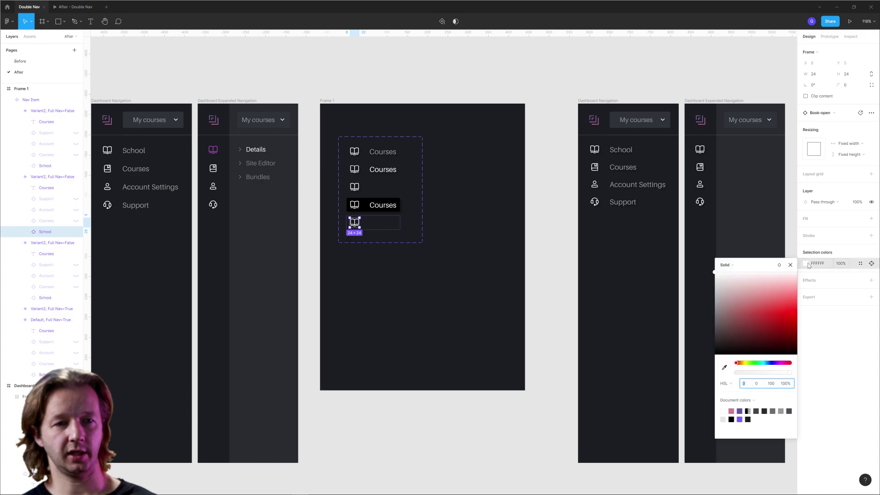
click(739, 417)
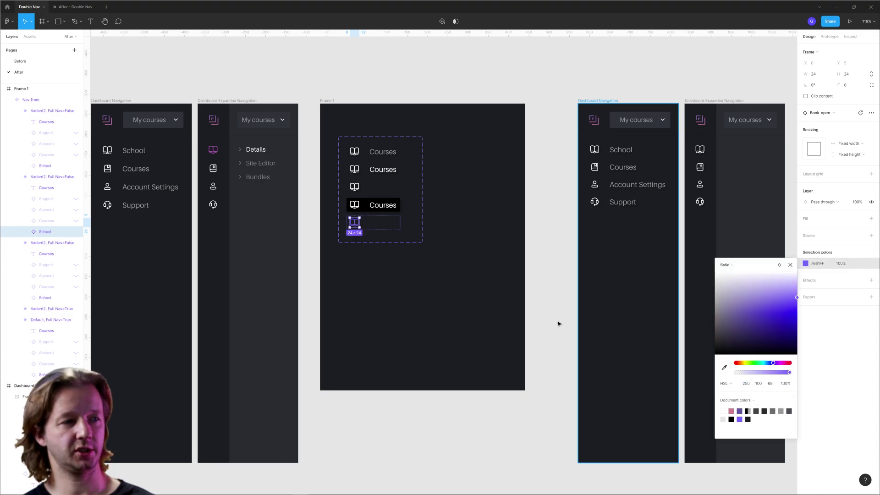
click(391, 268)
Add a new variant property named Icon Active to the Nav Item component set
click(357, 225)
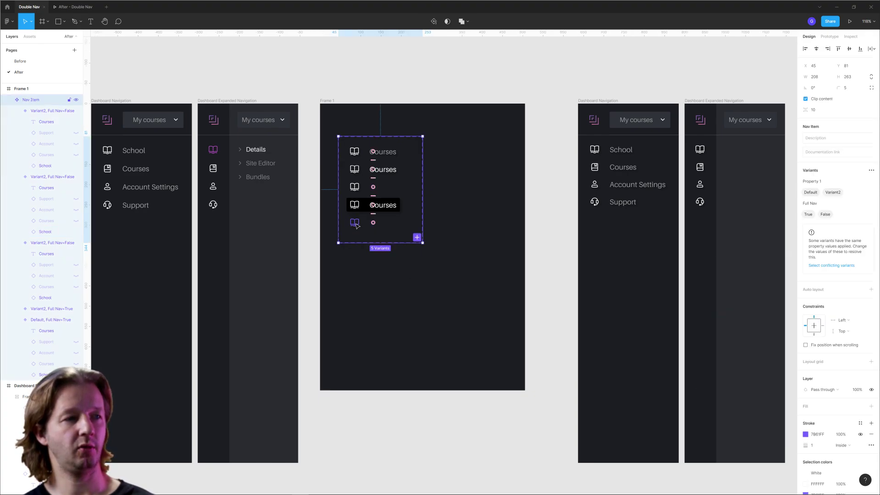
click(871, 170)
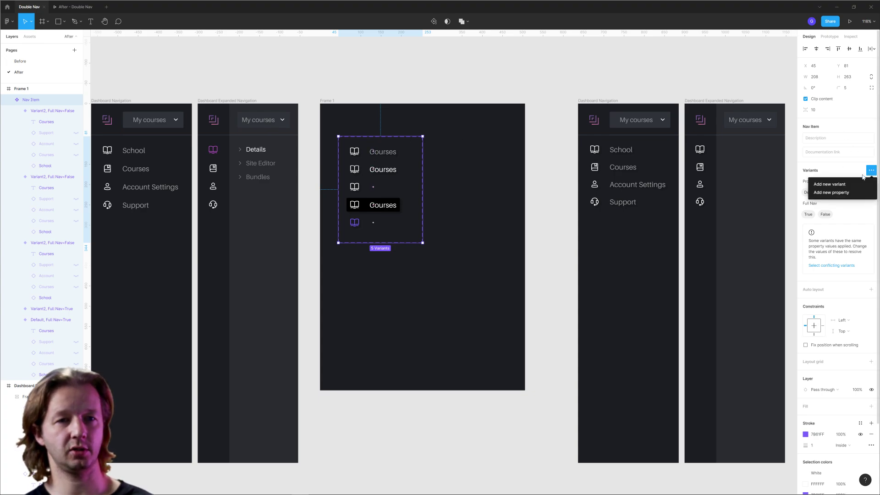
click(837, 193)
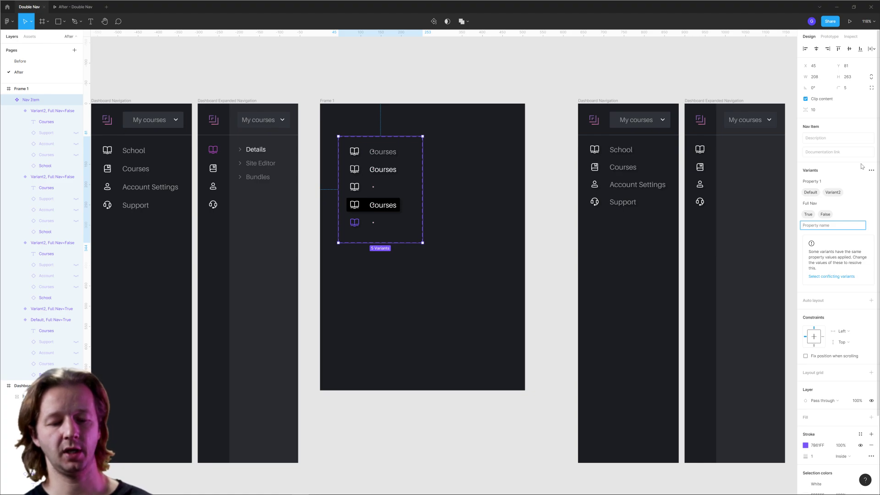
text(C)
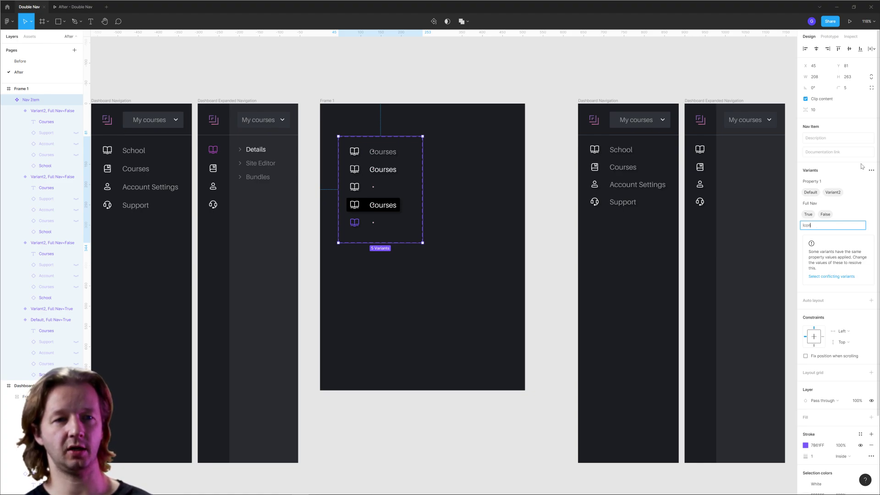
key(Return)
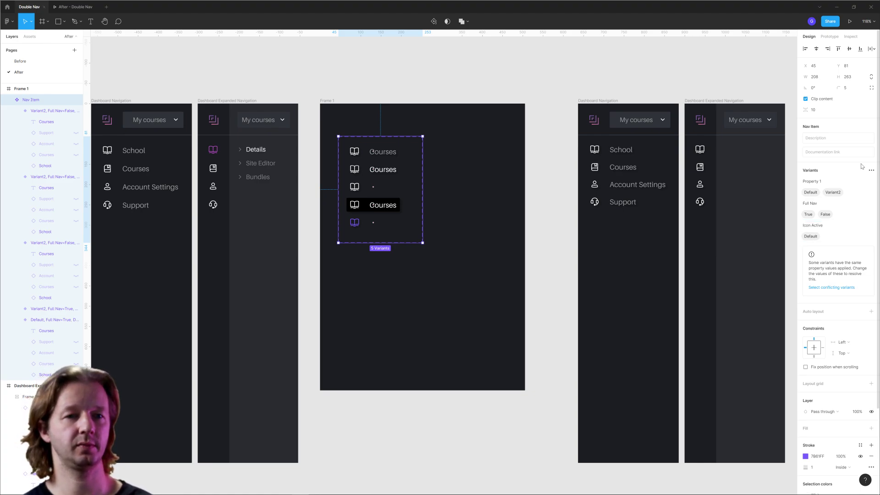
Set the Icon Active property to False on the Nav Item variants that have white book icons
click(398, 156)
click(843, 178)
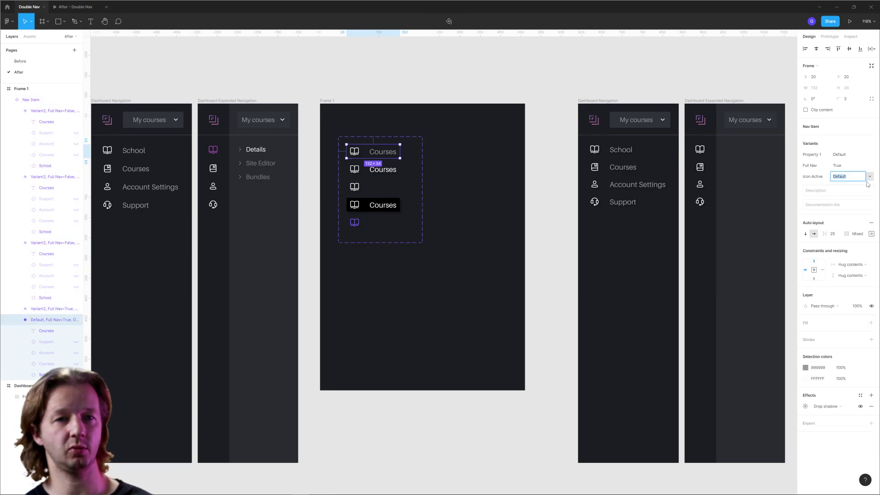
click(826, 177)
click(837, 176)
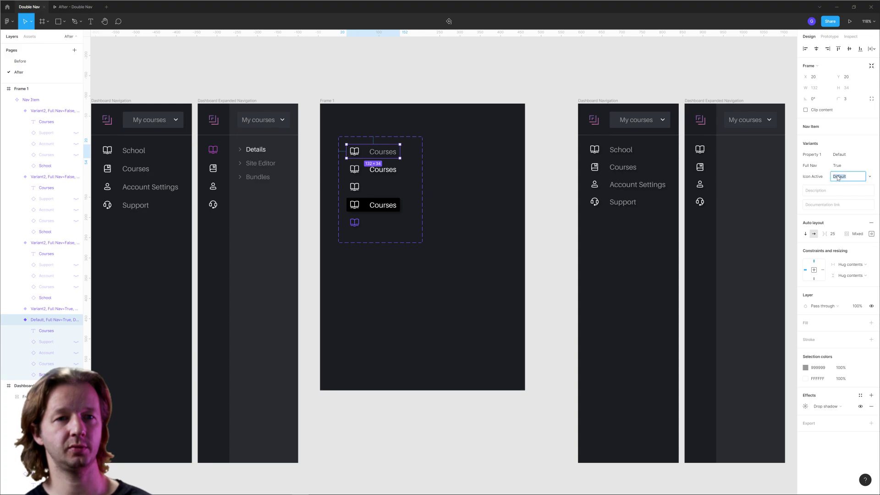
click(820, 177)
click(841, 178)
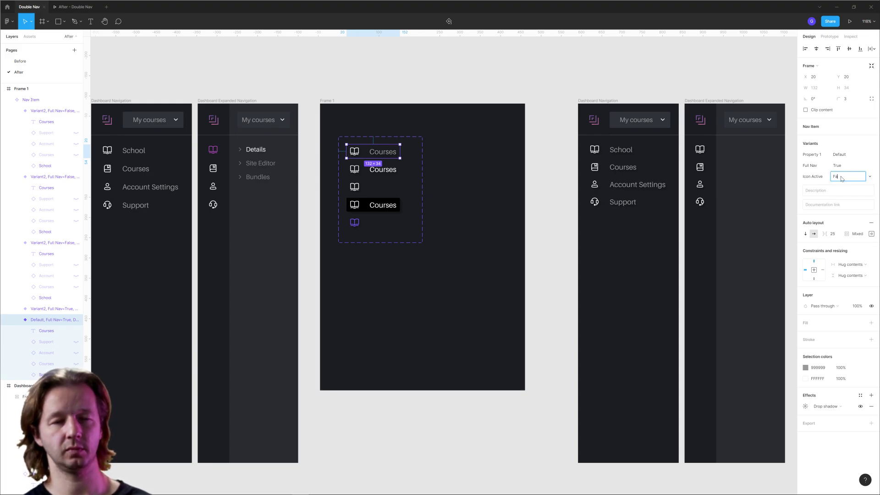
click(376, 169)
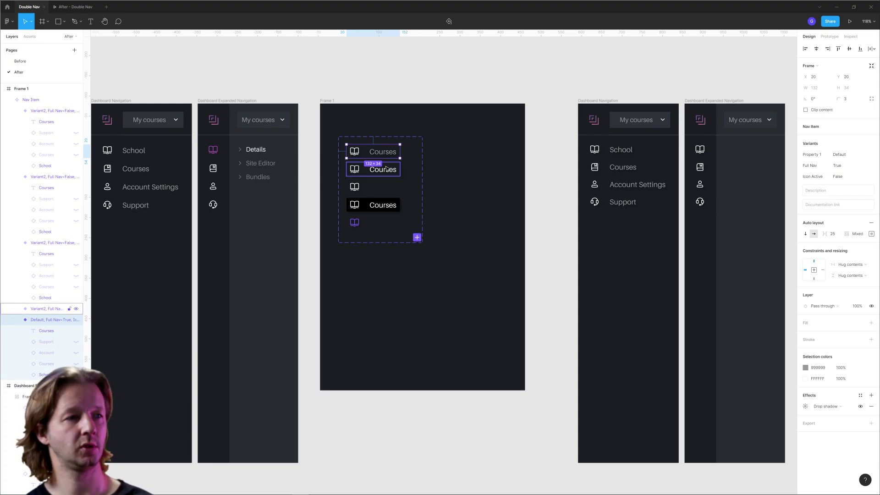
click(390, 187)
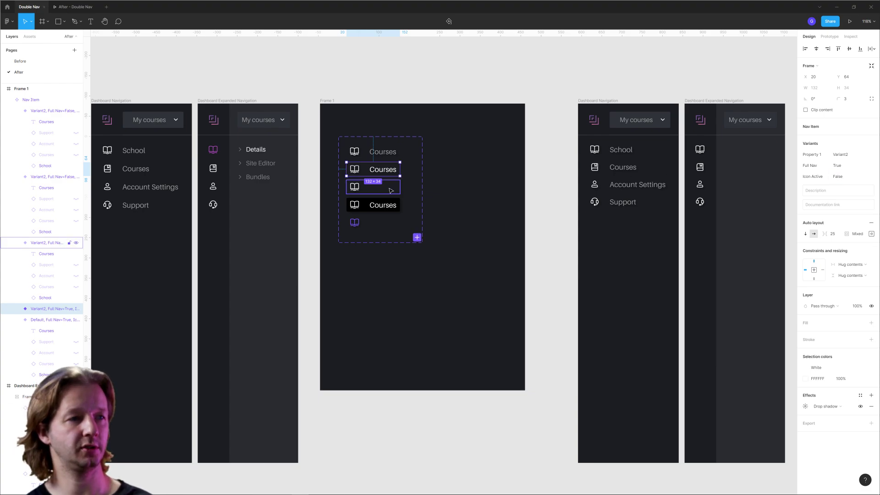
click(384, 205)
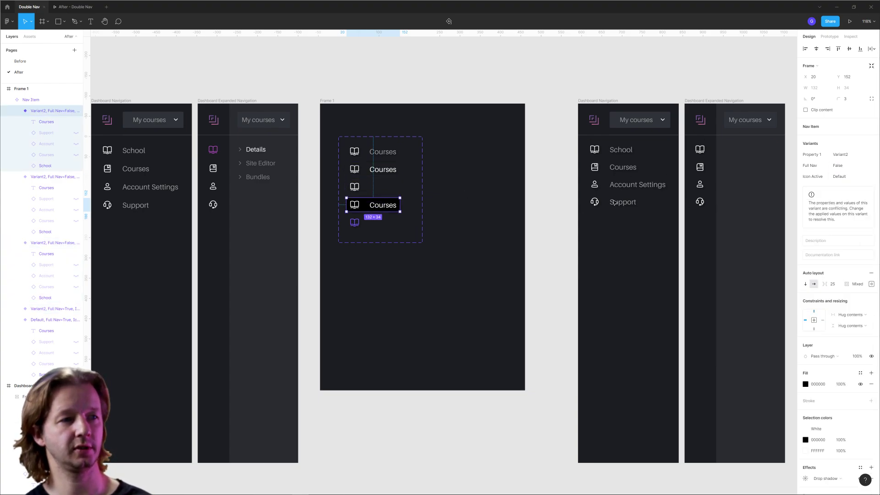
Set the Icon Active property to True on the icon-only variant with the purple book icon
click(394, 223)
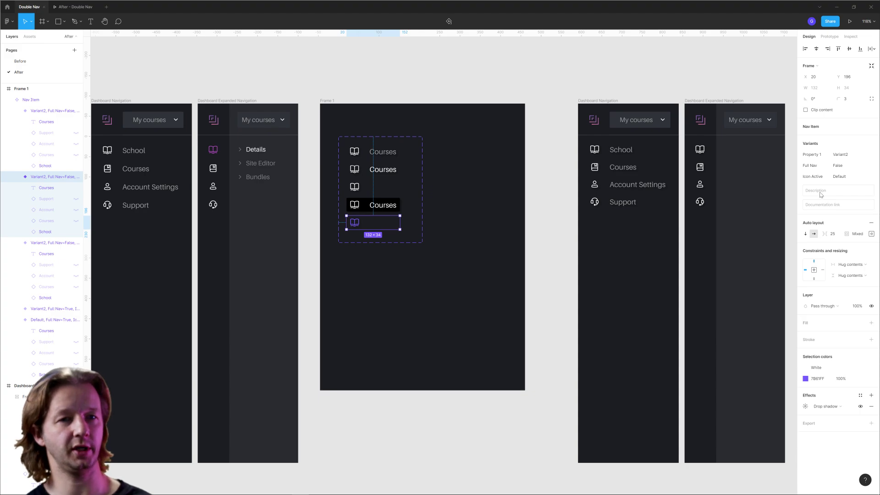
click(851, 181)
text(True)
key(Return)
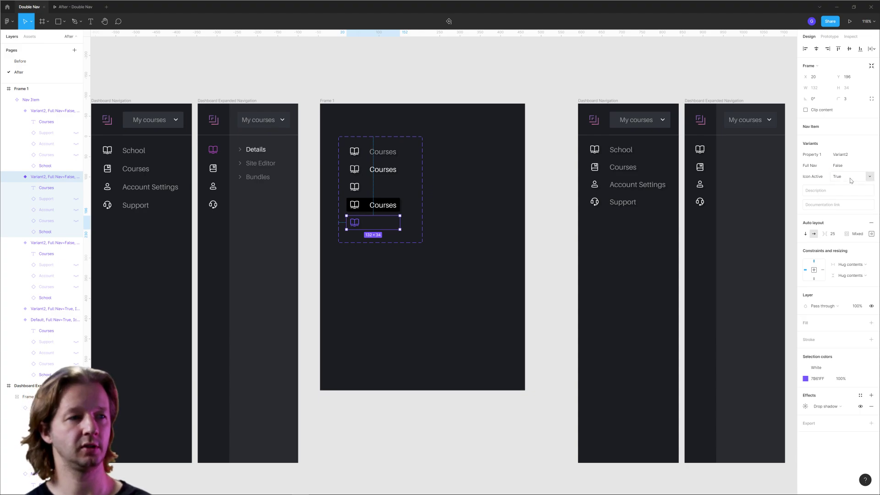
click(366, 260)
Extend the Nav Item component set downward and duplicate the black hover variant below the purple icon-only one
click(389, 242)
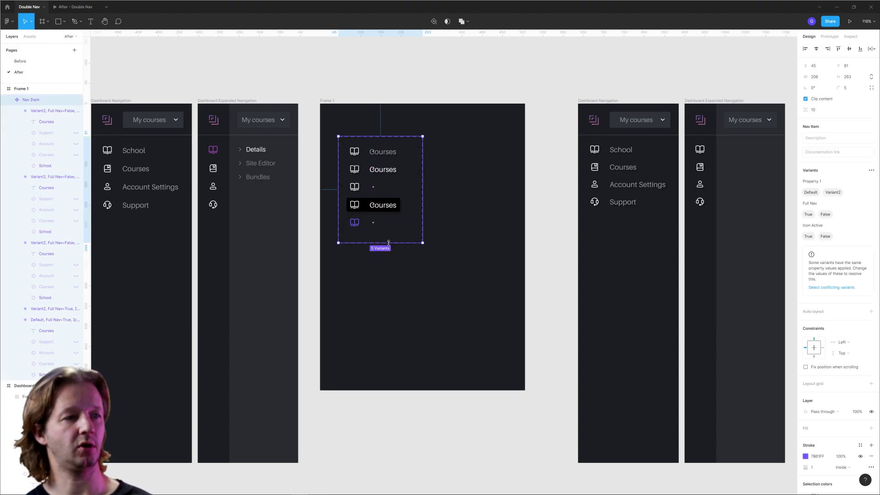
drag(388, 243, 388, 269)
click(393, 292)
click(372, 224)
click(372, 224)
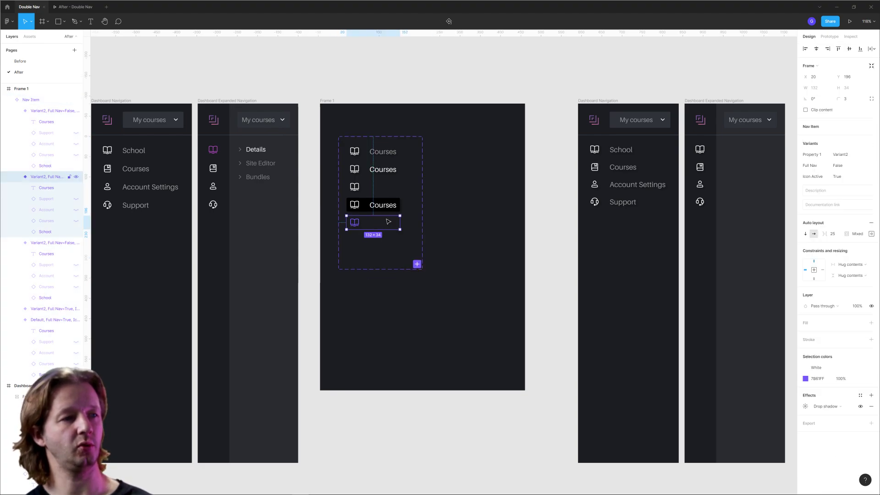
click(389, 208)
key(ctrl+d)
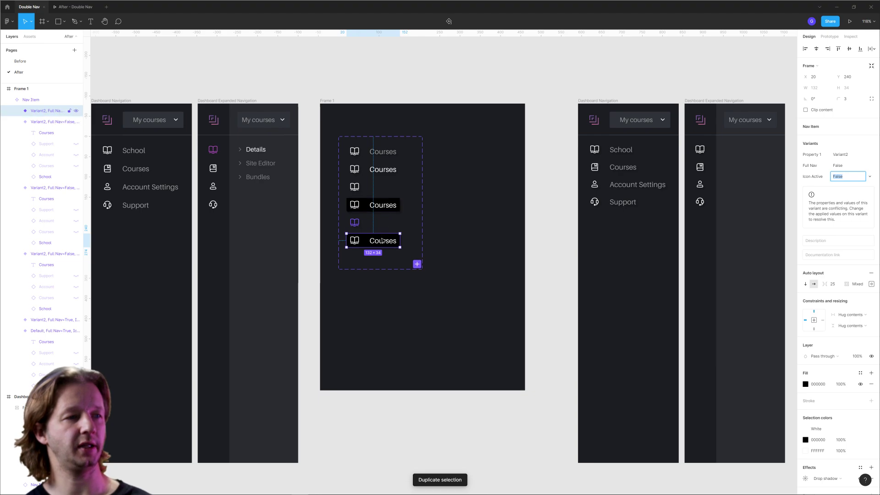
Recolor the book icon in the duplicated black hover variant to the document's purple 7B61FF
double_click(357, 243)
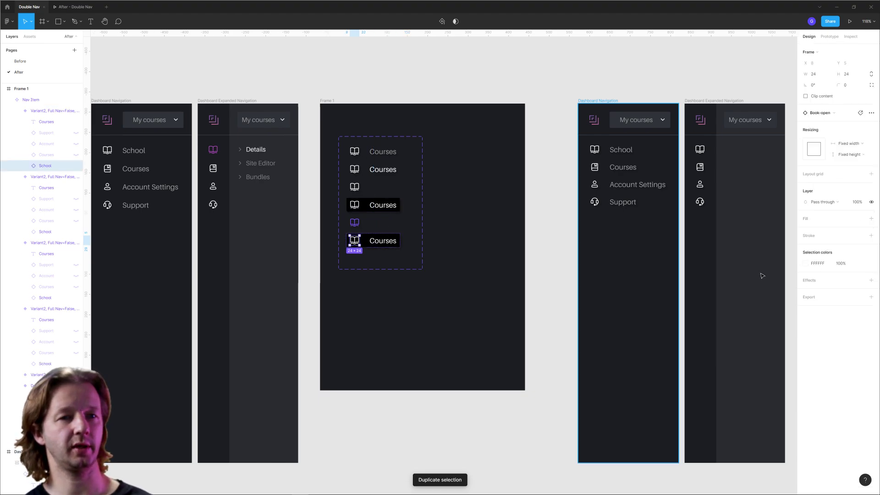
click(805, 264)
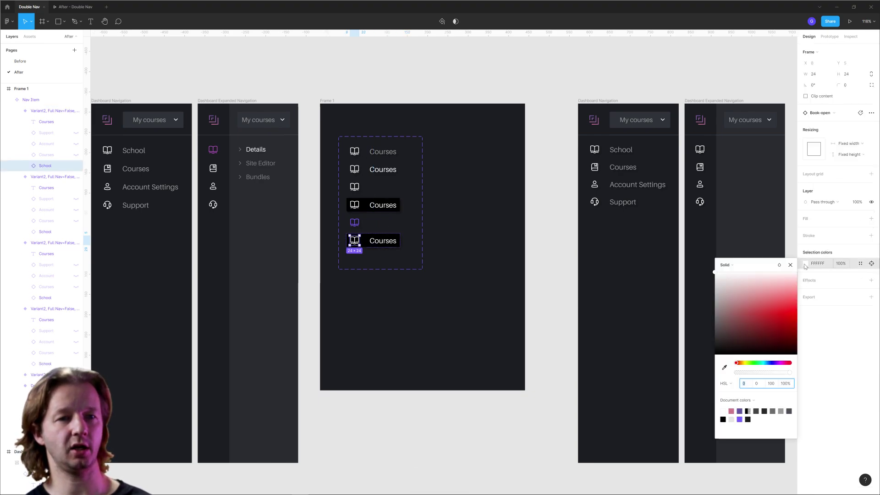
click(740, 411)
click(427, 316)
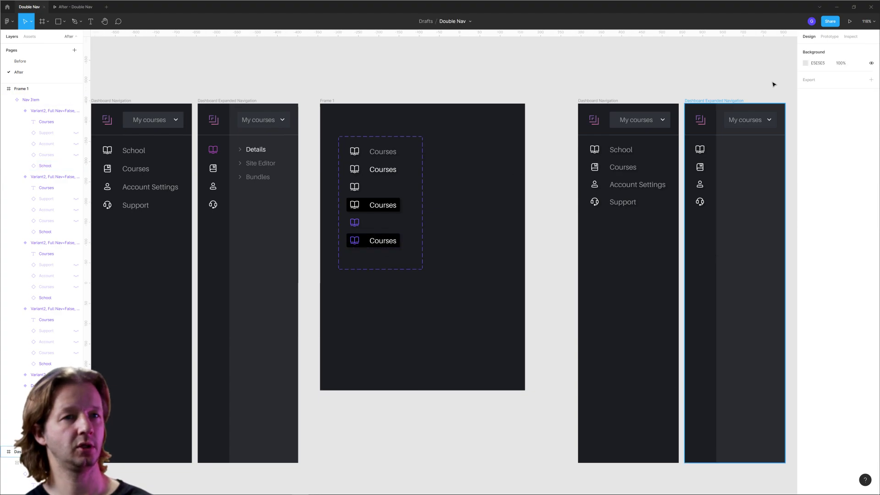
Set the Icon Active property to True on the black hover variant with the purple icon
key(shift+e)
click(360, 231)
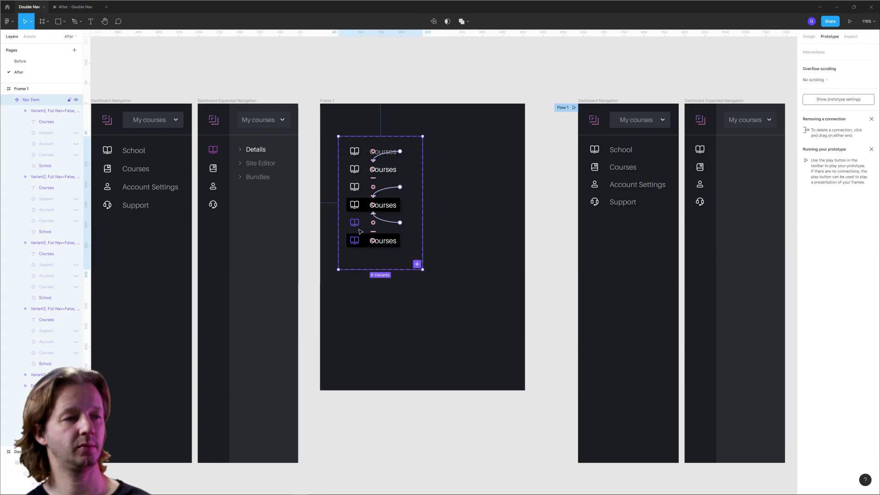
click(365, 240)
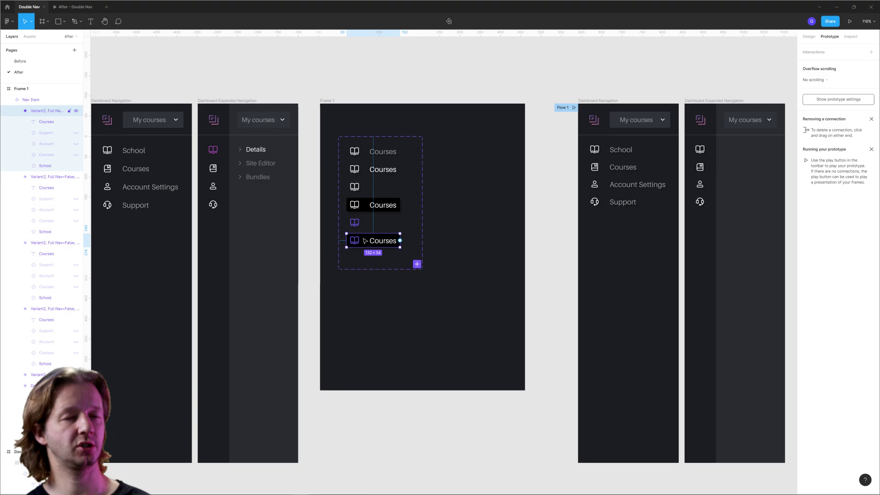
click(807, 37)
click(838, 178)
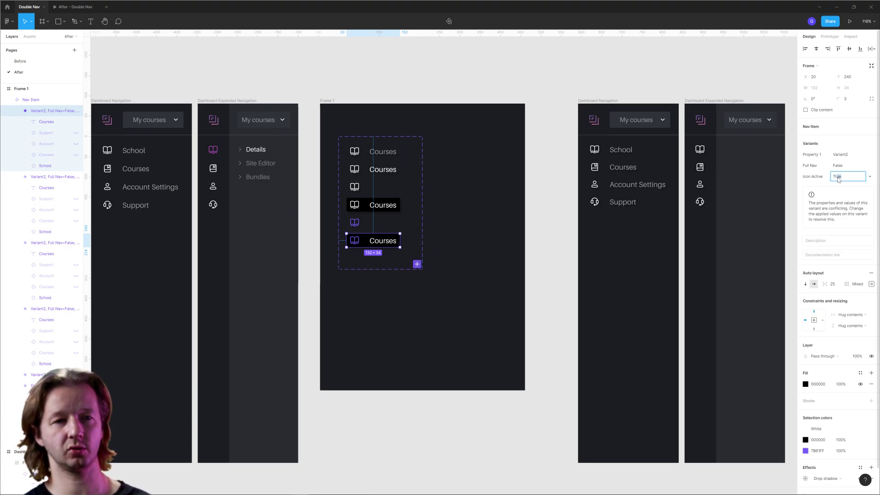
Redirect the purple icon-only variant's While hovering interaction to the black variant with the purple icon
click(364, 223)
key(shift+e)
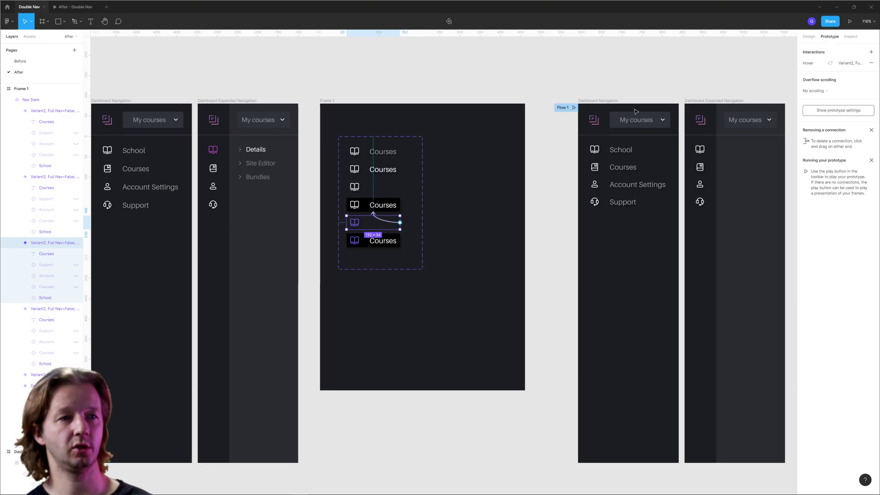
click(400, 223)
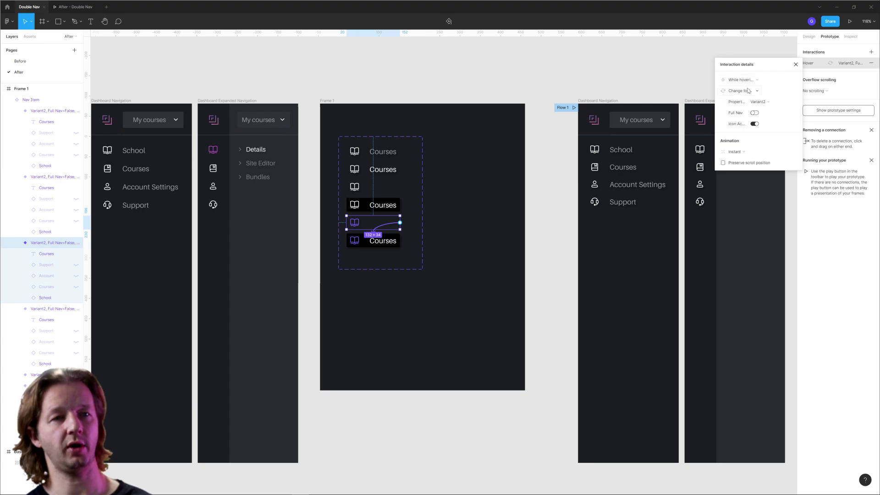
click(398, 81)
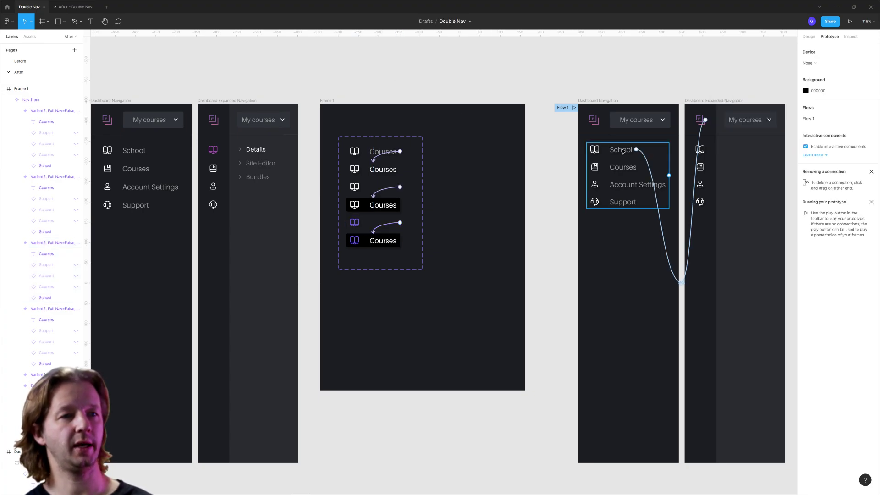
Turn on Icon Active for the School nav item in the After version's Dashboard Expanded Navigation frame
scroll(627, 174, right, 5)
double_click(471, 154)
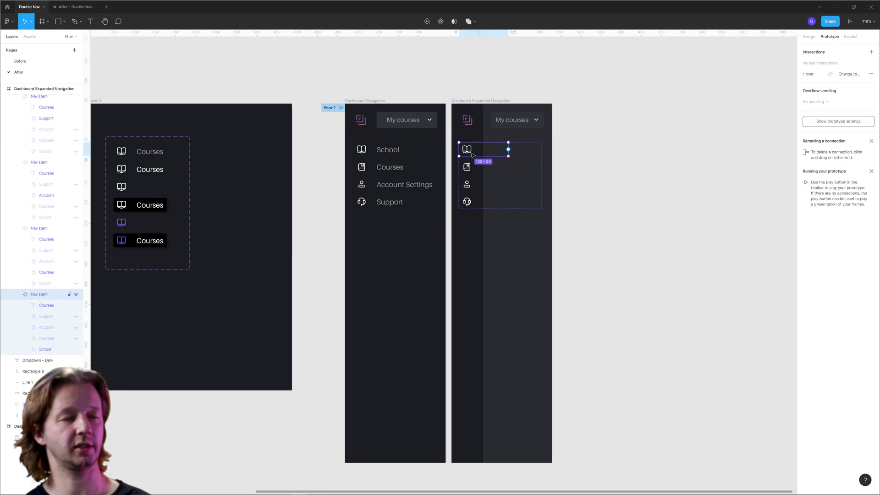
click(809, 36)
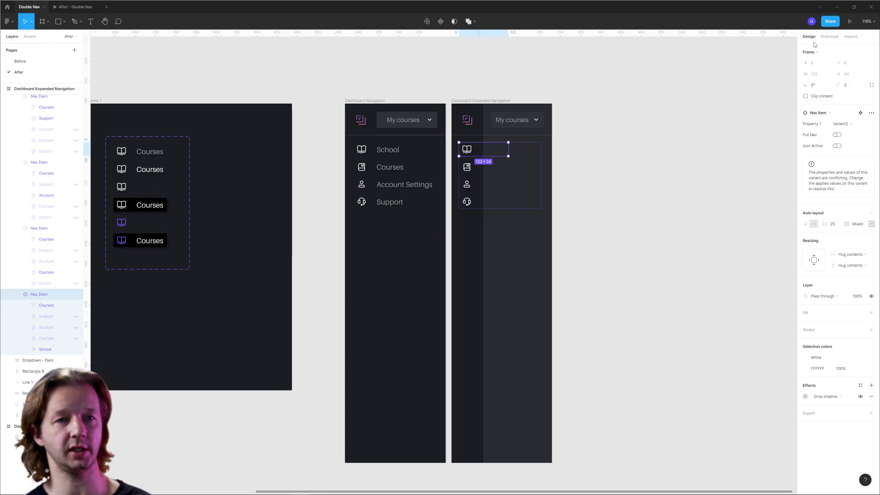
click(838, 145)
click(646, 151)
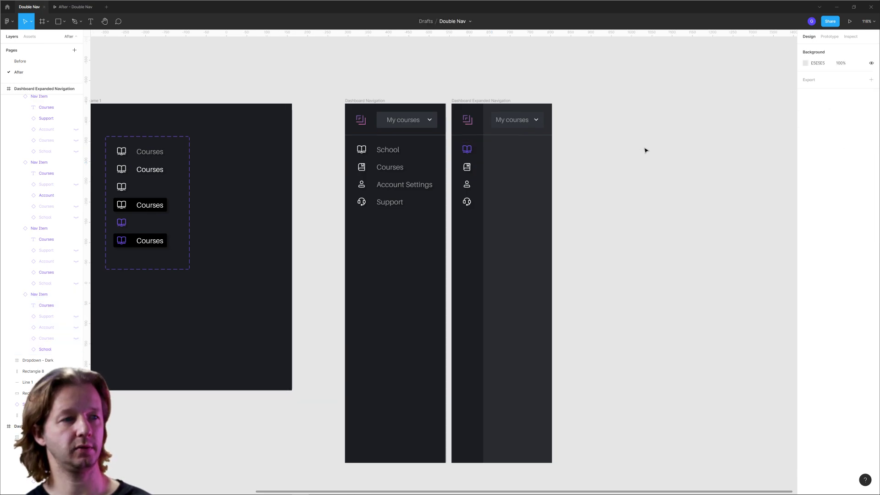
Test the logo link, the School link and the active icon's hover label in the prototype preview, and return to the design file
click(76, 11)
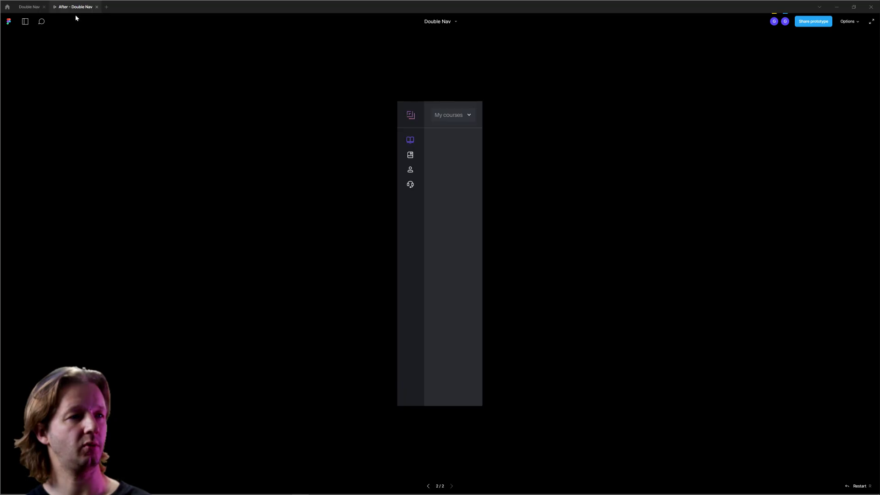
click(410, 115)
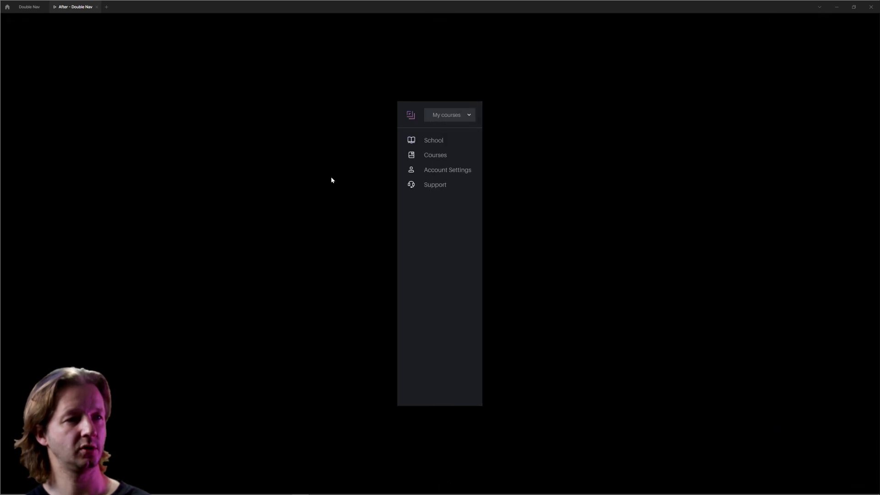
click(426, 145)
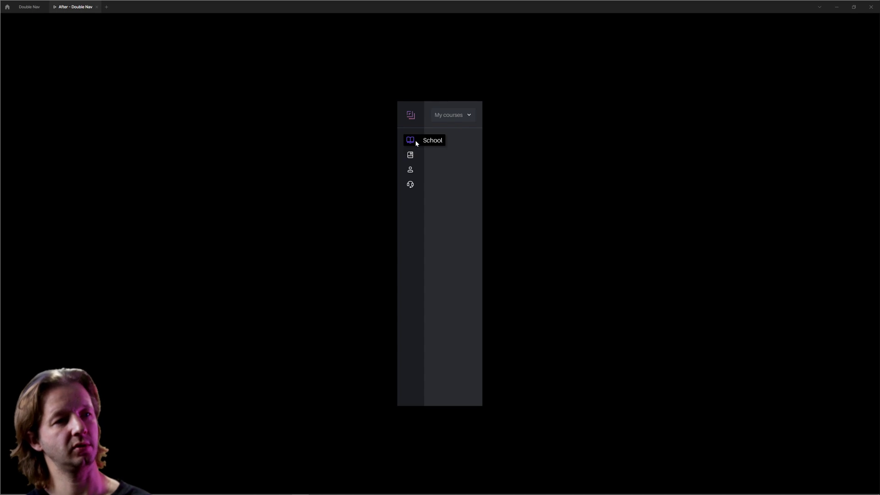
click(39, 12)
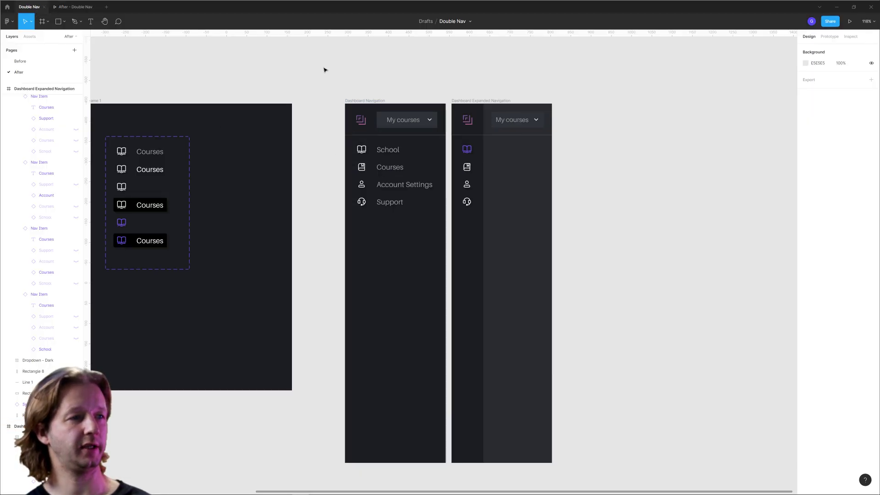
Place the Details label and its caret from the original expanded navigation in Frame 1, beside the Nav Item component set
scroll(236, 92, down, 5)
scroll(361, 194, left, 10)
scroll(410, 139, up, 3)
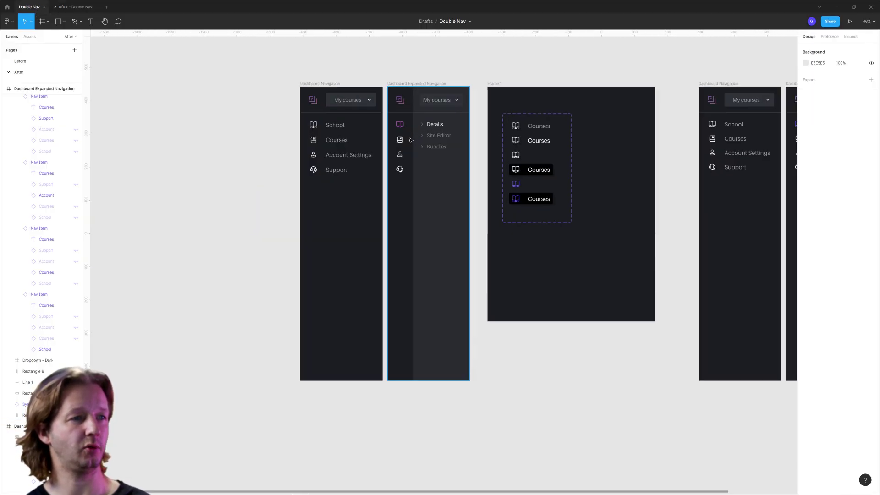
scroll(411, 139, up, 2)
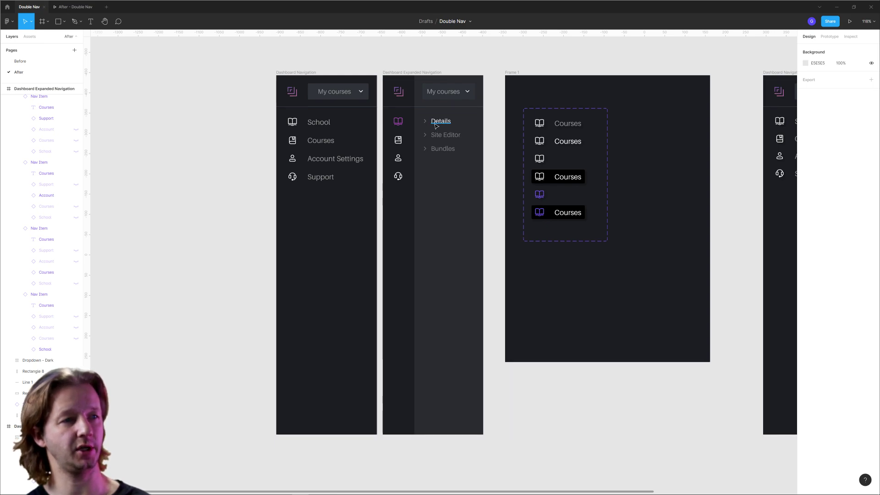
click(437, 122)
shift+click(425, 122)
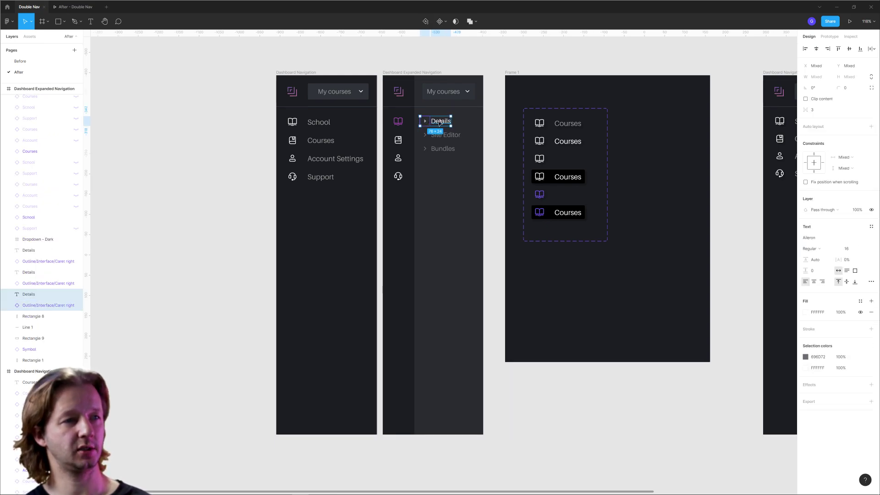
drag(438, 122, 434, 175)
scroll(405, 143, up, 5)
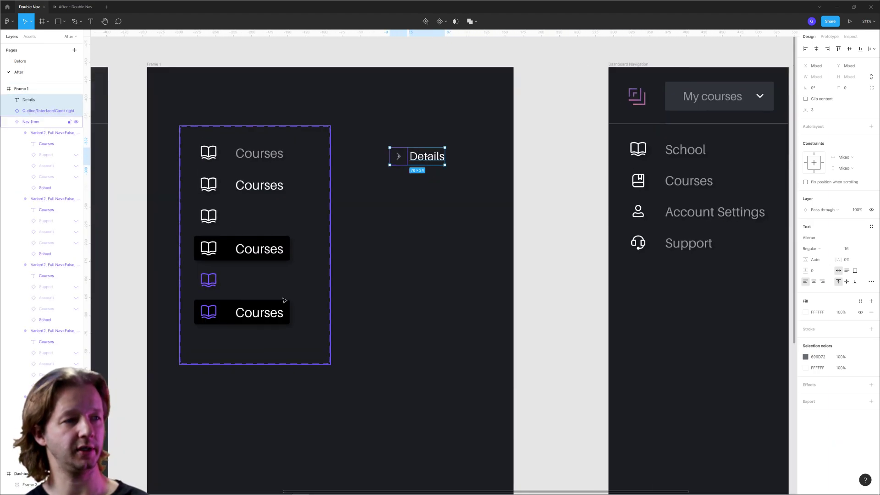
Wrap the caret and Details label in a horizontal auto layout and center its contents vertically
click(871, 129)
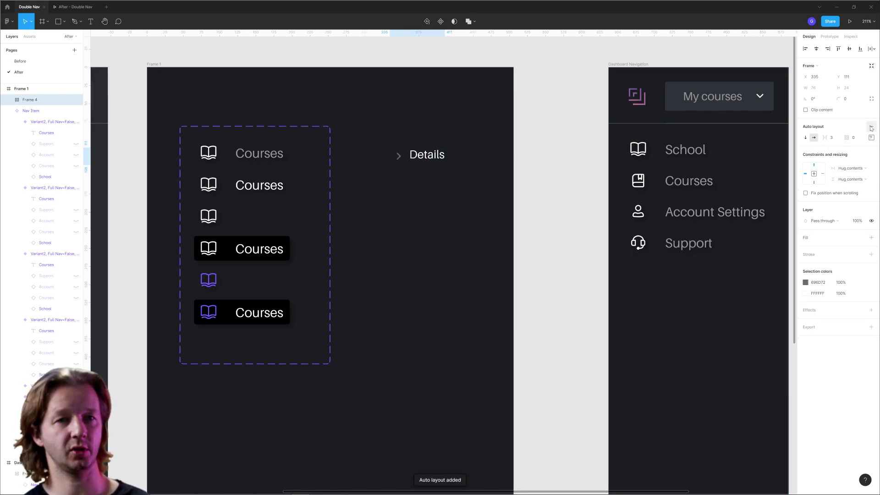
click(871, 137)
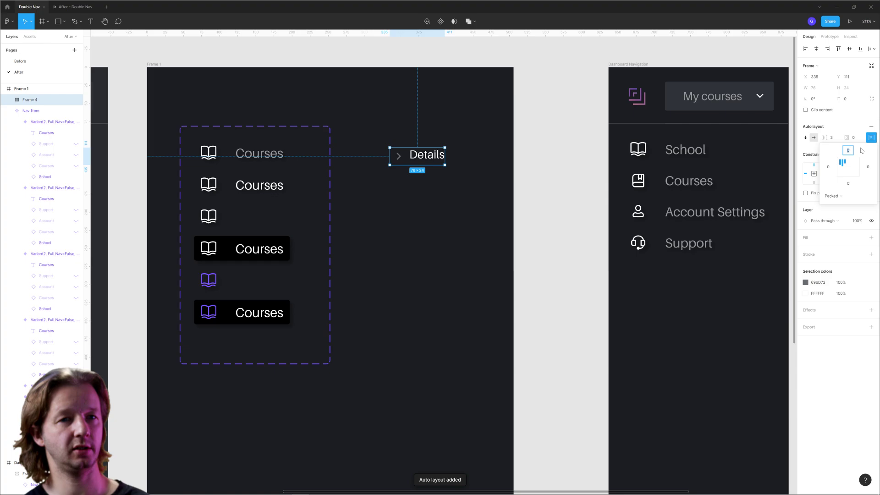
click(845, 166)
Convert the Details auto layout frame into a component and add a variant to it
click(428, 180)
click(426, 156)
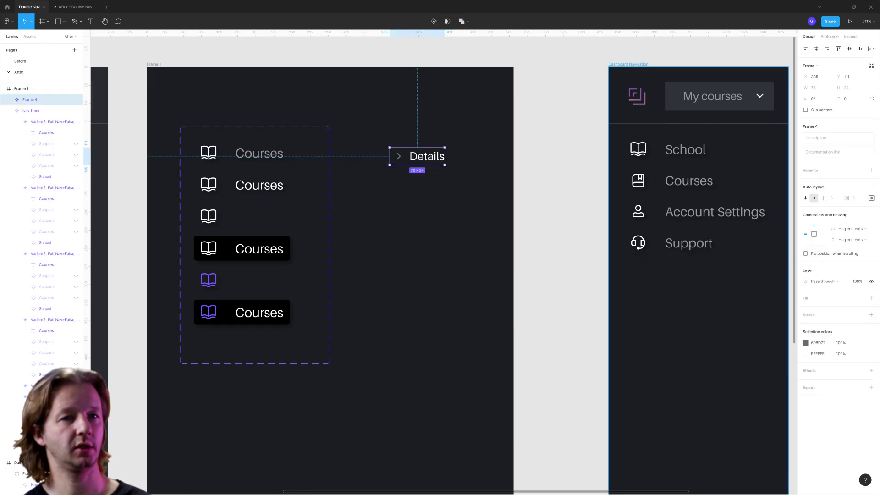
click(871, 170)
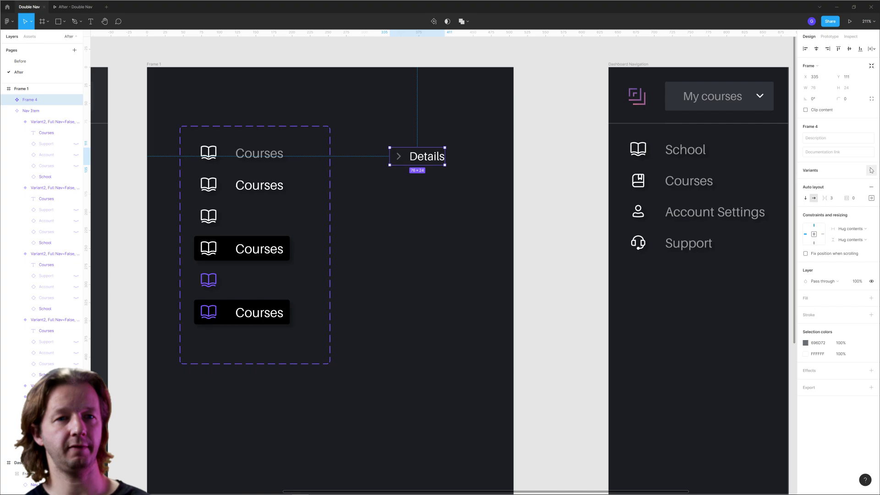
Set the Details text in the Default variant to the Site Editor label's grey fill, 808080
click(429, 159)
drag(327, 236, 574, 206)
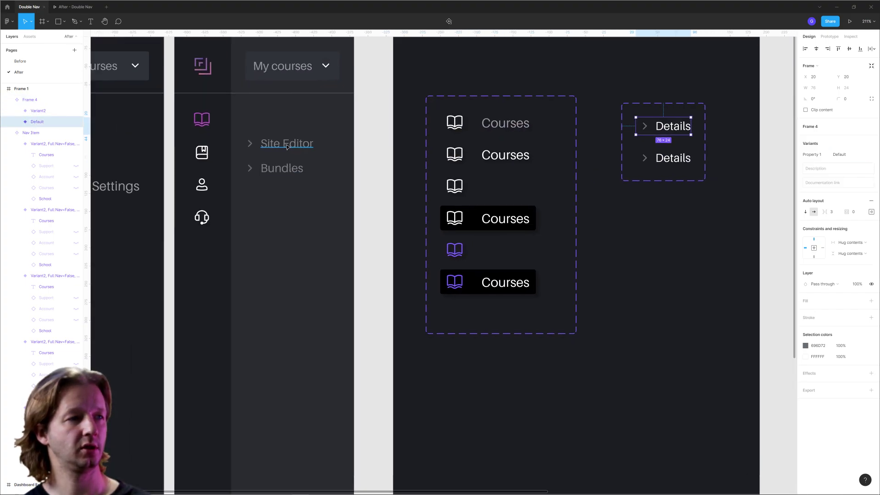
double_click(286, 143)
key(Escape)
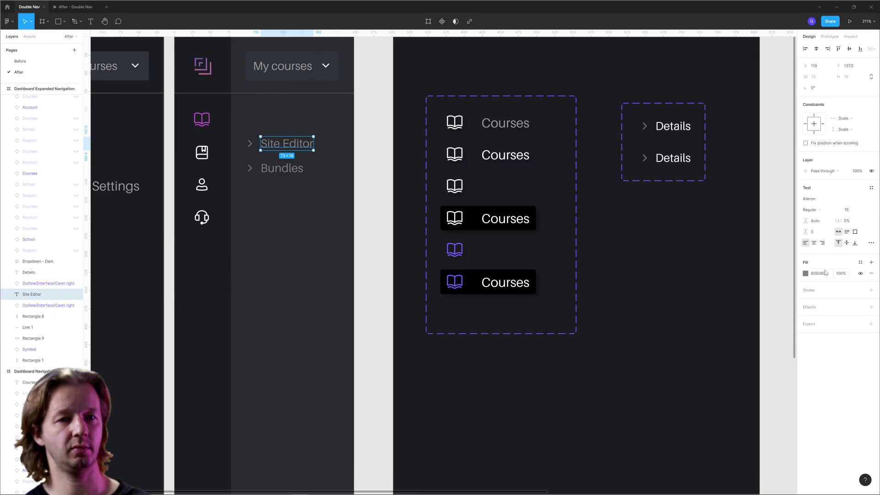
drag(664, 212, 493, 246)
click(504, 168)
click(504, 168)
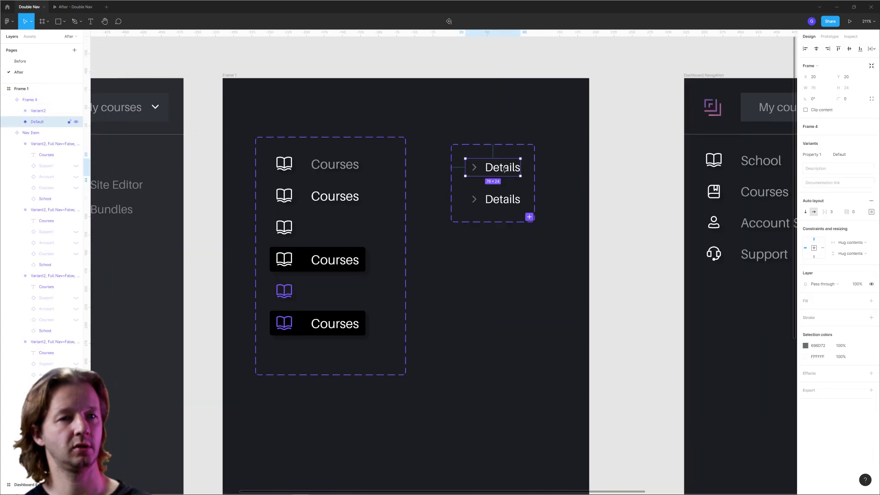
click(504, 169)
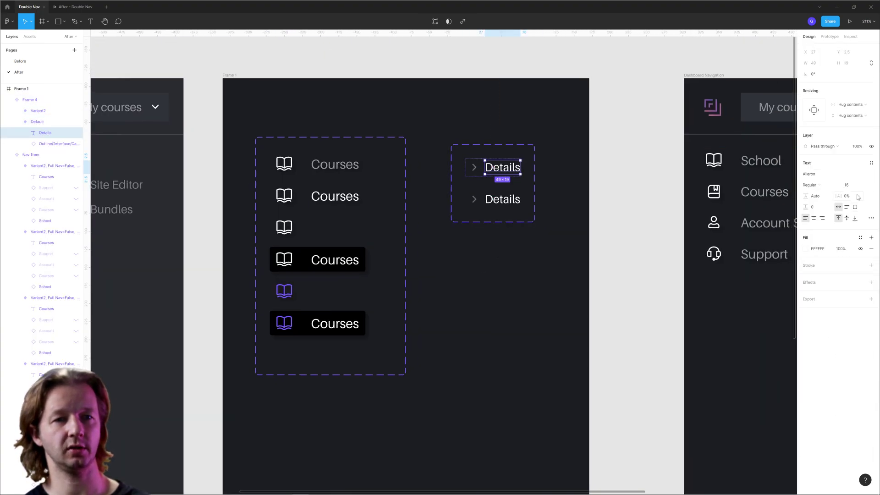
click(818, 248)
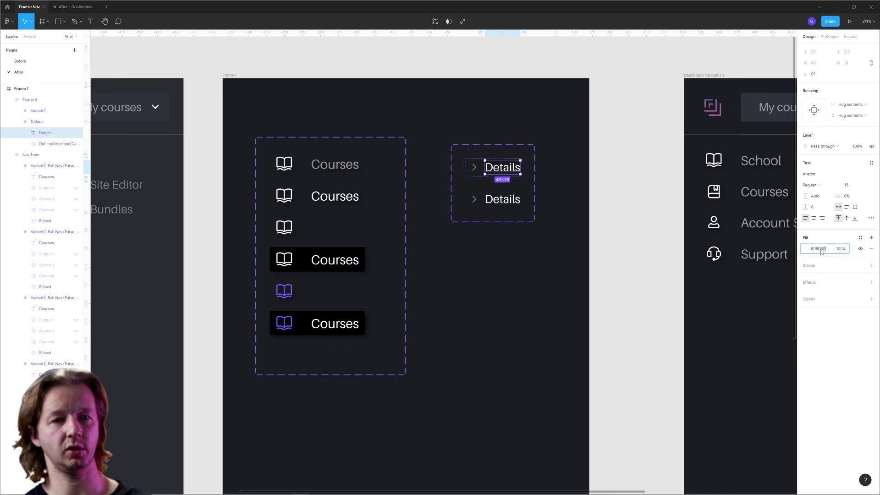
text(808080)
key(Return)
click(538, 274)
Add a while-hovering prototype interaction from the Default Details variant that changes it to Variant2
click(526, 216)
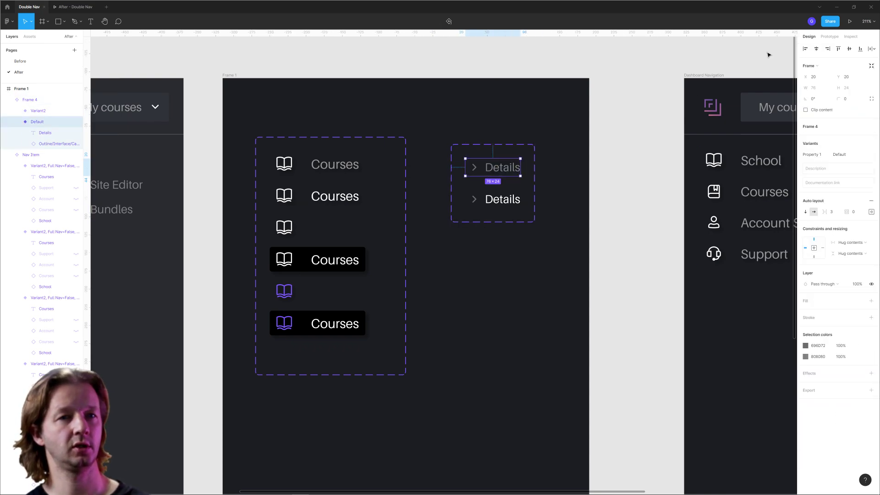
click(829, 36)
drag(521, 167, 495, 199)
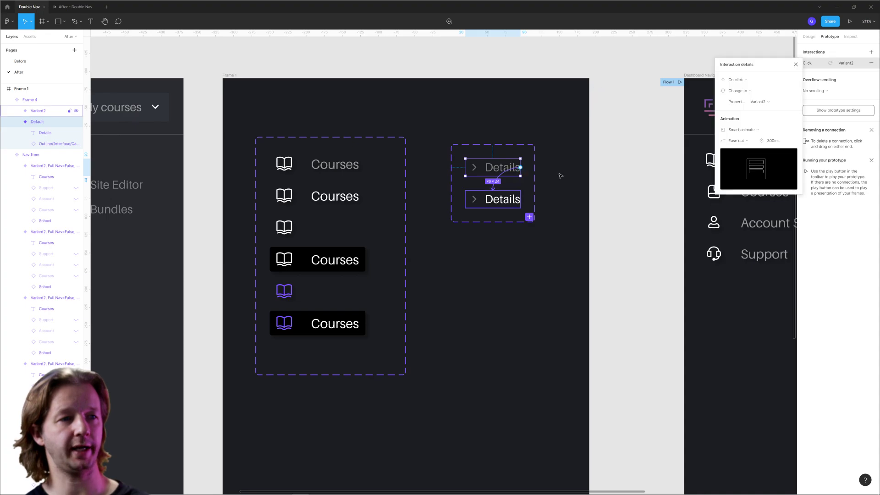
click(736, 79)
click(745, 98)
click(617, 153)
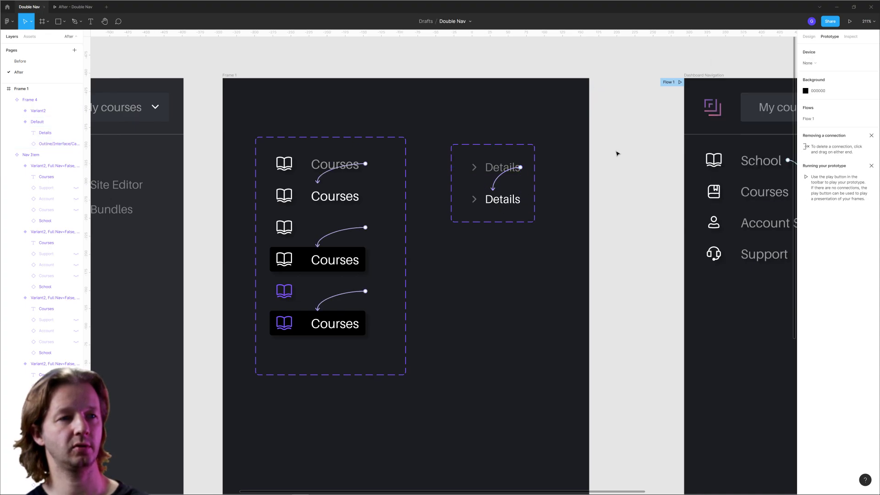
Place an instance of the Details component in the After page's Dashboard Expanded Navigation frame, below the icons
drag(605, 245, 401, 167)
scroll(515, 238, down, 3)
scroll(517, 238, right, 3)
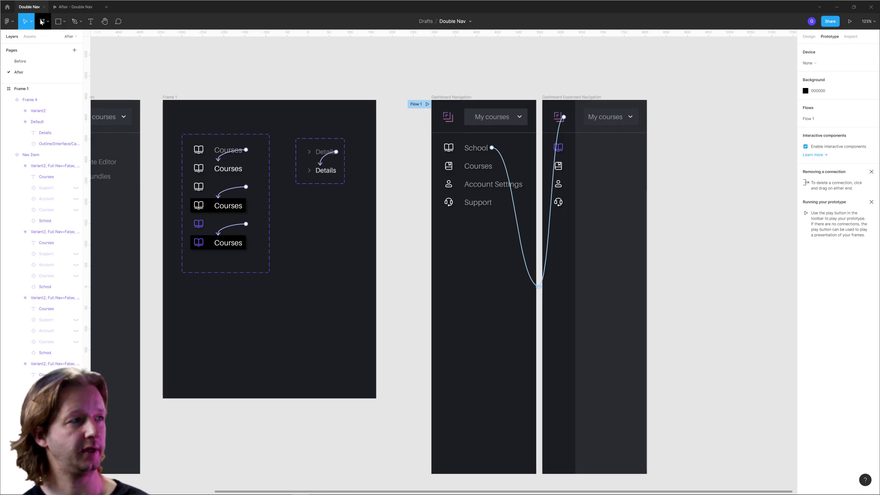
click(30, 37)
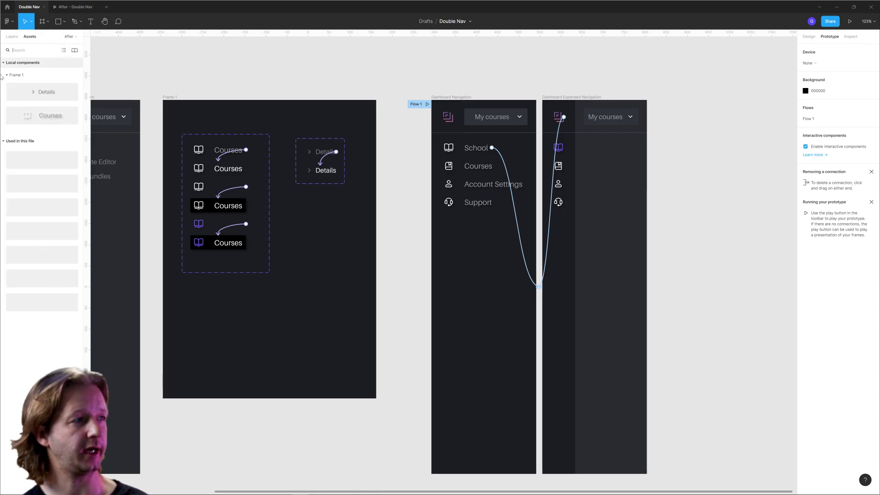
drag(39, 108, 603, 154)
key(ctrl+z)
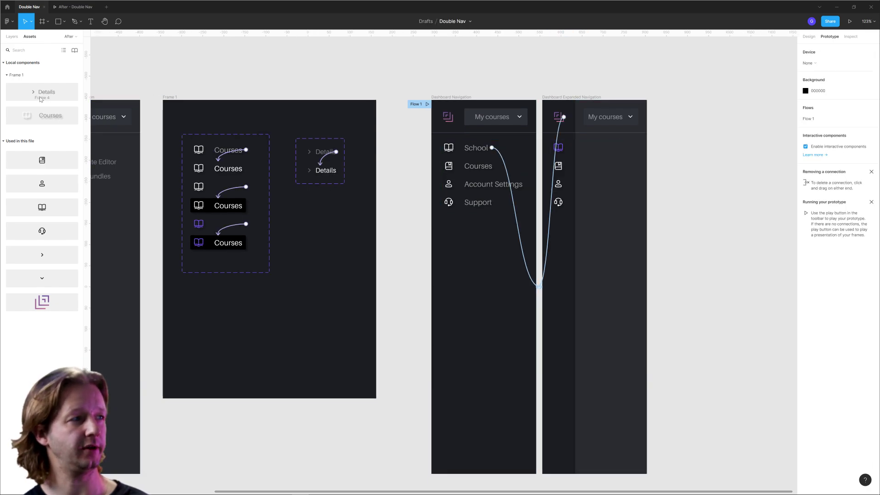
drag(579, 286, 629, 248)
Lock the icon list (Frame 3) and move the Details instance beside the purple School icon
click(562, 154)
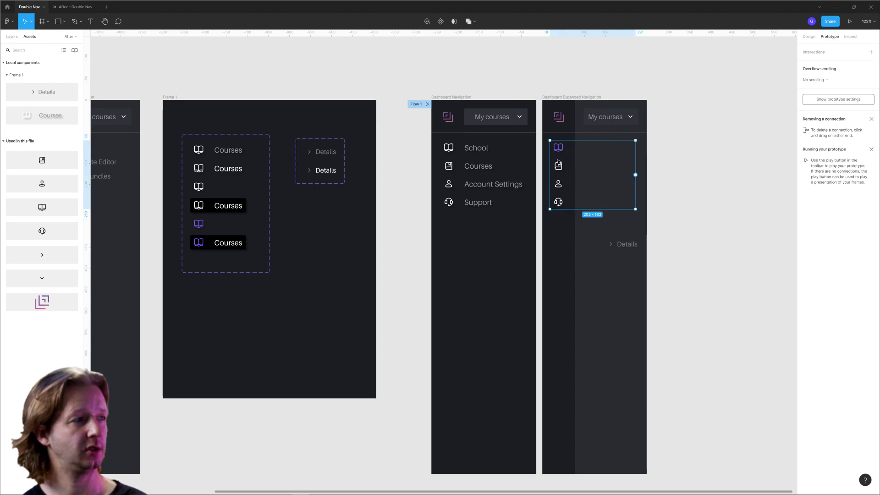
click(12, 37)
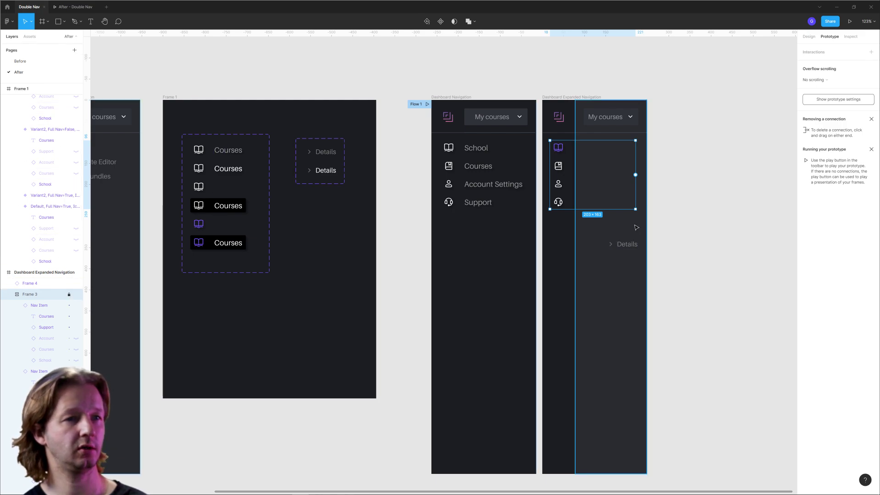
drag(623, 244, 607, 153)
click(707, 243)
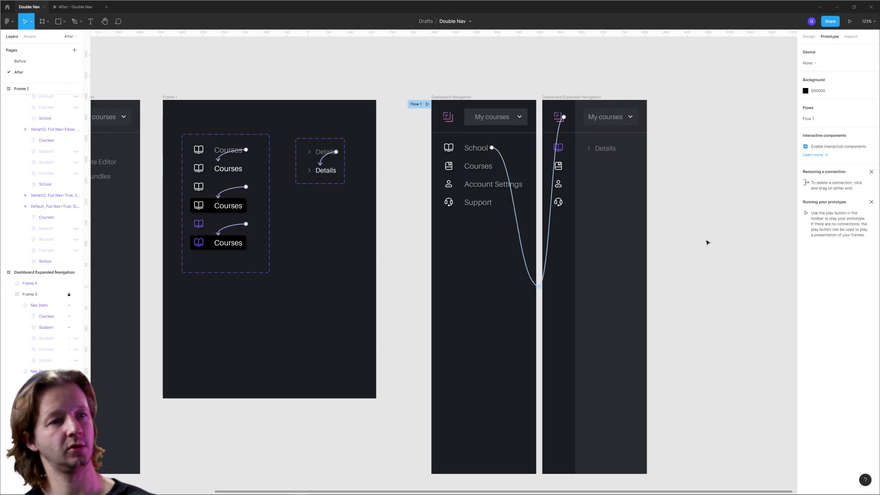
Duplicate the Details instance in the expanded navigation and place the copy 12 px below it
click(605, 148)
click(683, 157)
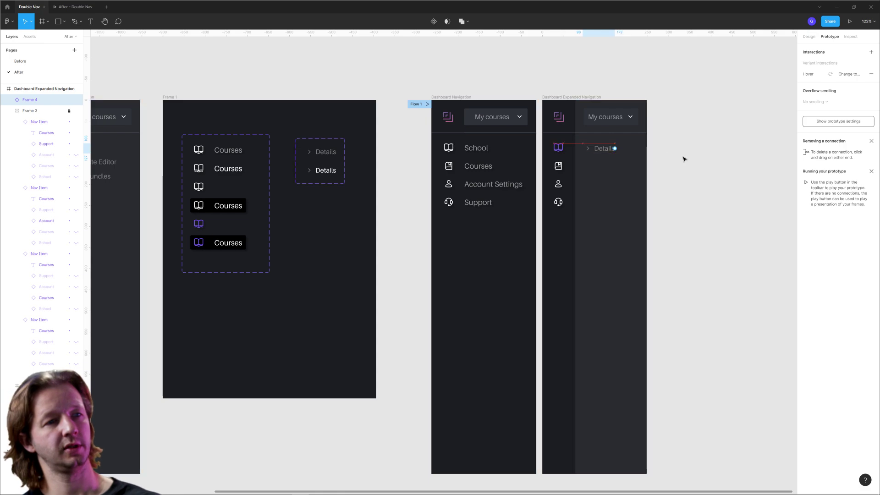
click(633, 163)
click(602, 147)
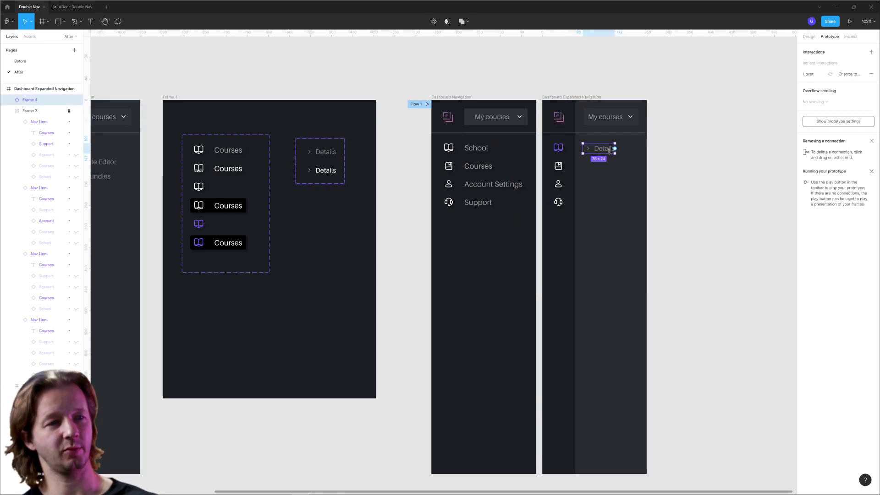
scroll(609, 151, up, 3)
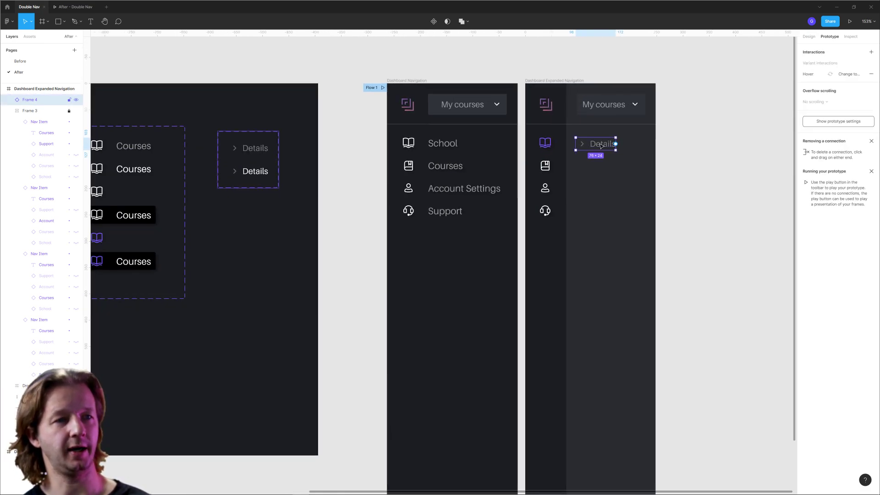
key(ctrl+d)
drag(602, 145, 606, 166)
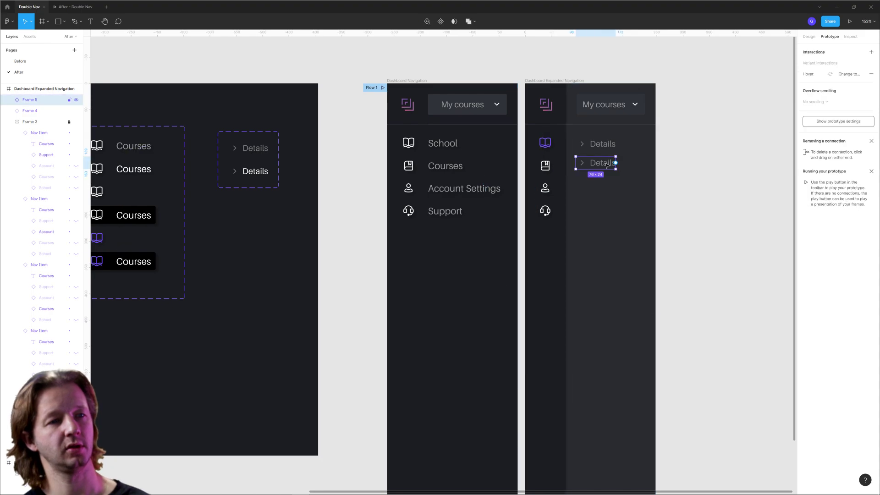
Wrap the two Details instances in a vertical auto layout with 12 px spacing
shift+click(606, 145)
key(alt+8)
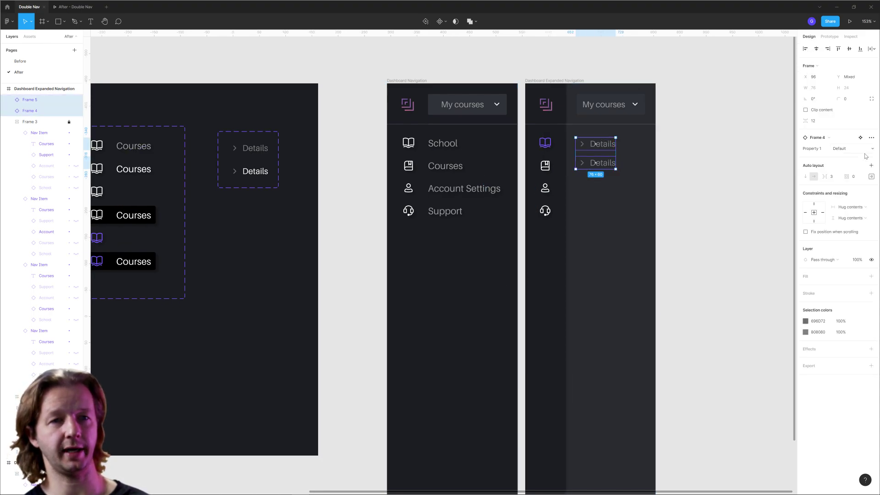
click(871, 167)
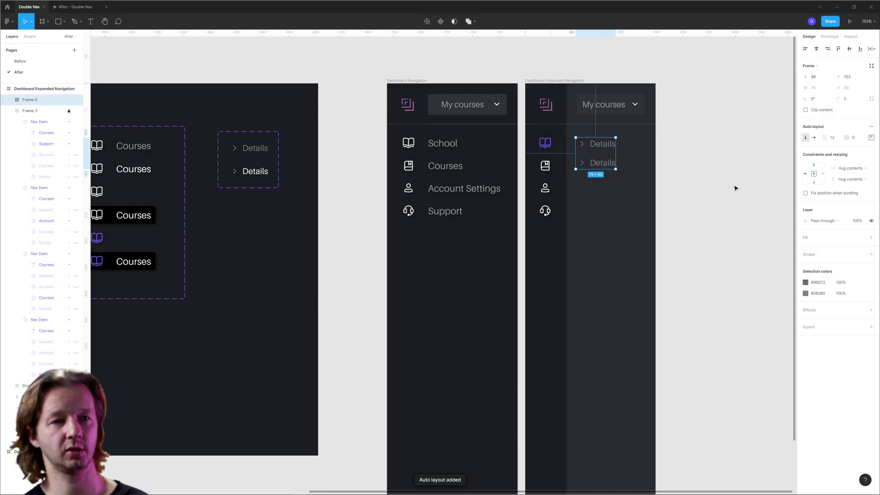
click(705, 192)
Duplicate the second Details instance inside the auto layout as a third entry
double_click(600, 165)
key(ctrl+d)
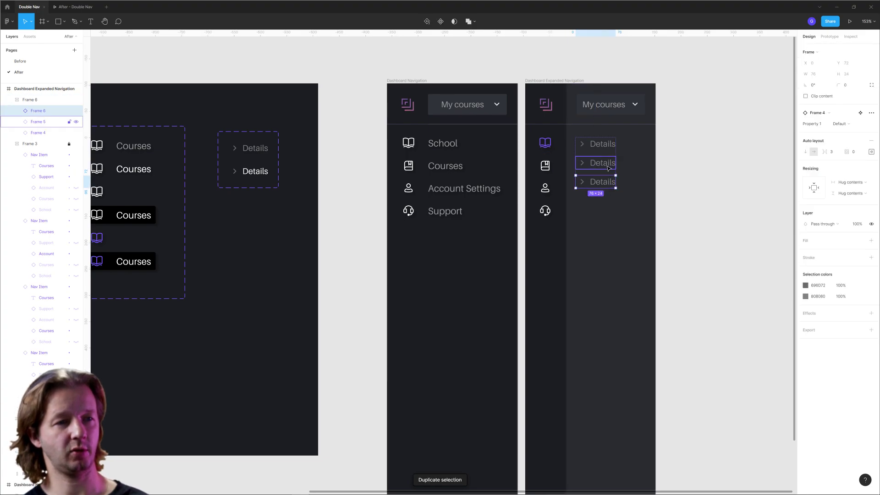
click(725, 186)
Rename the second and third Details labels in the expanded navigation as Site Editor and Bundles
scroll(706, 197, down, 5)
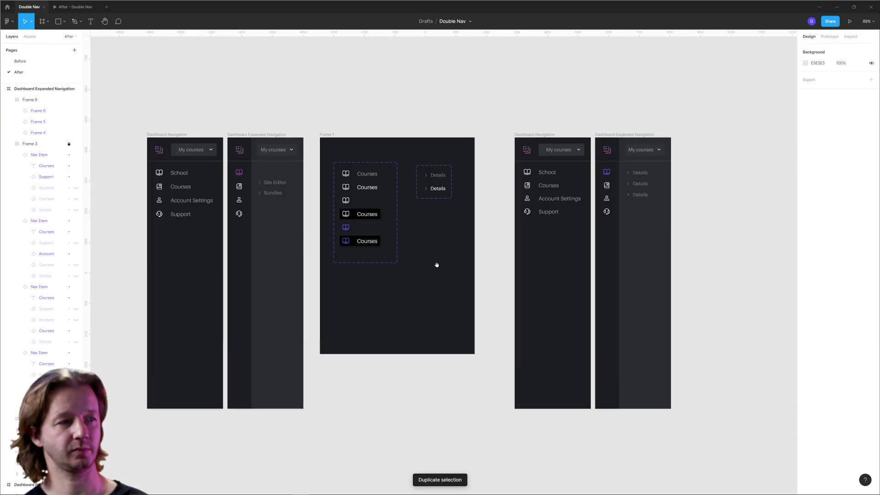
scroll(648, 189, up, 3)
click(644, 185)
double_click(641, 182)
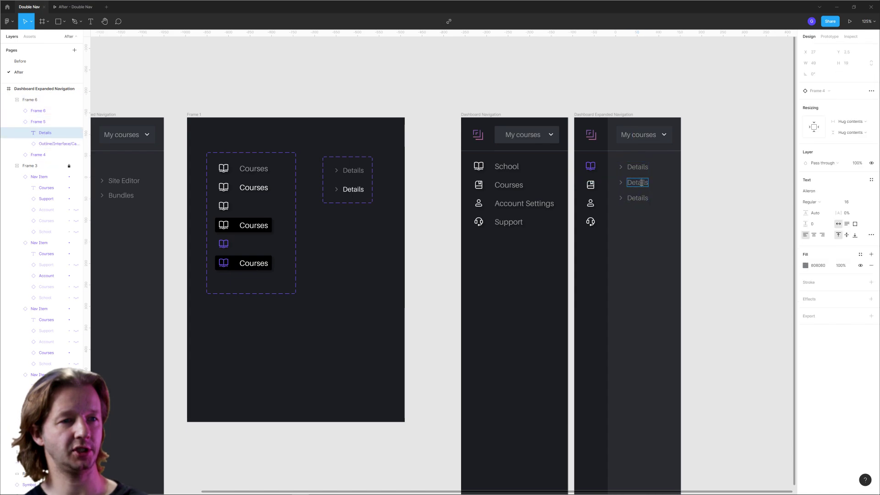
text(Site Editor)
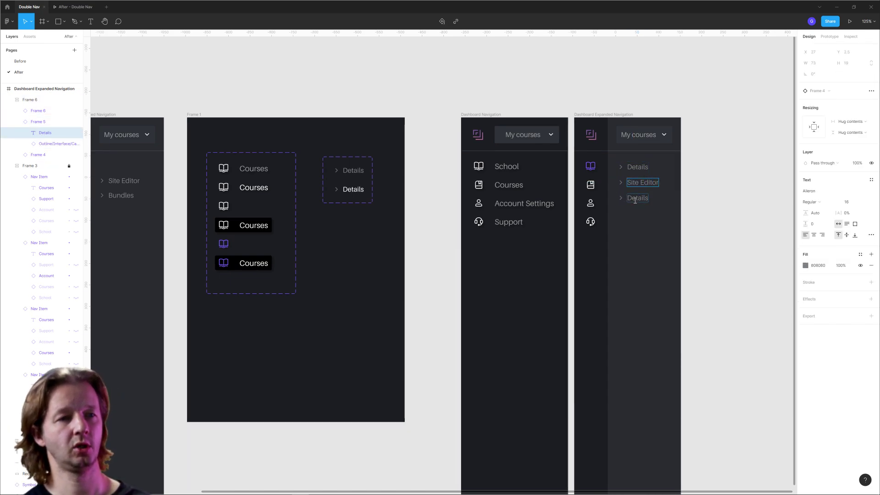
double_click(635, 201)
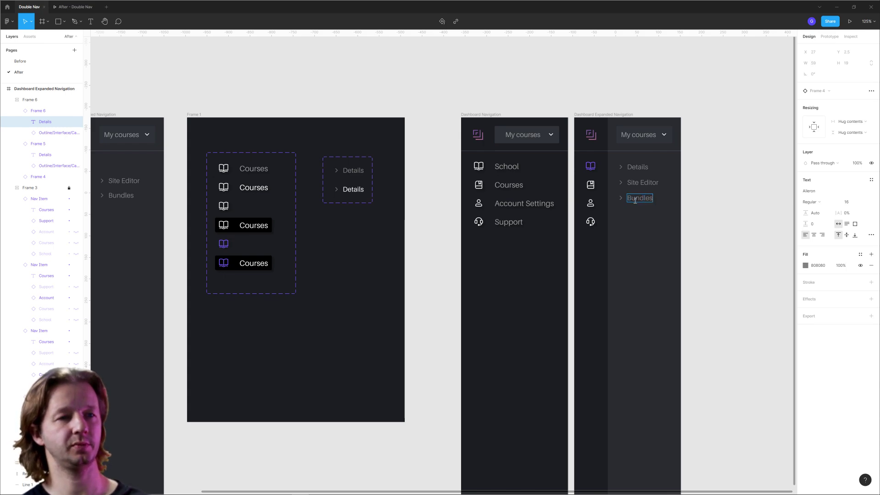
click(723, 203)
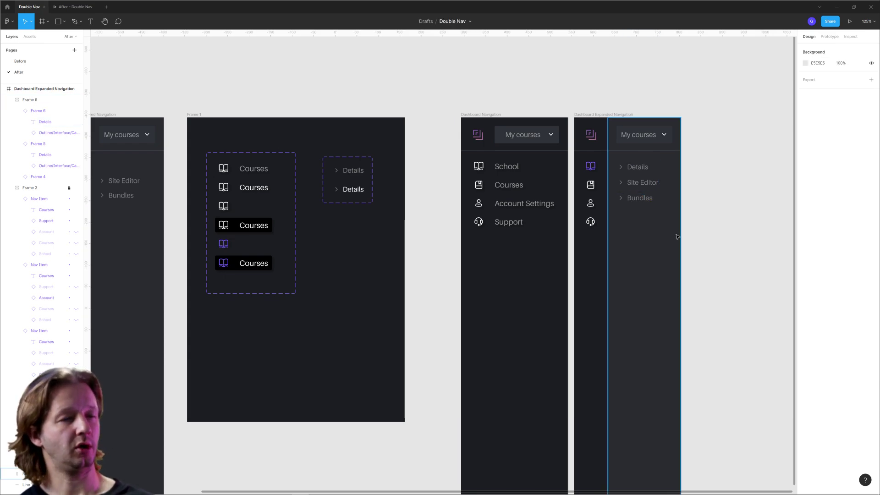
Unlock Frame 3 and move the sub-navigation's Frame 6 below it in the layer order
click(624, 183)
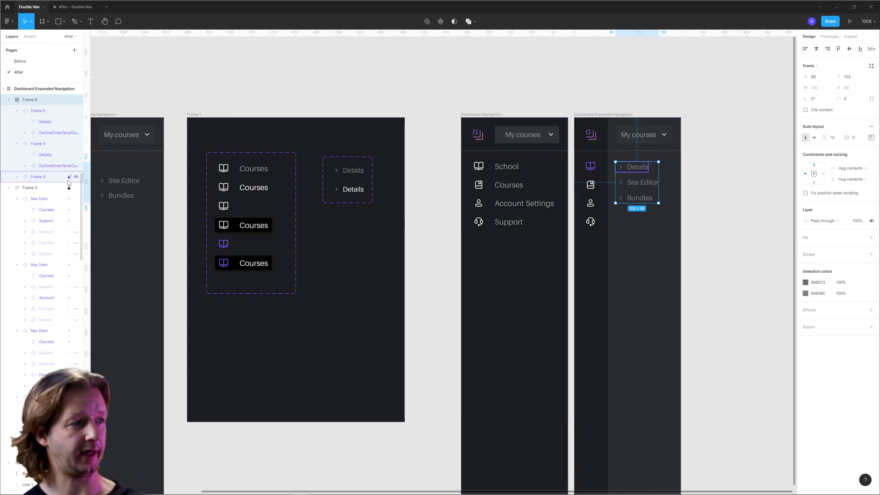
click(9, 187)
click(9, 100)
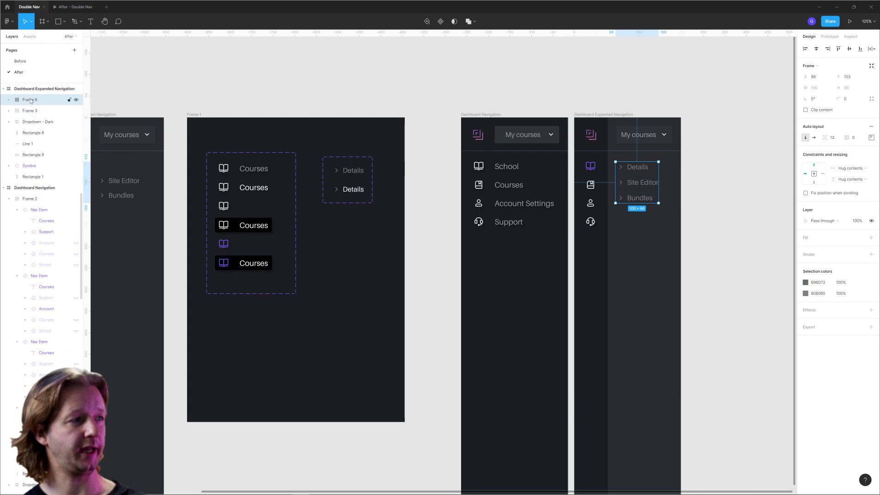
drag(31, 101, 32, 116)
click(455, 62)
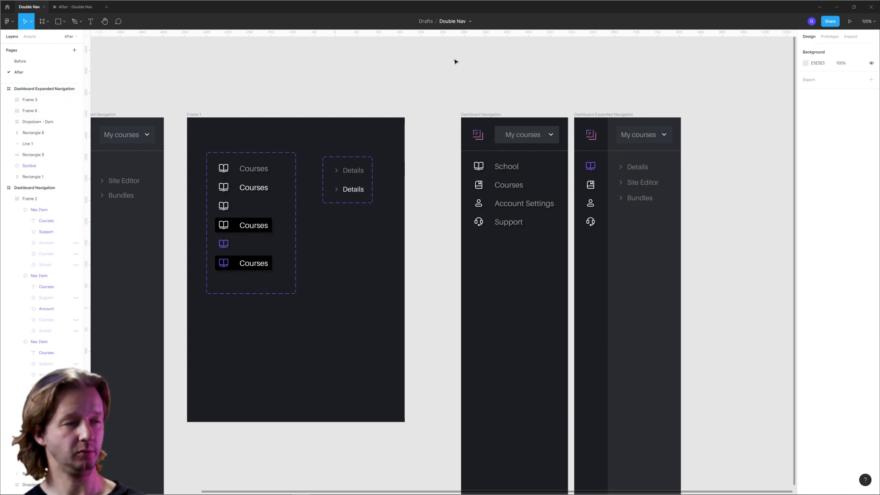
Test the sub-navigation hovers, the icon labels overlapping the sub-navigation, and the logo and School links in the prototype preview
click(80, 3)
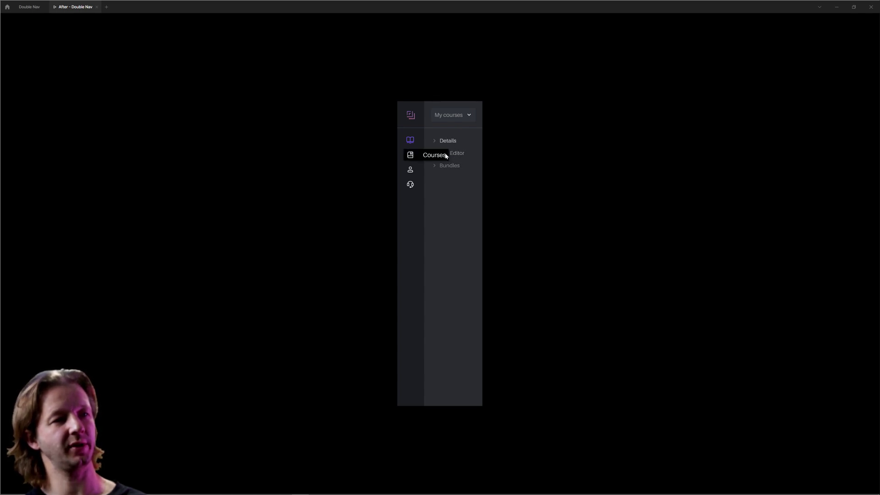
click(410, 115)
click(411, 144)
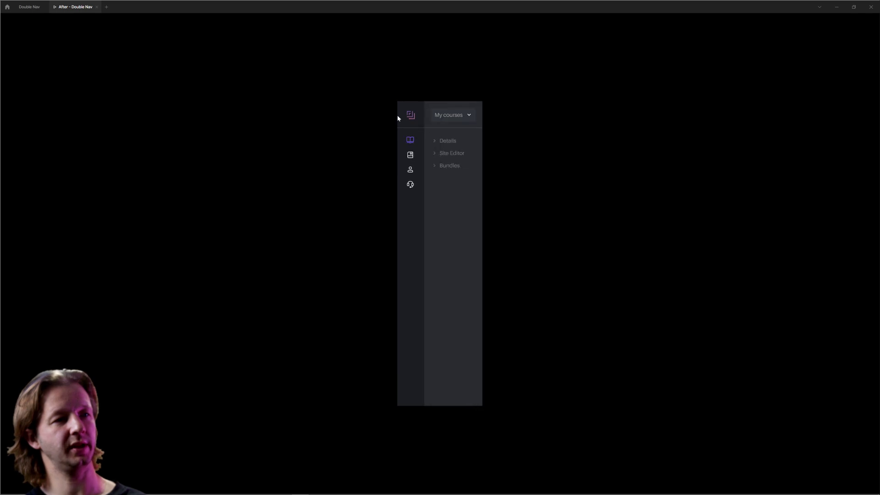
click(413, 118)
Enlarge the prototype preview and test its hover states and the switch between the dashboard and expanded navigation
scroll(397, 152, up, 2)
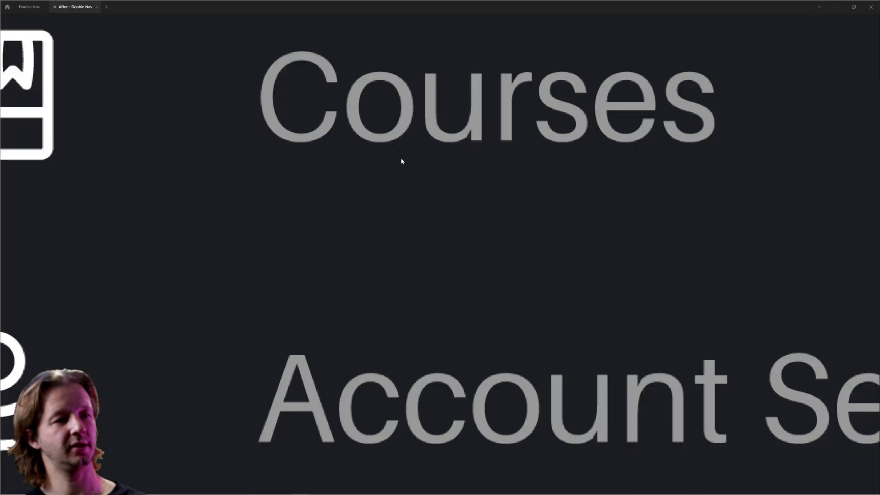
scroll(397, 152, down, 1)
scroll(396, 153, down, 2)
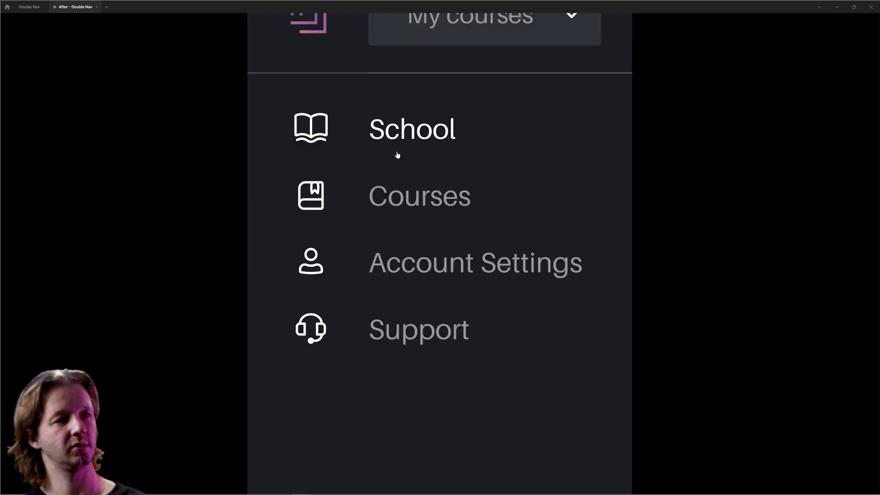
click(319, 194)
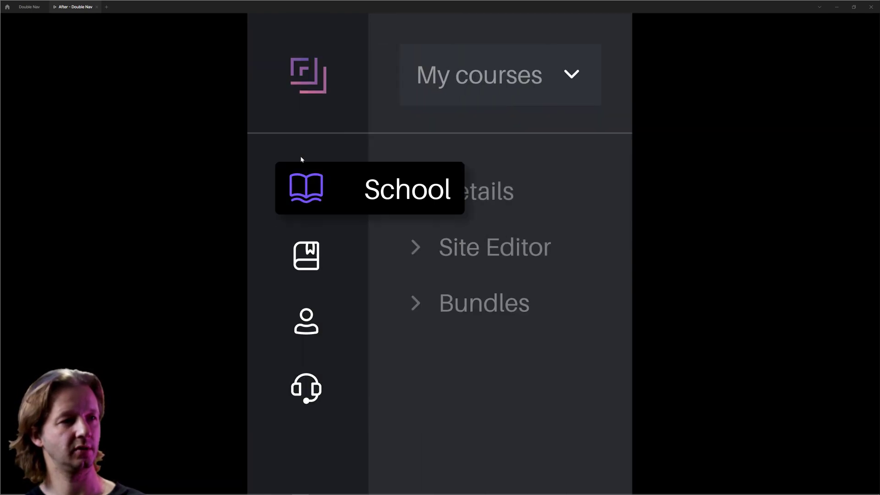
click(311, 189)
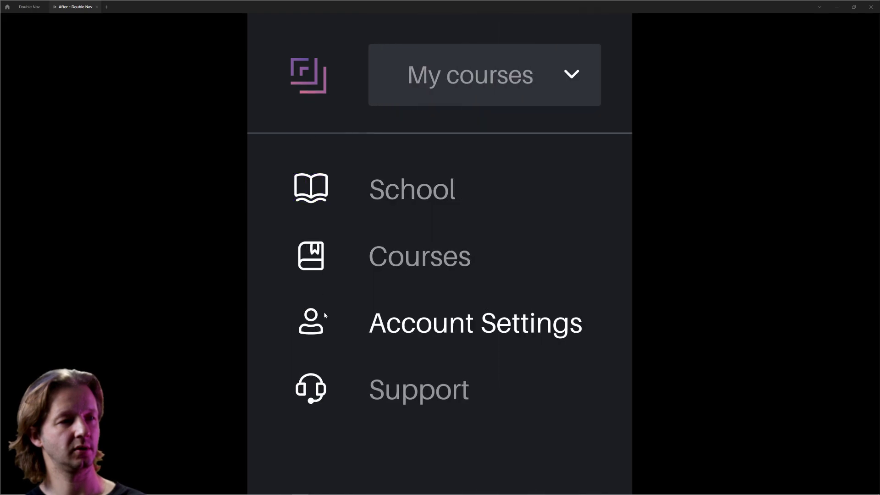